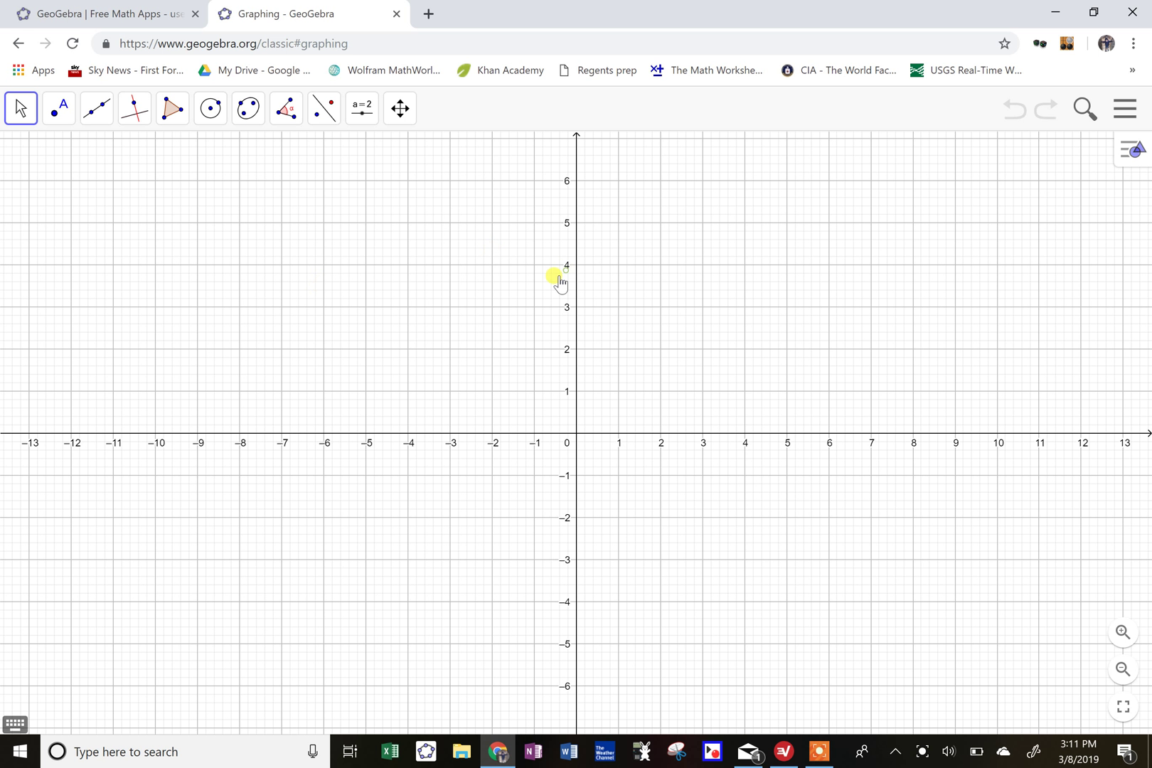
left_click_drag(559, 282, 400, 376)
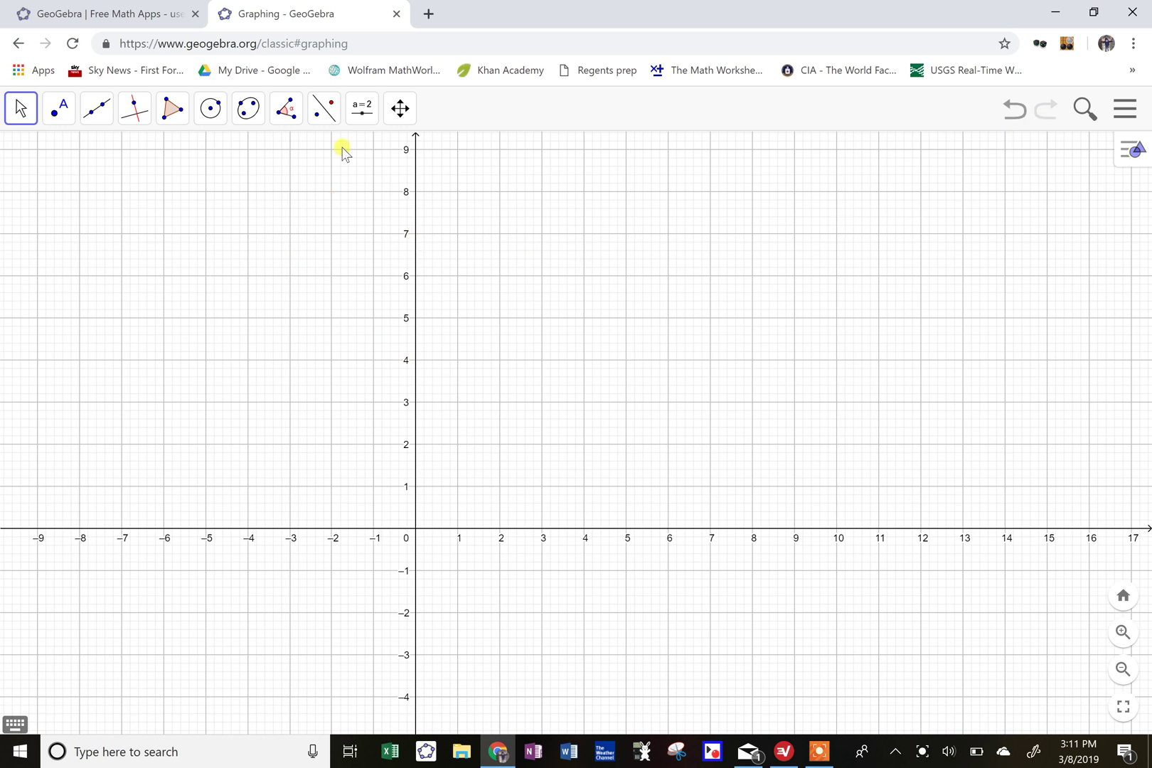
left_click(323, 110)
left_click(207, 106)
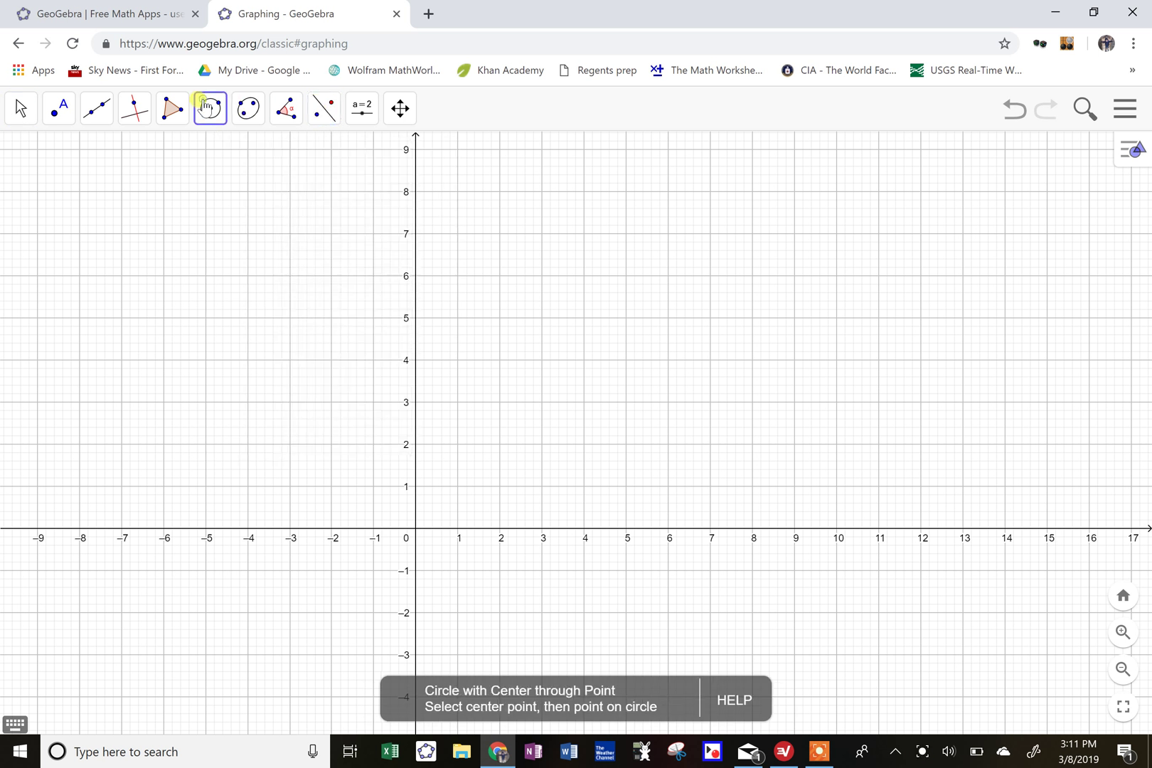
left_click(205, 107)
left_click(231, 158)
left_click(210, 110)
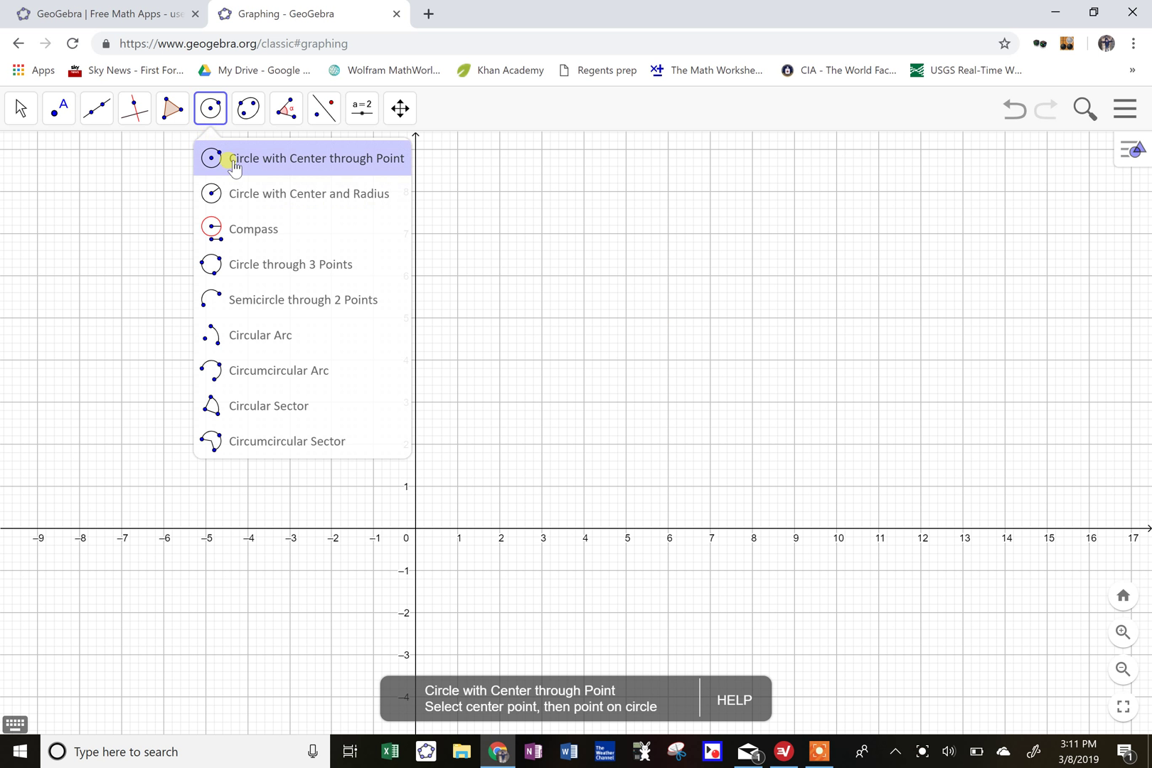
left_click(249, 195)
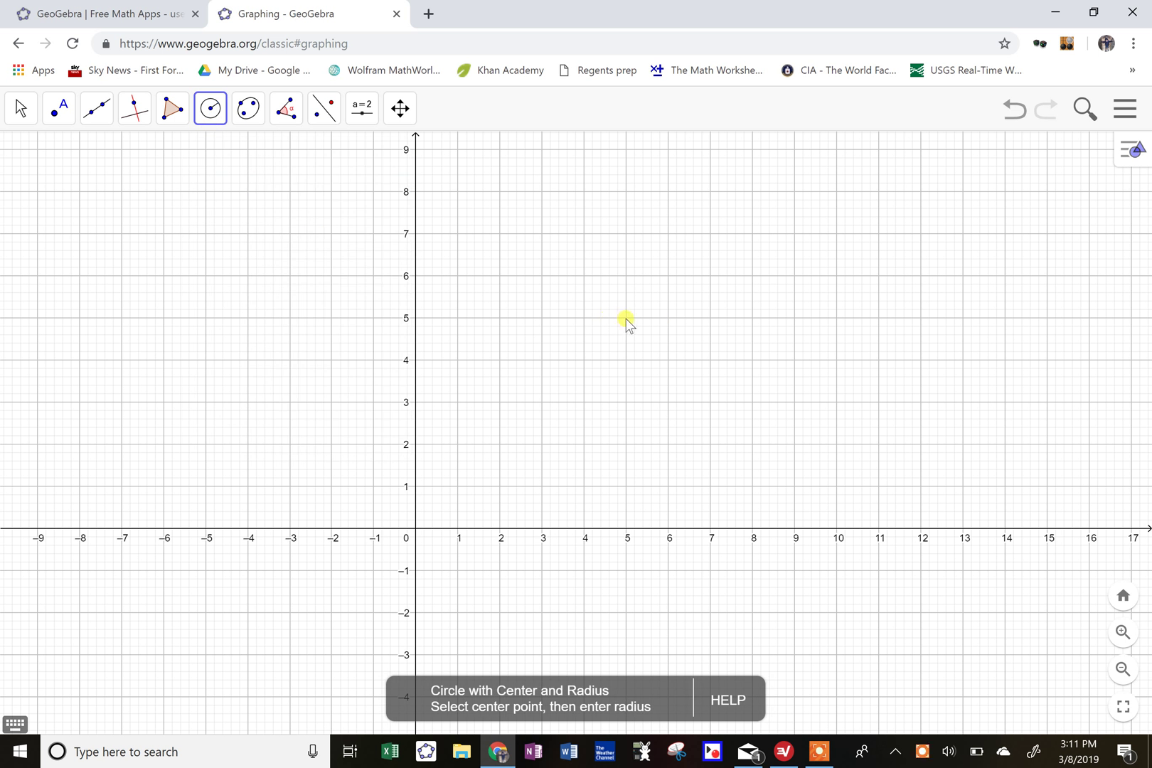
left_click(625, 319)
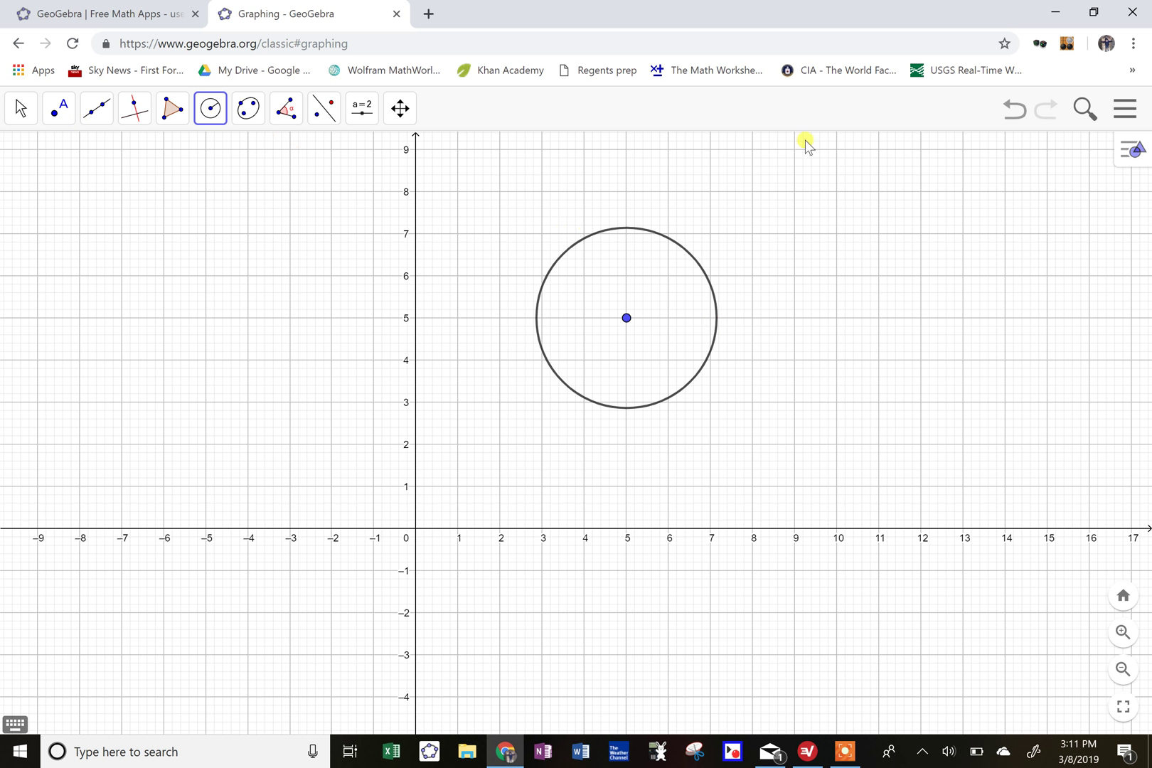
left_click(1009, 117)
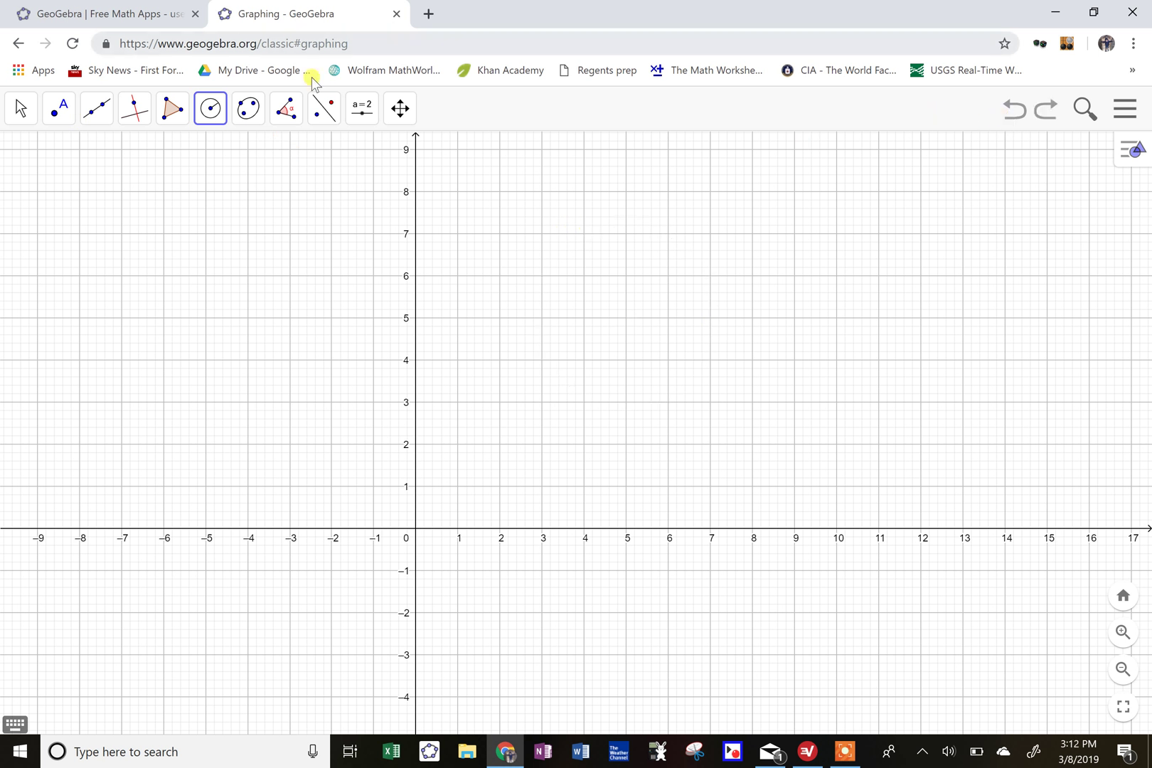
Step: Draw a circle by center and radius, centered at (5, 4) with radius 1.5
left_click(211, 110)
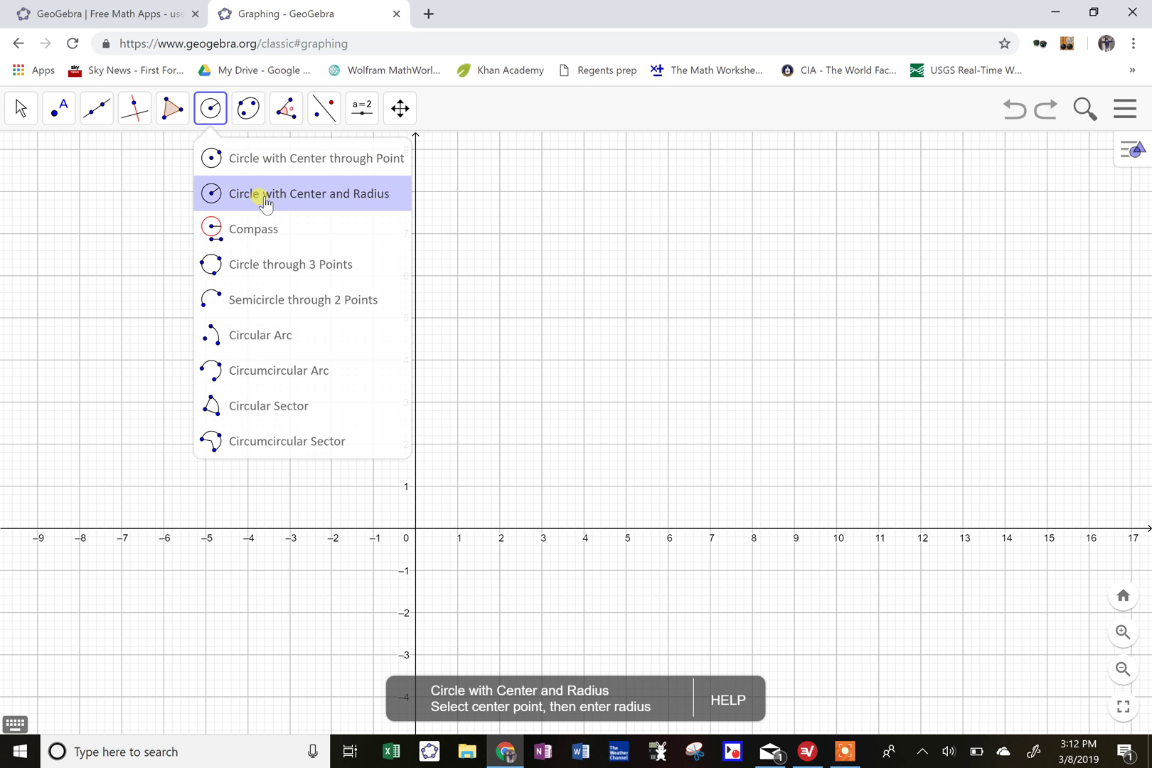
left_click(264, 198)
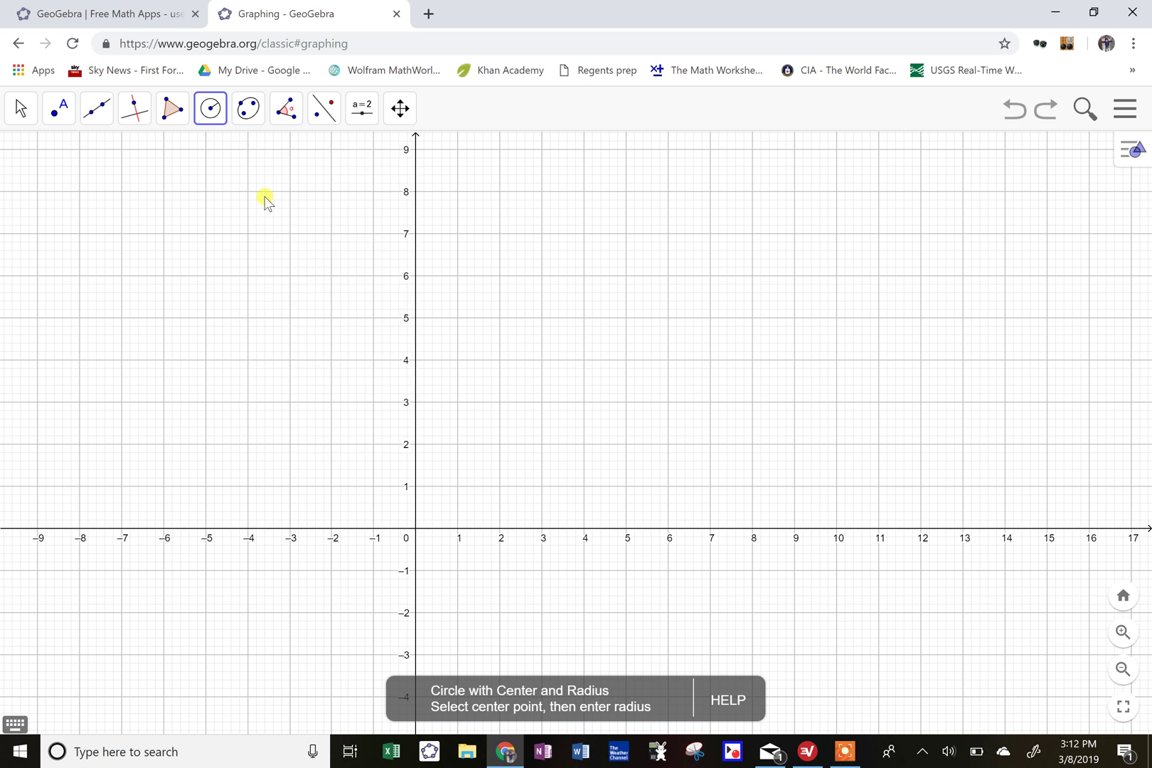
left_click(626, 358)
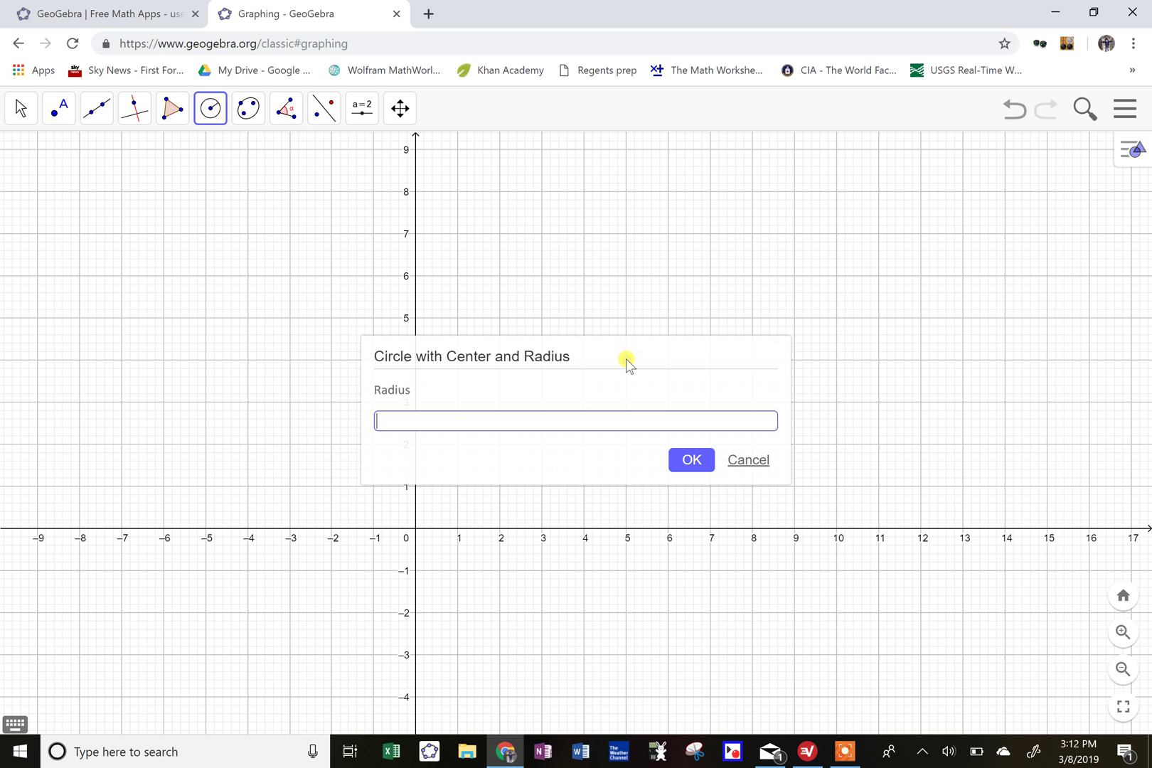
type("1.5")
key("Return")
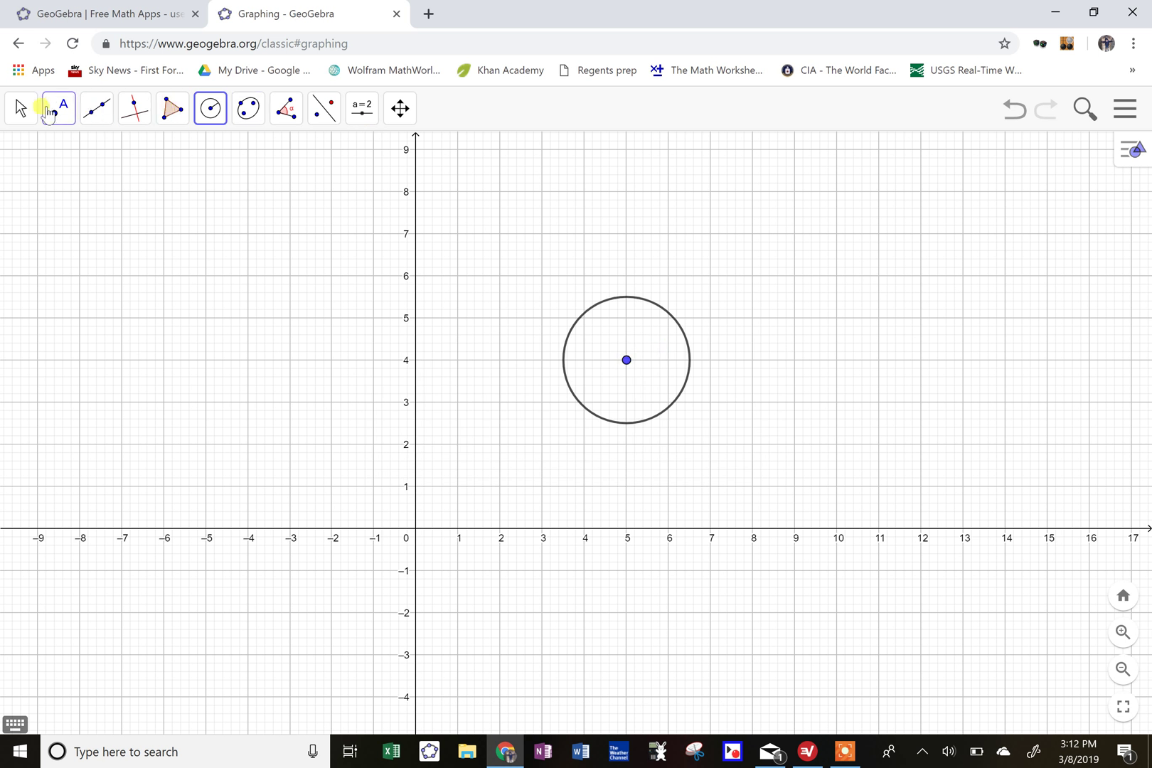
Step: Move the circle by its center point so that it is centered at (6, 5)
left_click(22, 108)
left_click(47, 163)
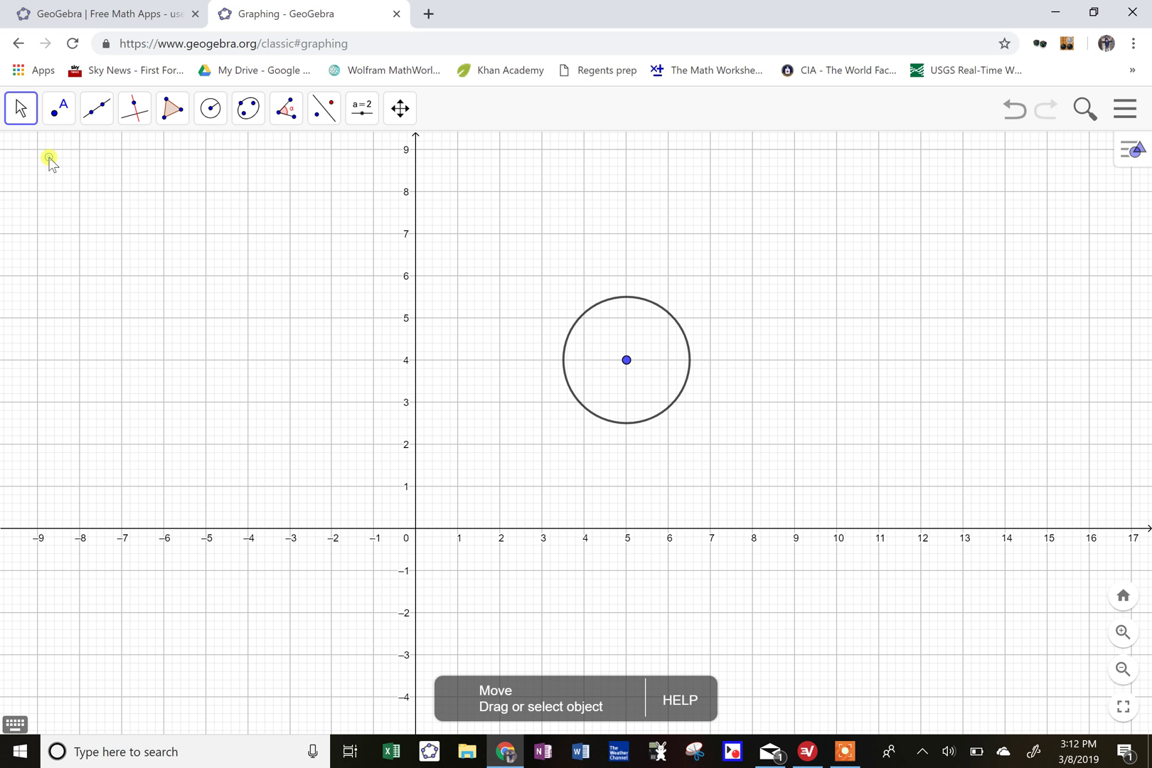
left_click_drag(626, 360, 585, 362)
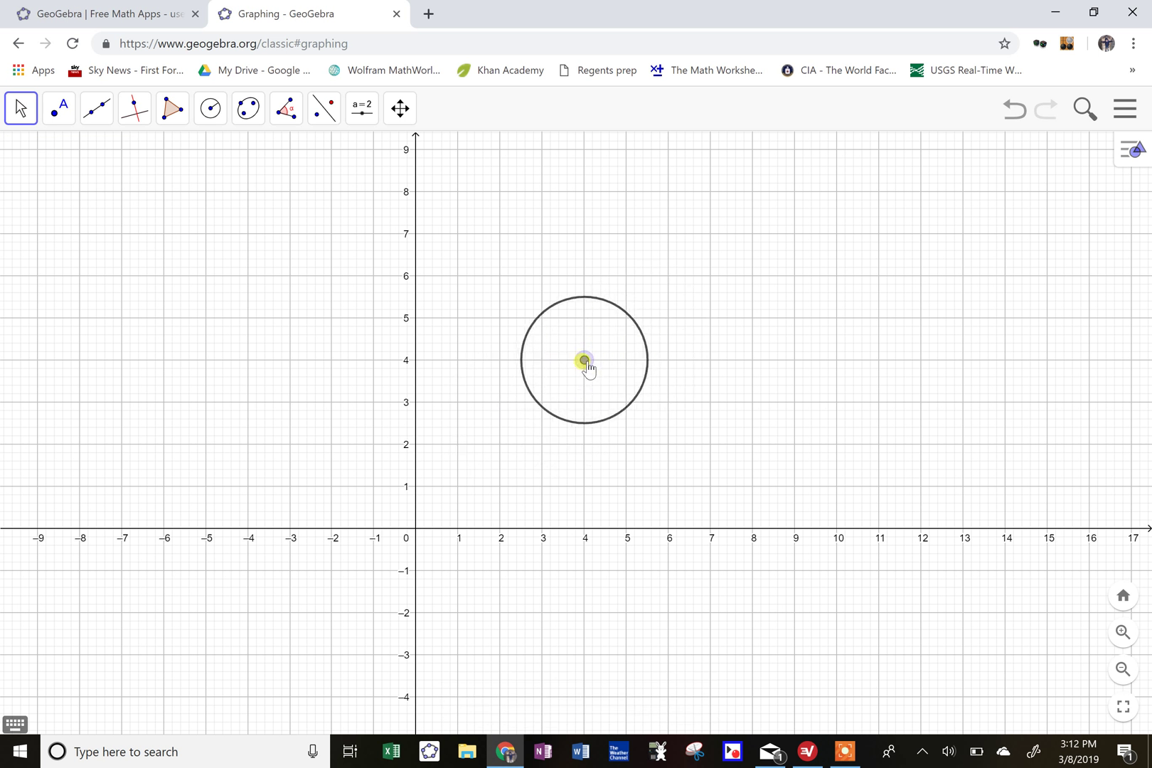
left_click_drag(700, 426, 571, 580)
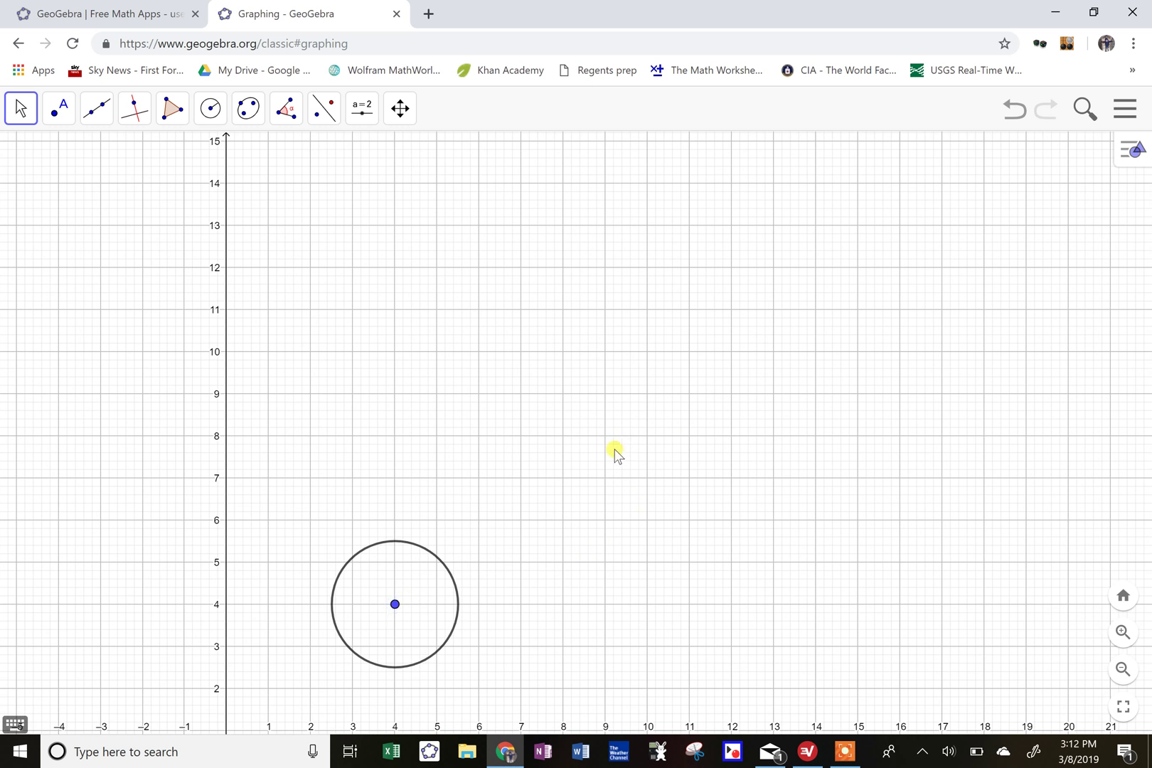
left_click_drag(576, 546, 630, 422)
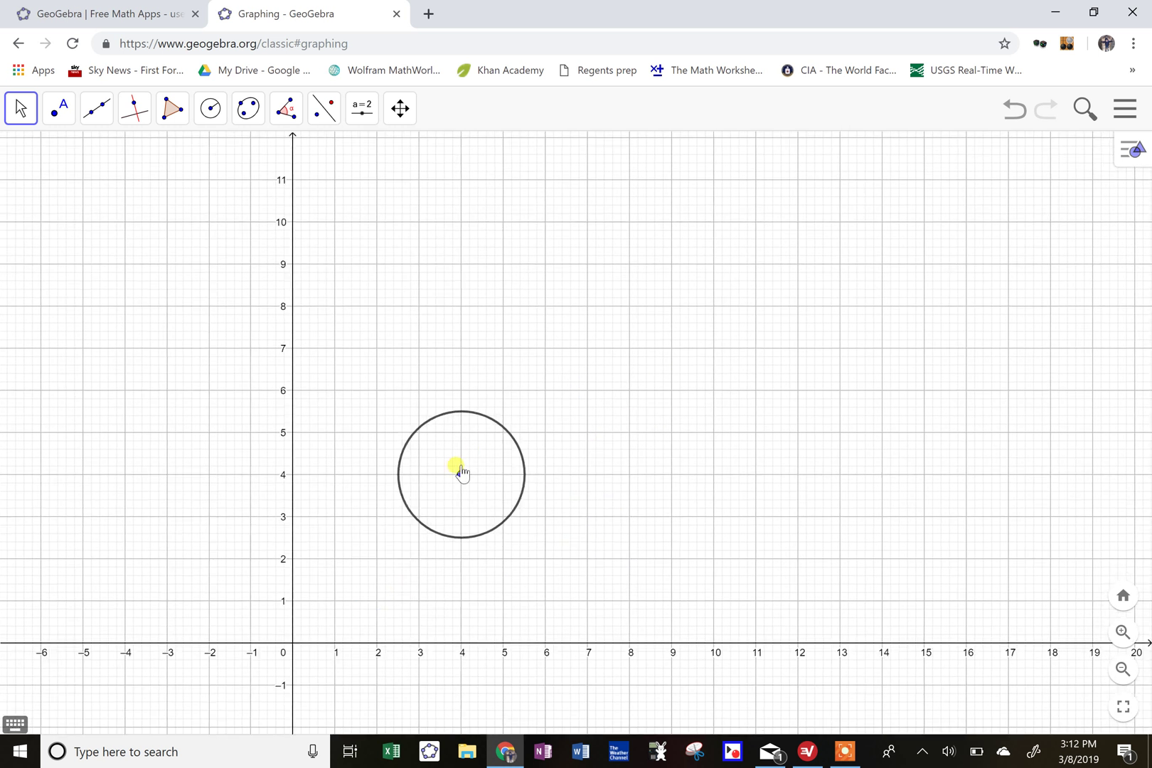
left_click_drag(461, 474, 544, 435)
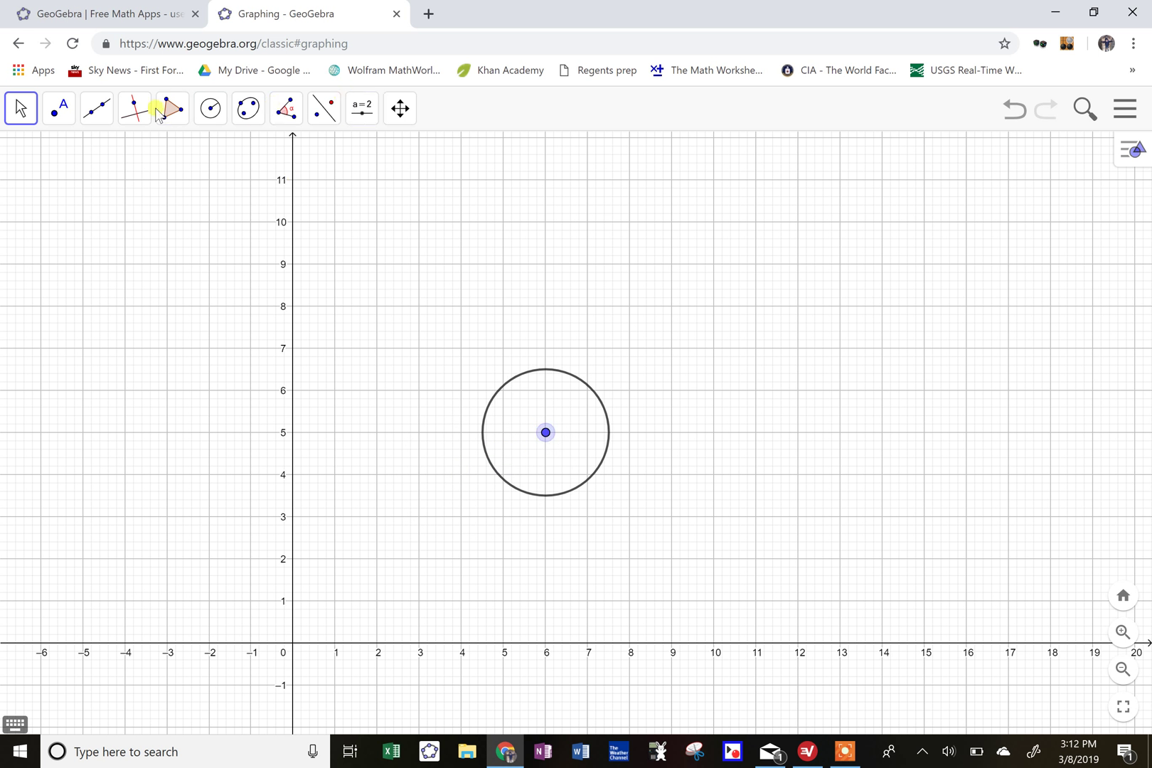
Step: Draw a vertical segment from the topmost point of the circle up to (6, 10)
left_click(95, 108)
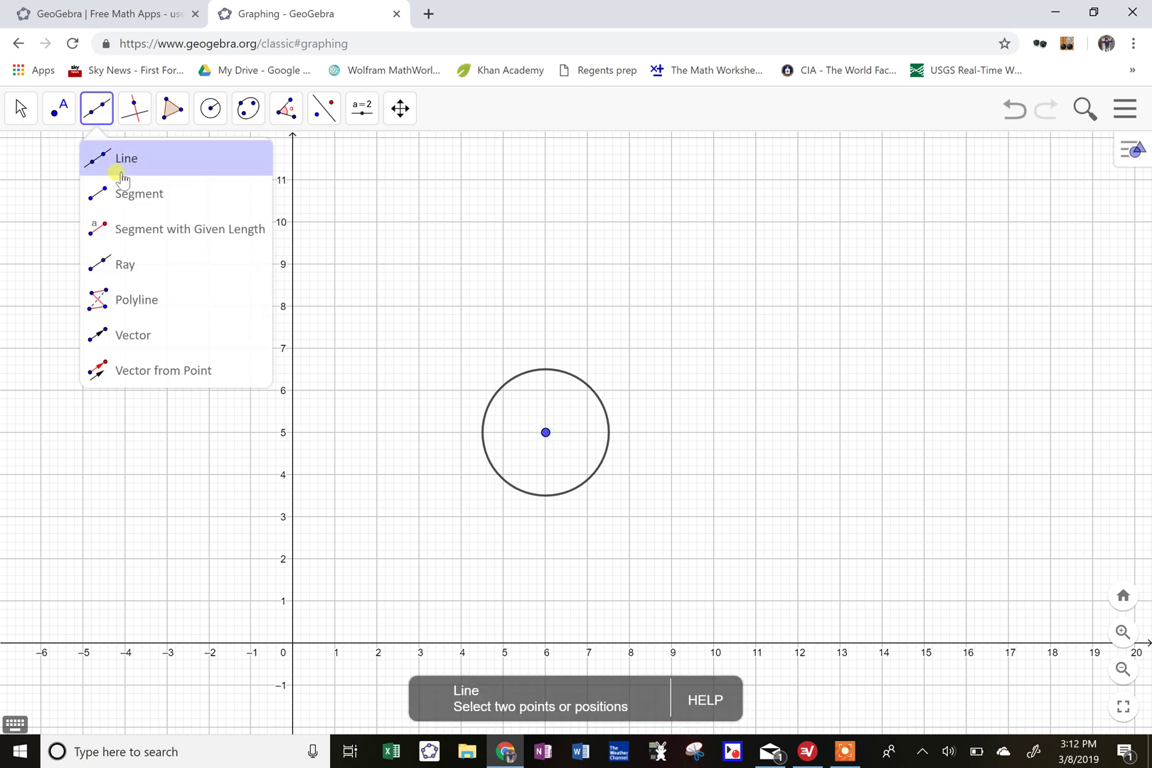
left_click(125, 193)
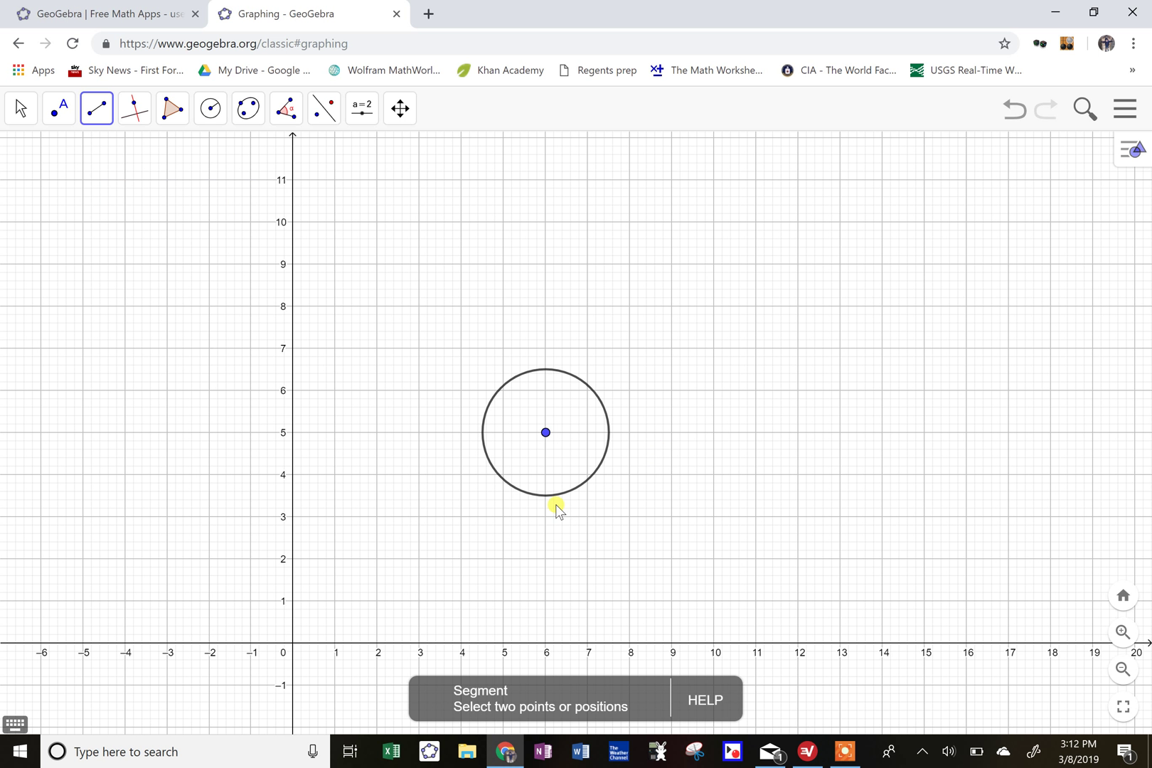
left_click(546, 369)
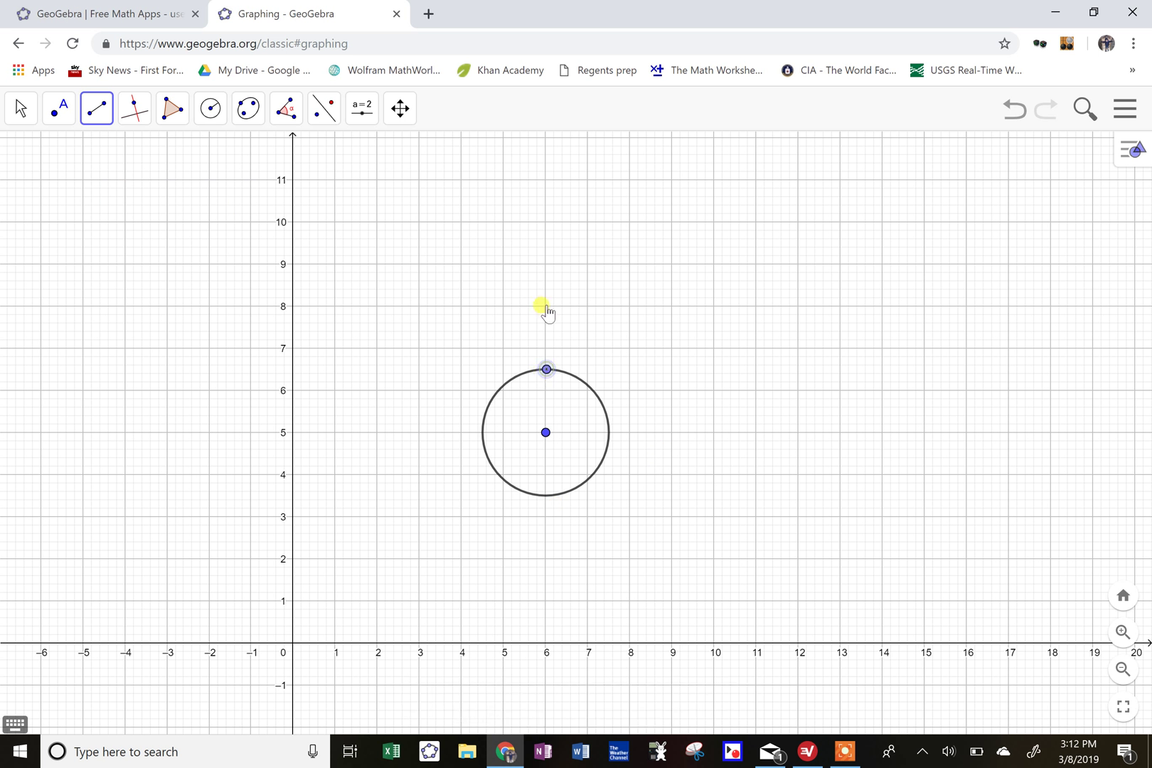
left_click(546, 222)
Step: Rotate the vertical segment 45° counterclockwise around the circle's center point
left_click(329, 110)
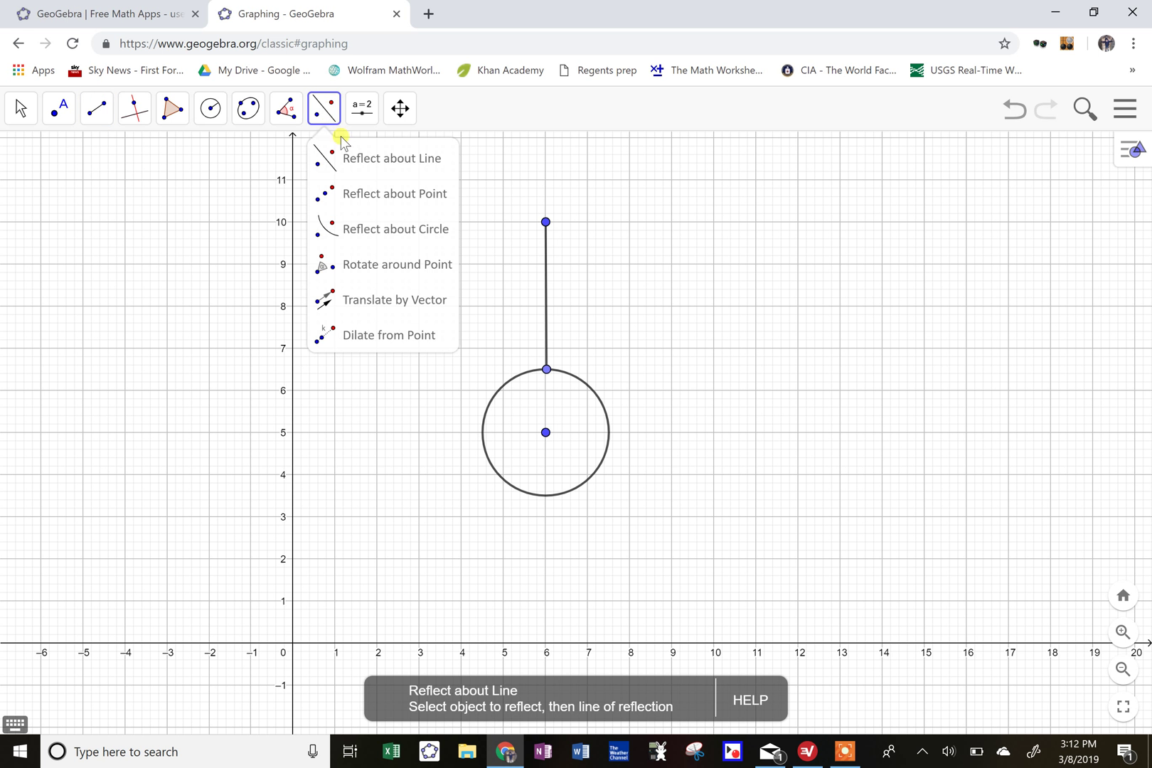
left_click(374, 264)
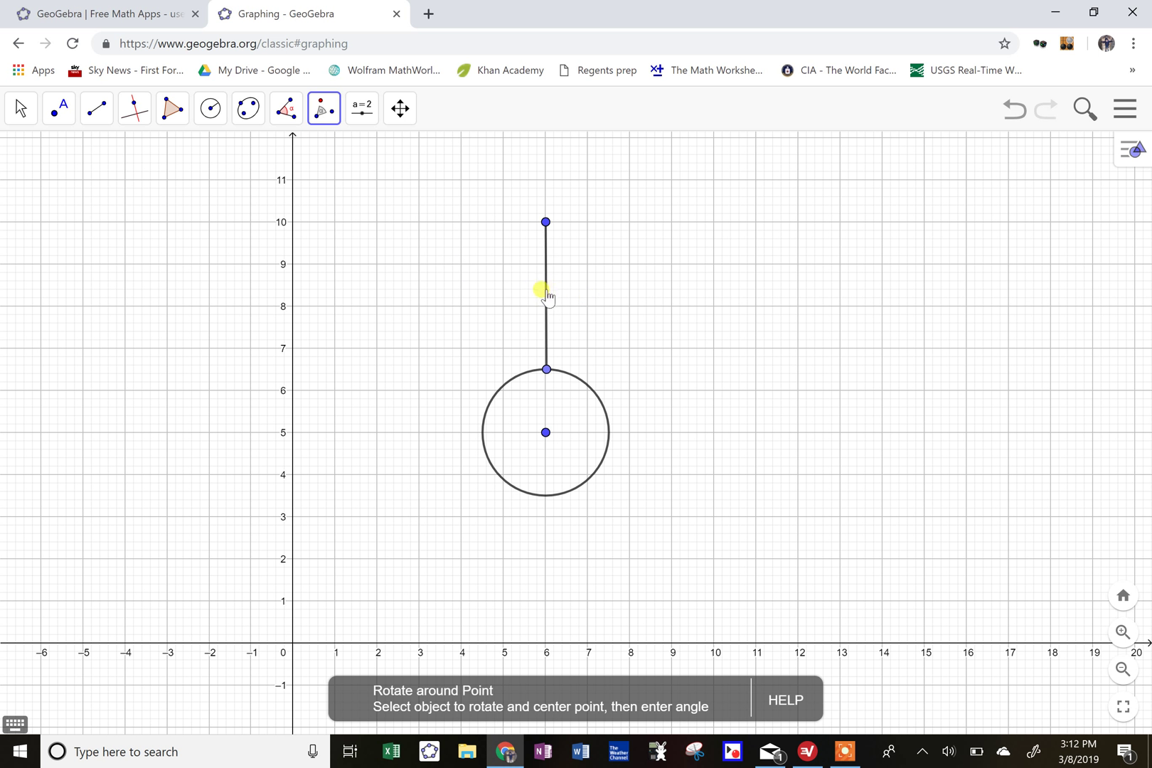
left_click(546, 291)
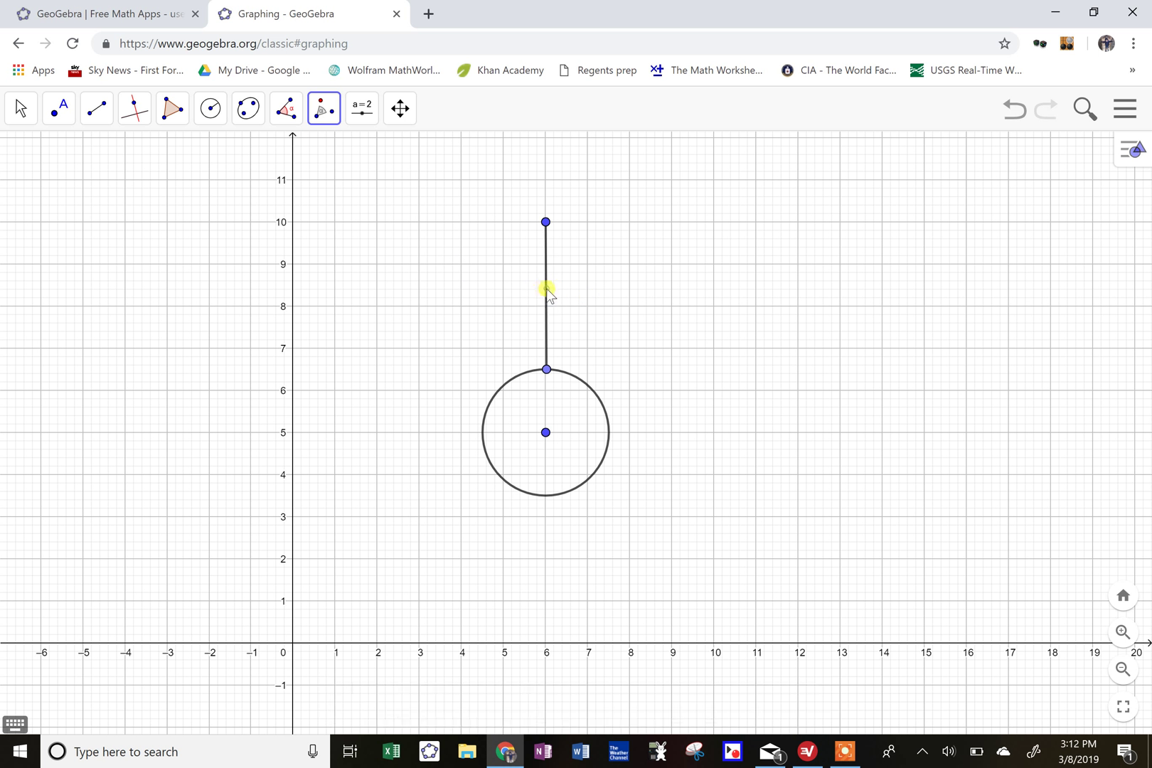
left_click(546, 433)
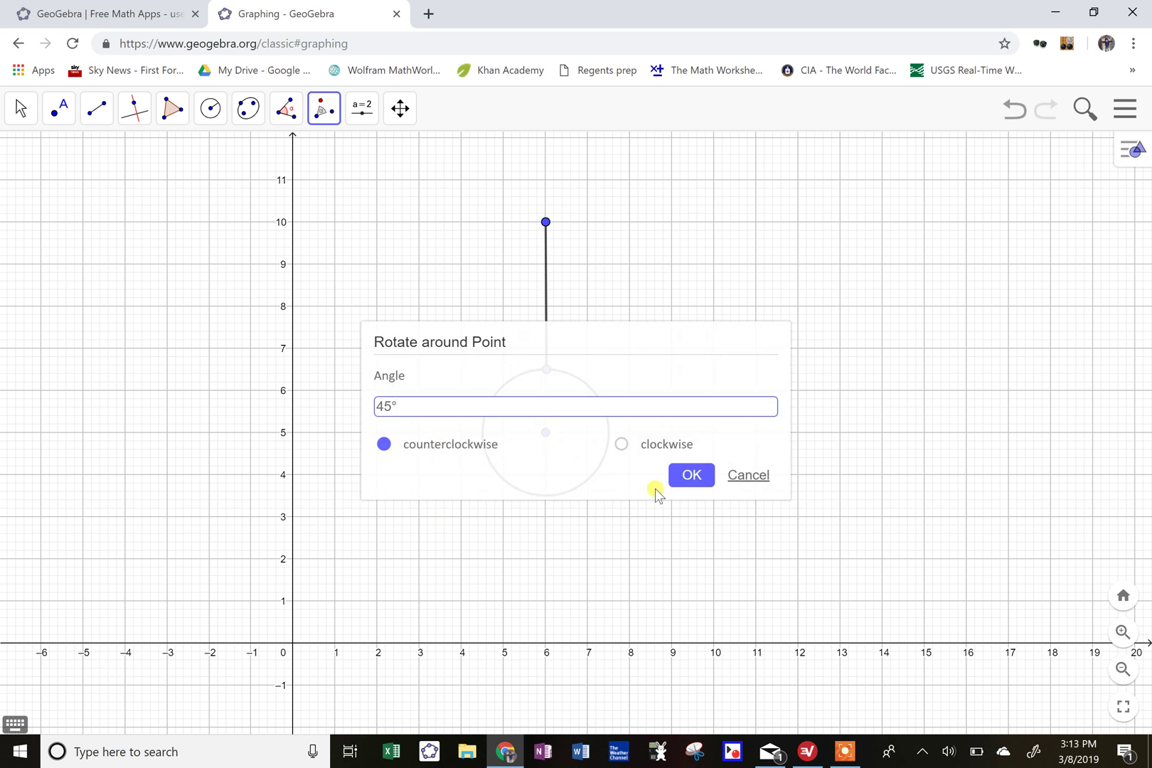
left_click(685, 475)
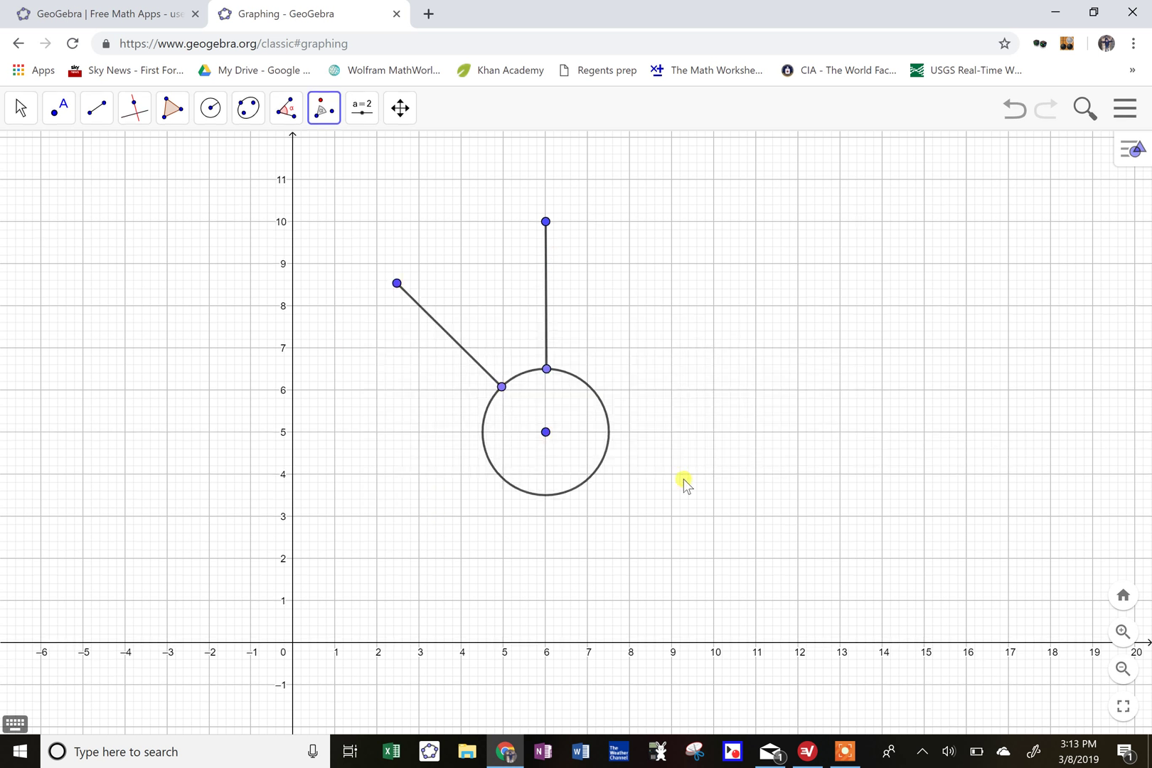
Step: Rotate the upper-left segment 45° counterclockwise around the circle's center, and rotate the resulting horizontal segment by the same angle to add the lower-left one
right_click(460, 352)
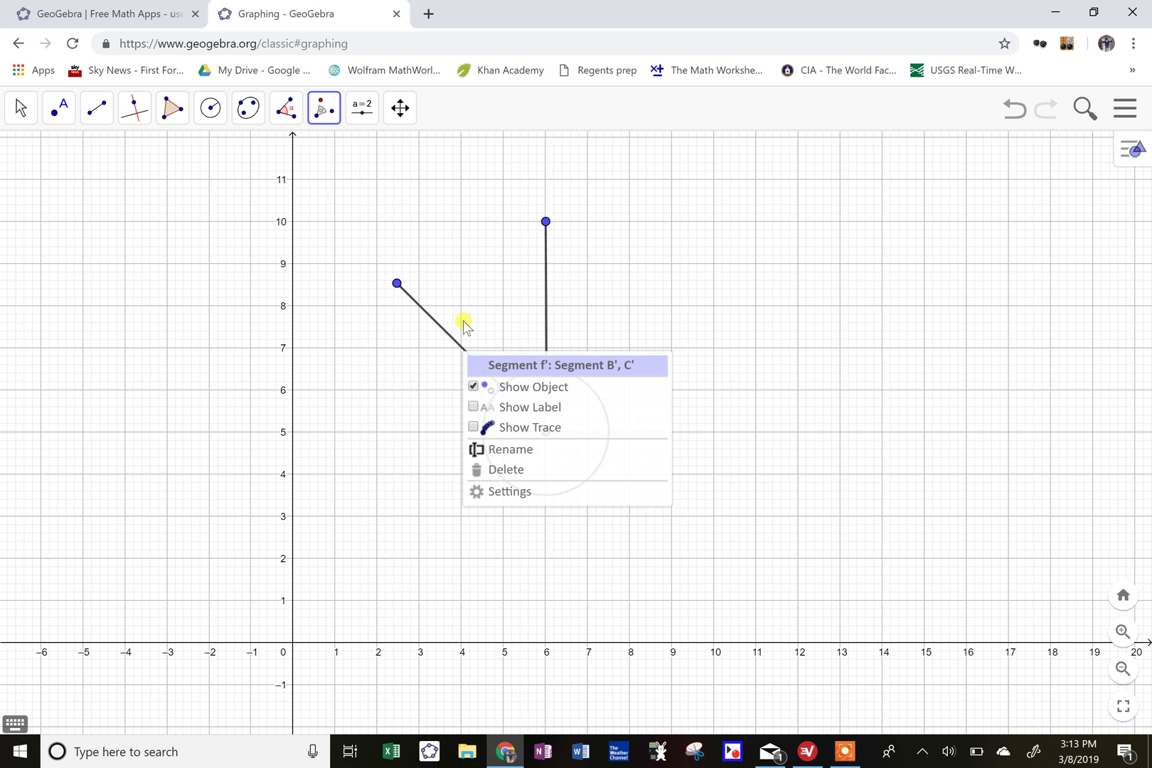
left_click(433, 322)
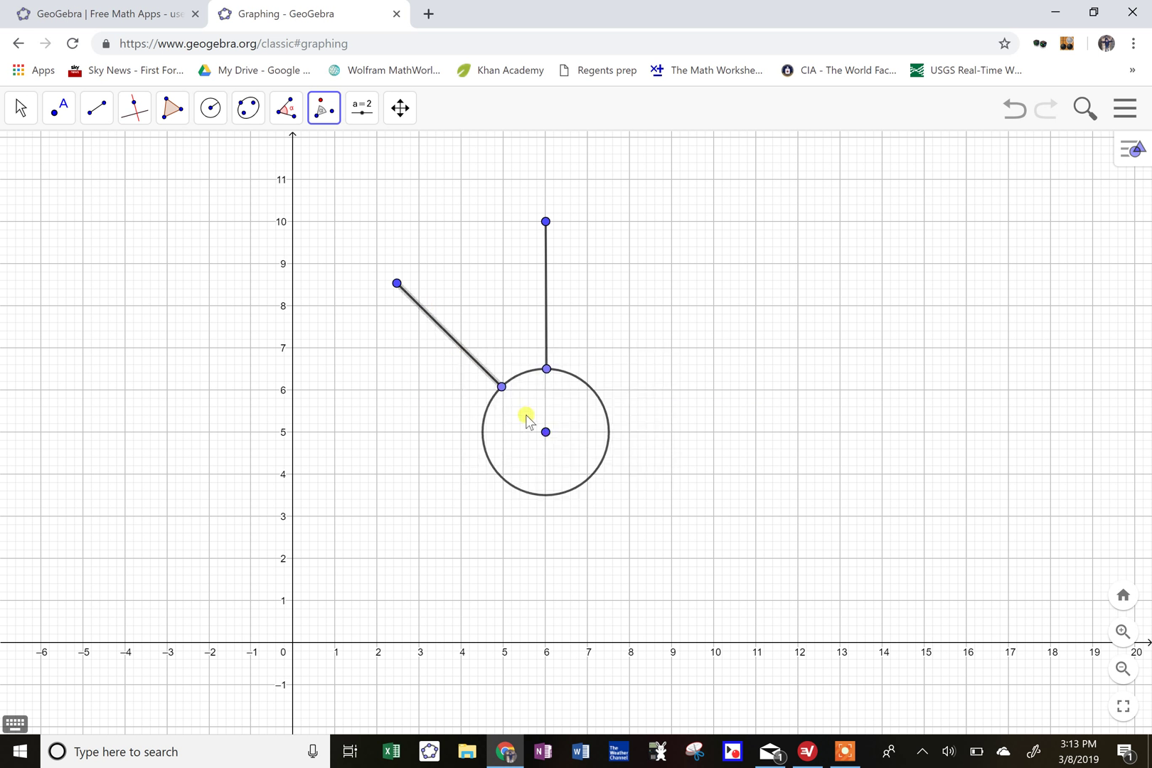
left_click(546, 431)
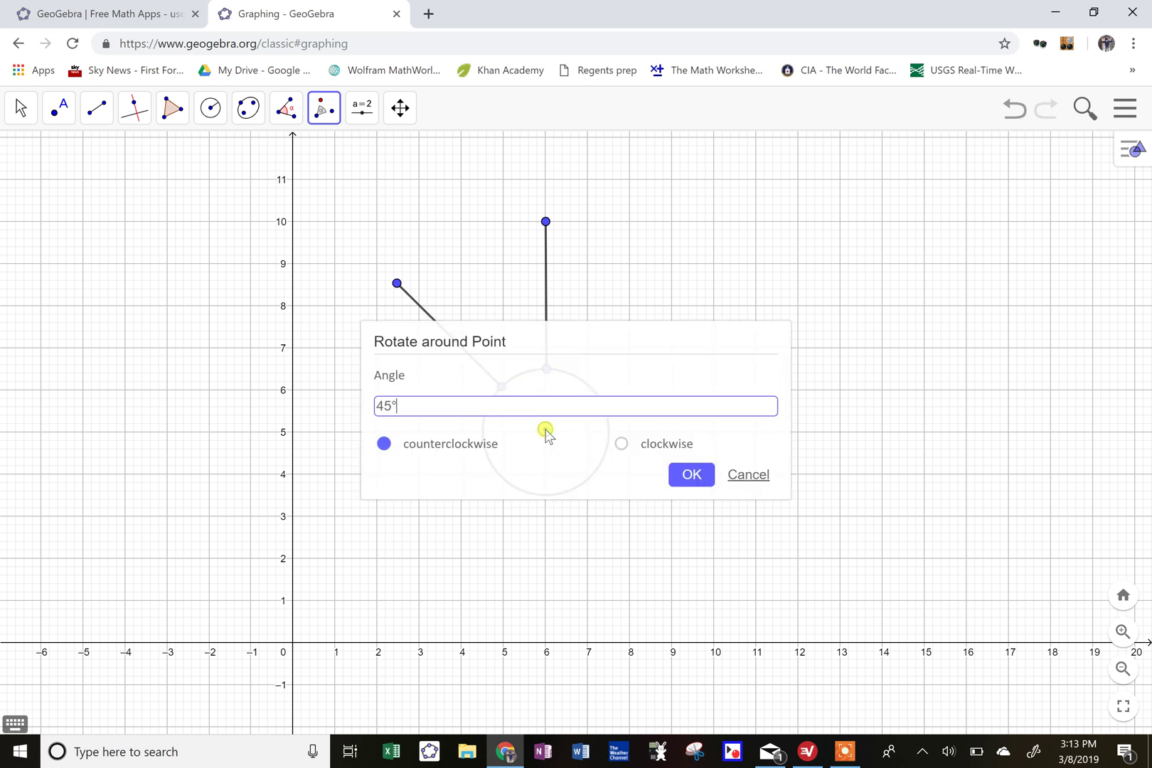
left_click(689, 476)
left_click(455, 432)
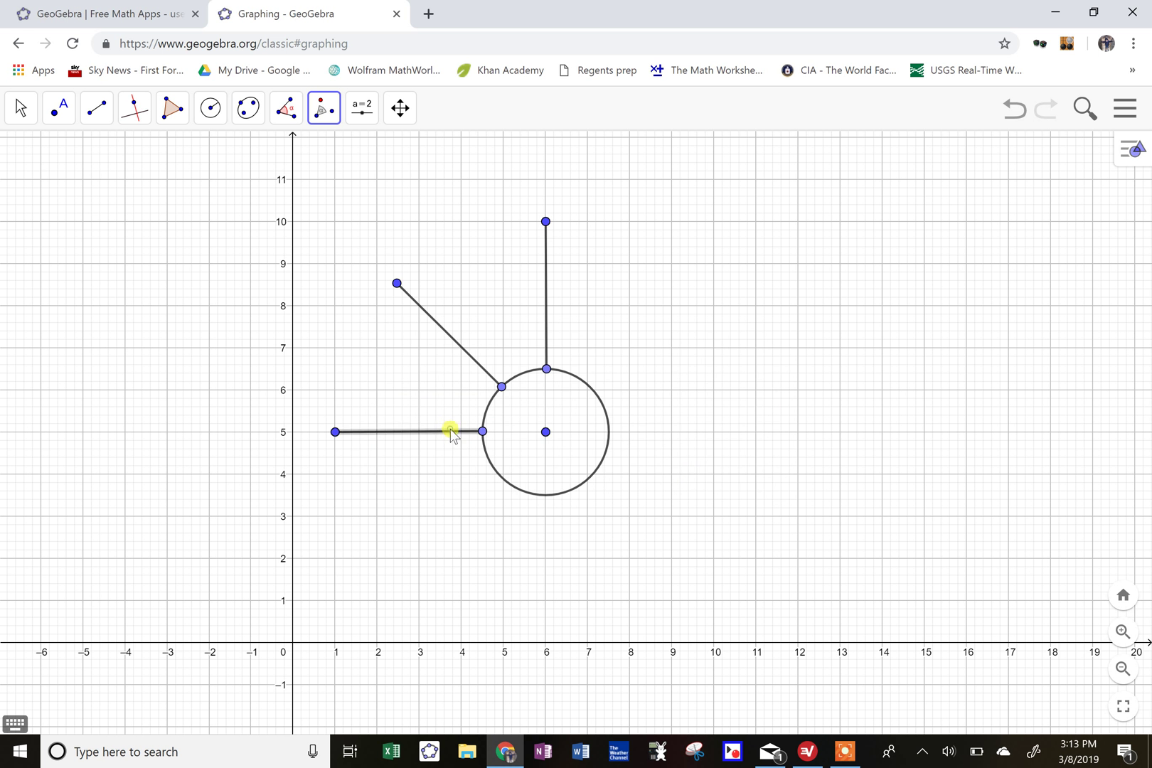
left_click(546, 432)
left_click(696, 478)
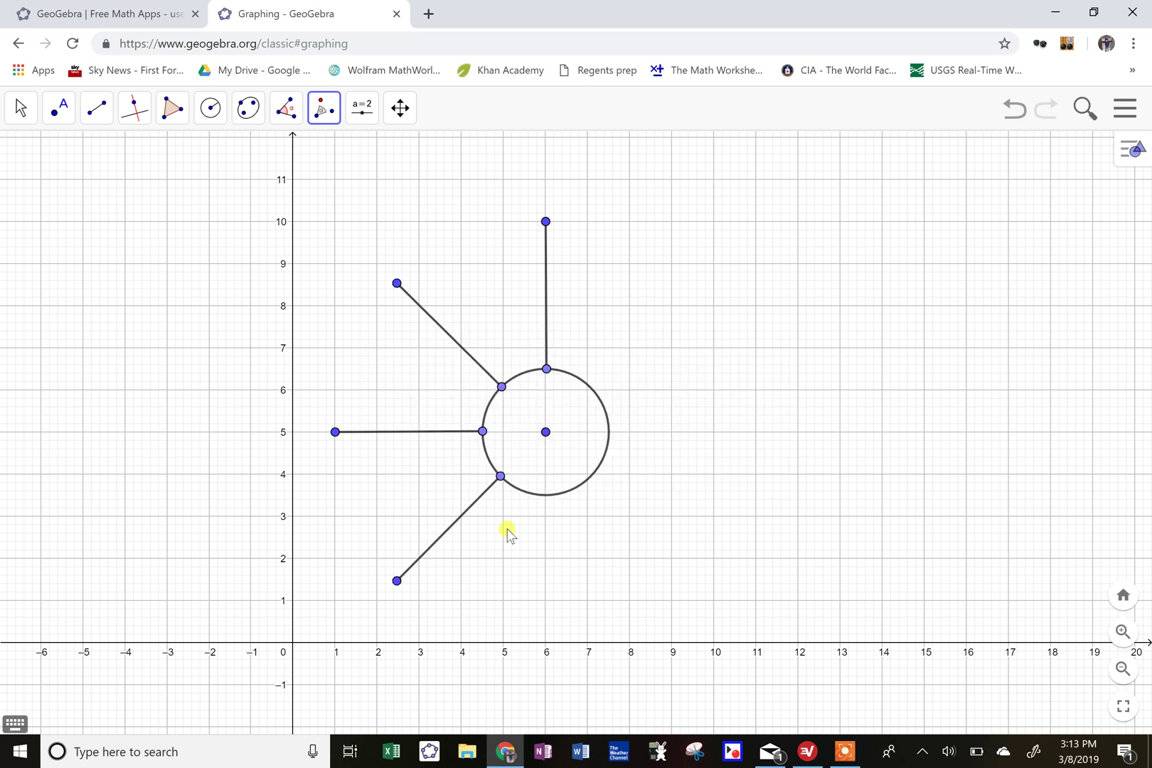
Step: Rotate the lower-left segment 45° counterclockwise around the circle's center, and rotate the resulting downward segment by the same angle to add the lower-right one
left_click(461, 516)
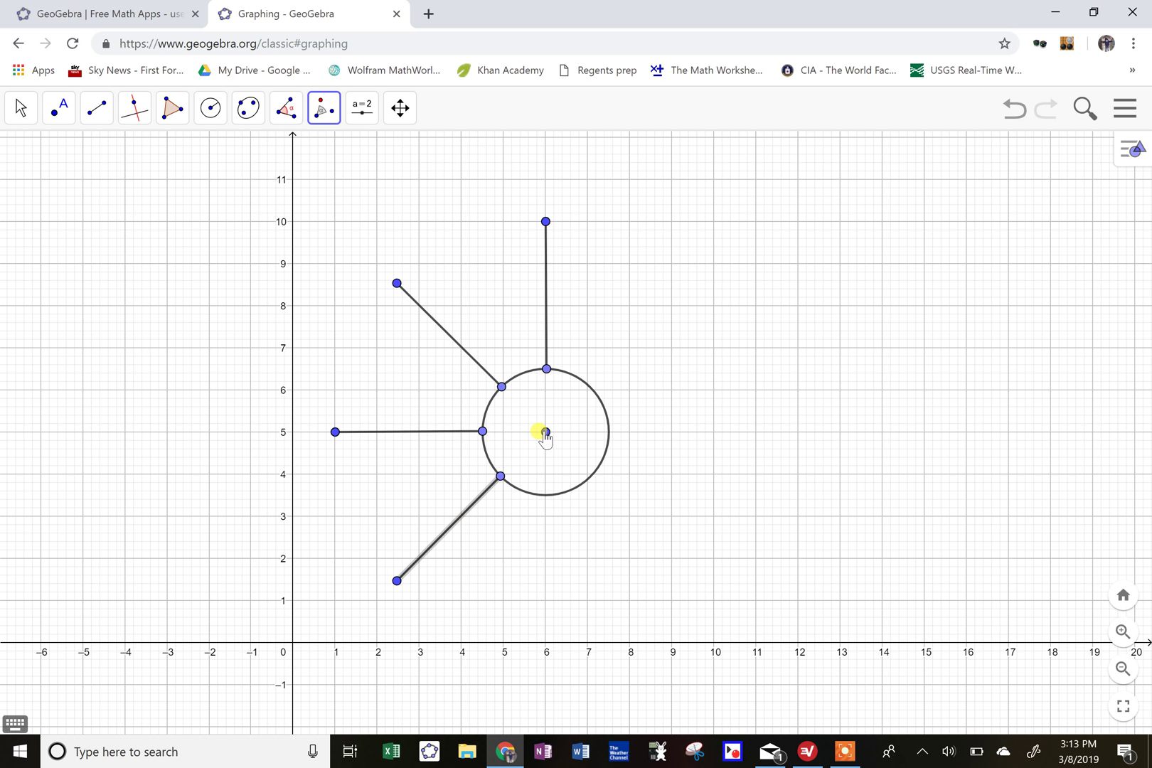
left_click(545, 431)
left_click(690, 475)
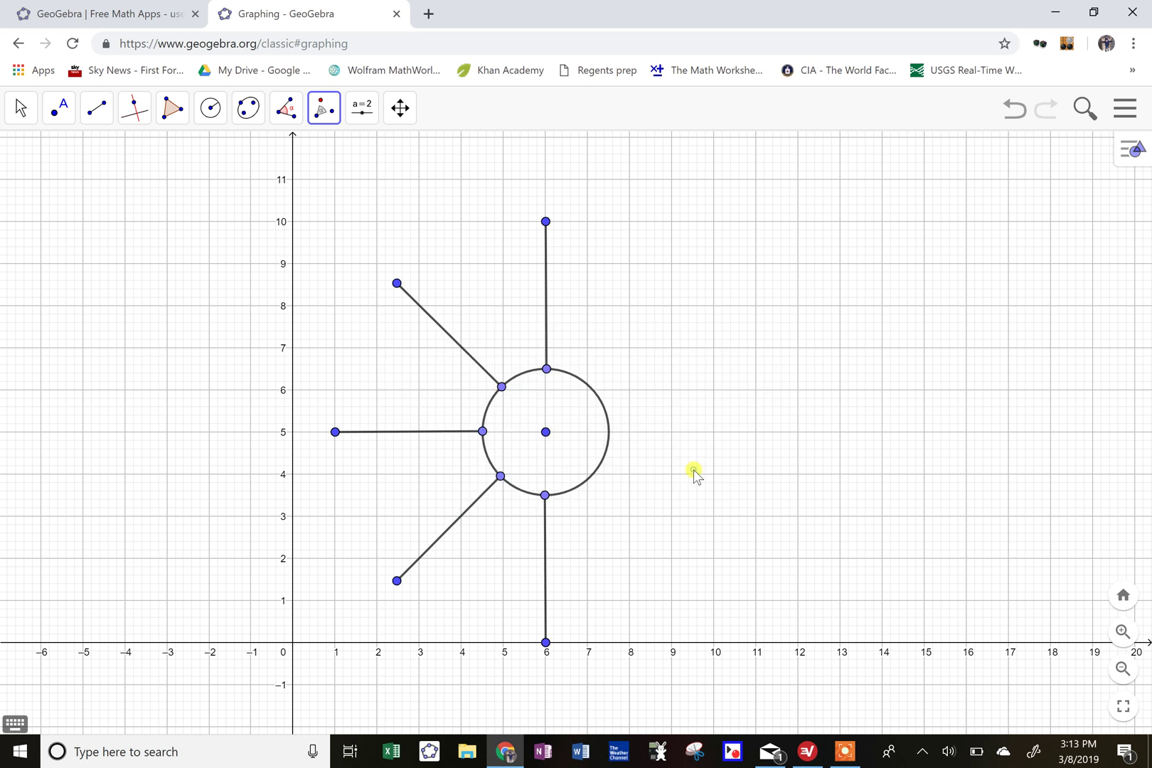
left_click(545, 559)
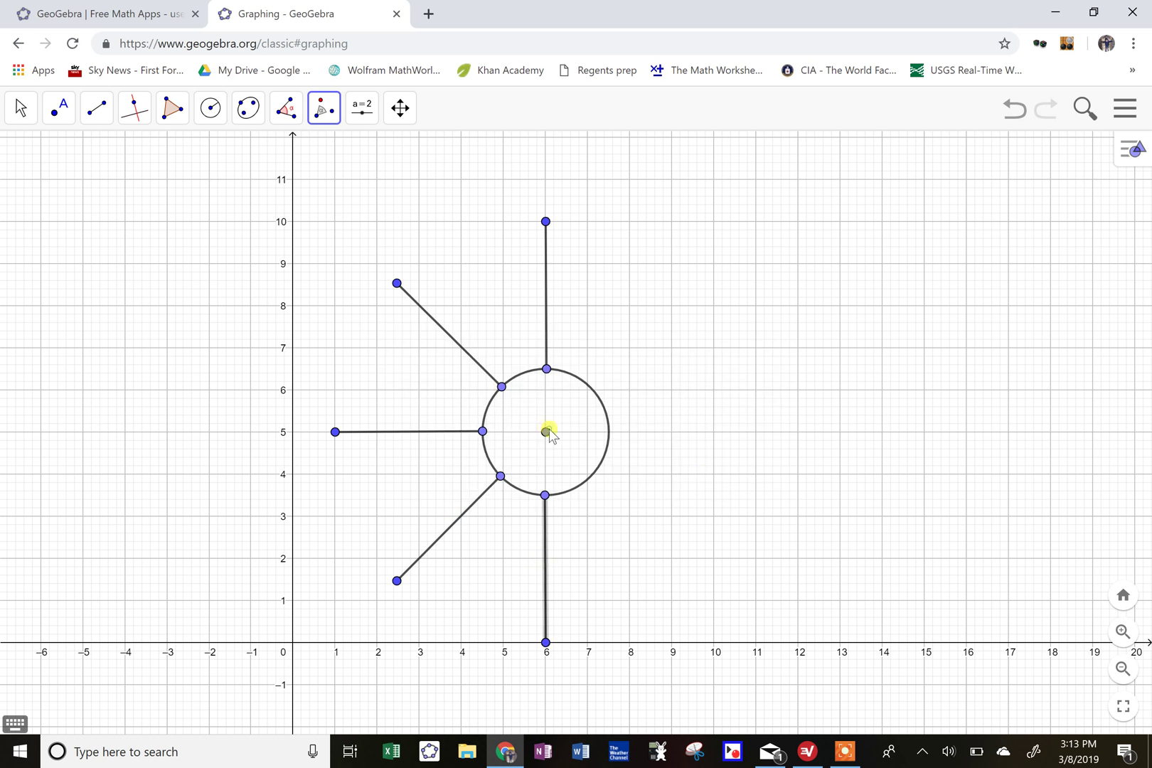
left_click(545, 432)
left_click(687, 475)
Step: Rotate the lower-right segment 45° counterclockwise around the circle's center, and rotate the resulting horizontal segment by the same angle to complete eight spokes
left_click(621, 506)
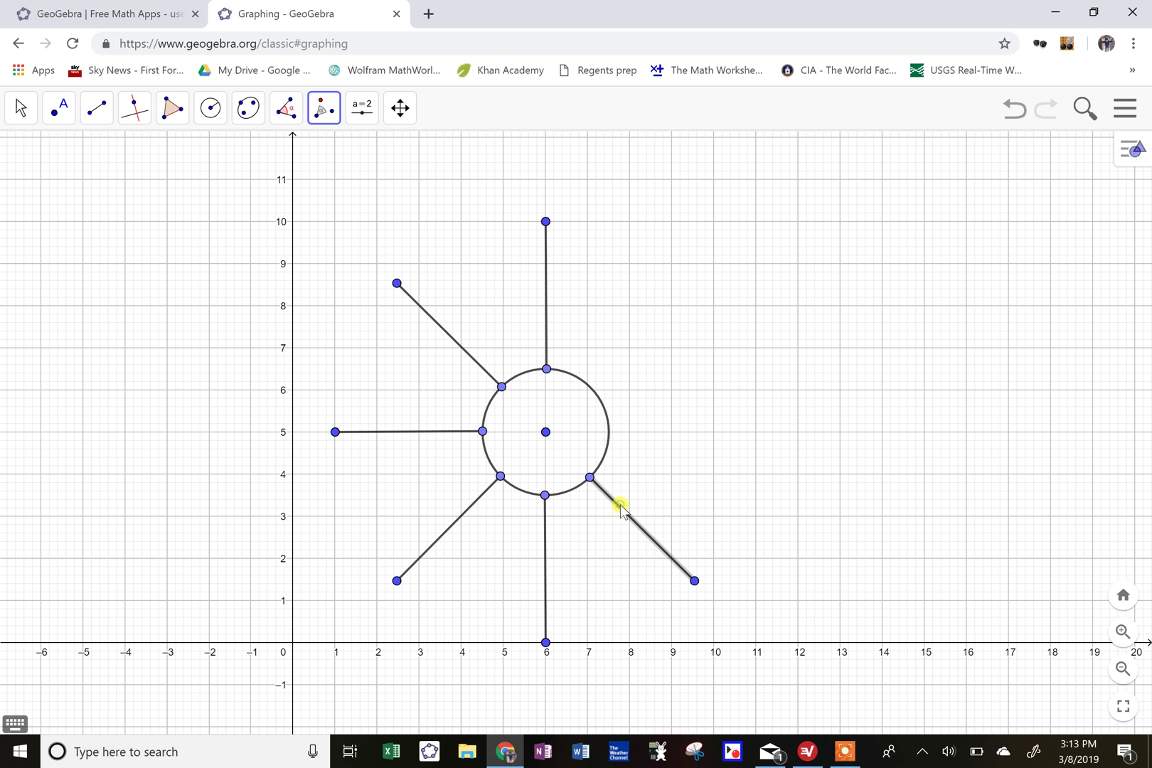
left_click(545, 431)
left_click(687, 474)
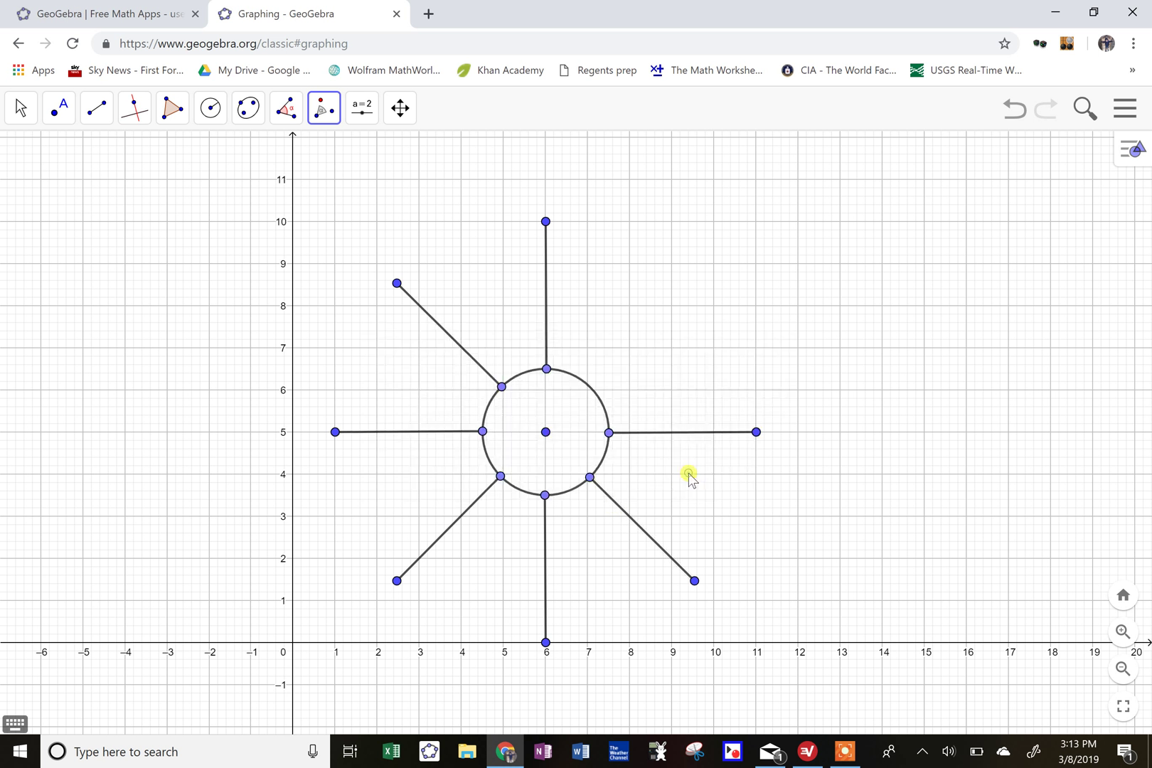
left_click(671, 433)
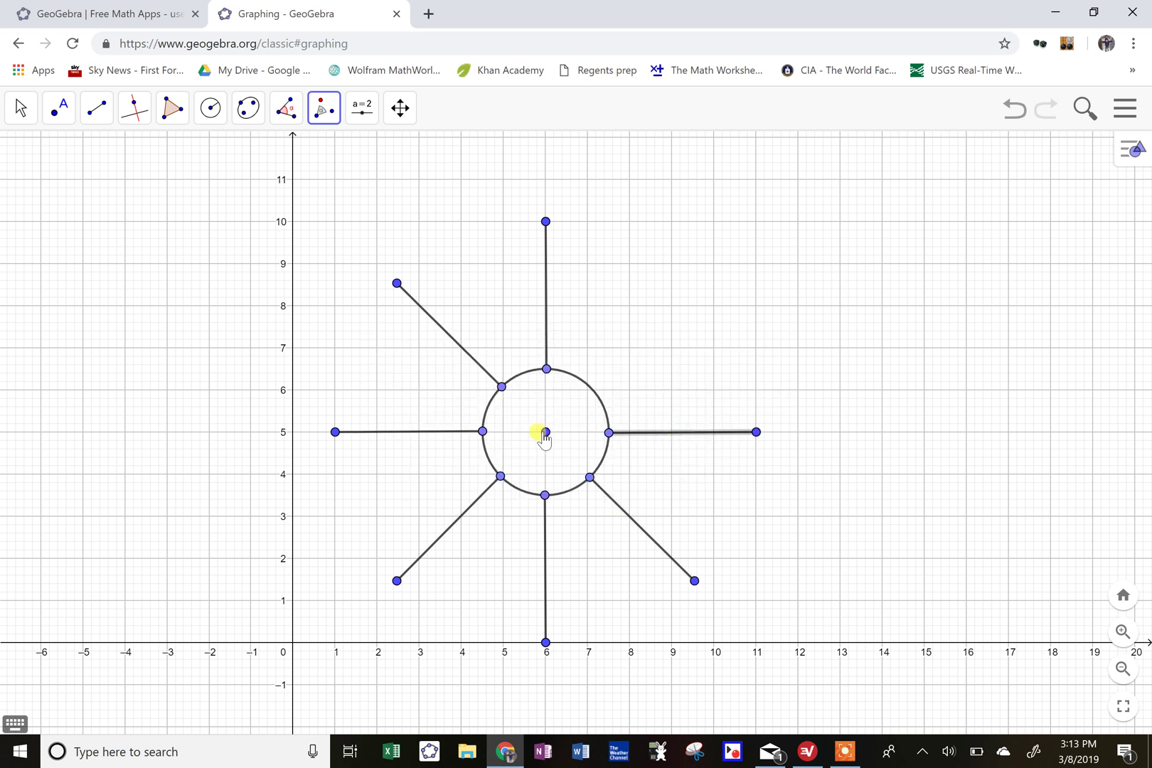
left_click(545, 432)
left_click(682, 475)
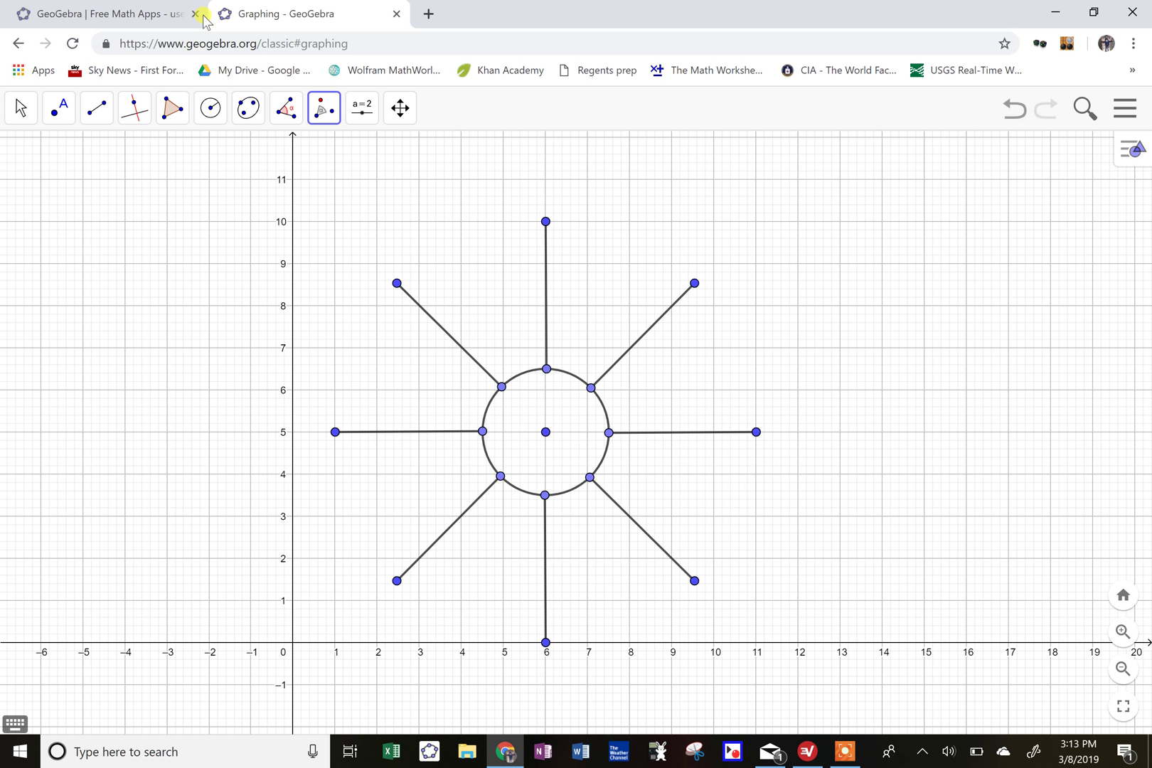
Step: Color the vertical spoke above the circle green
left_click(20, 110)
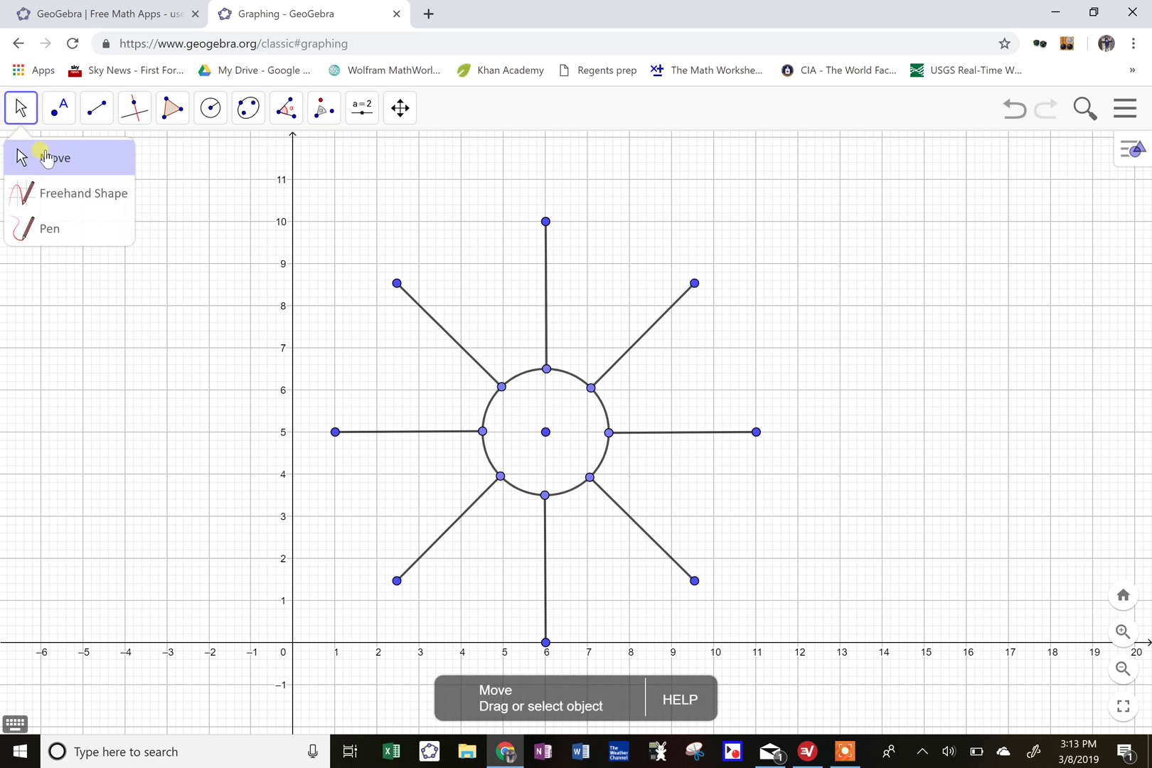
left_click(36, 155)
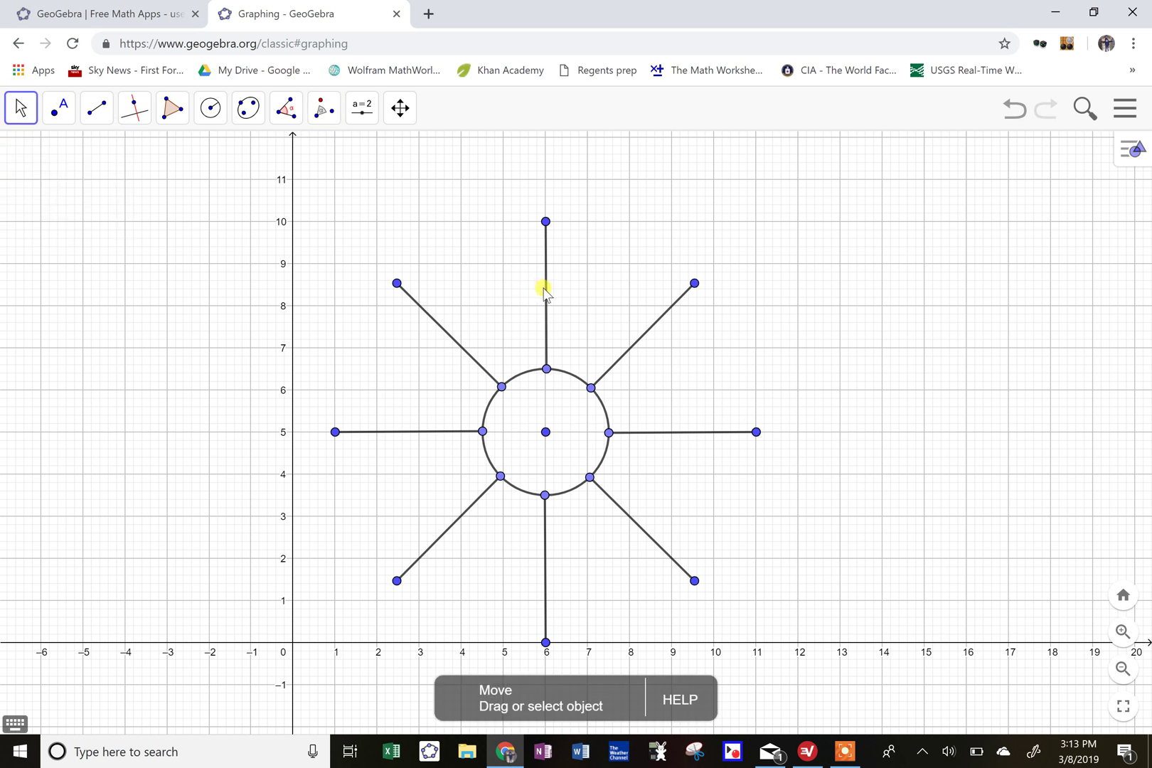
left_click(545, 292)
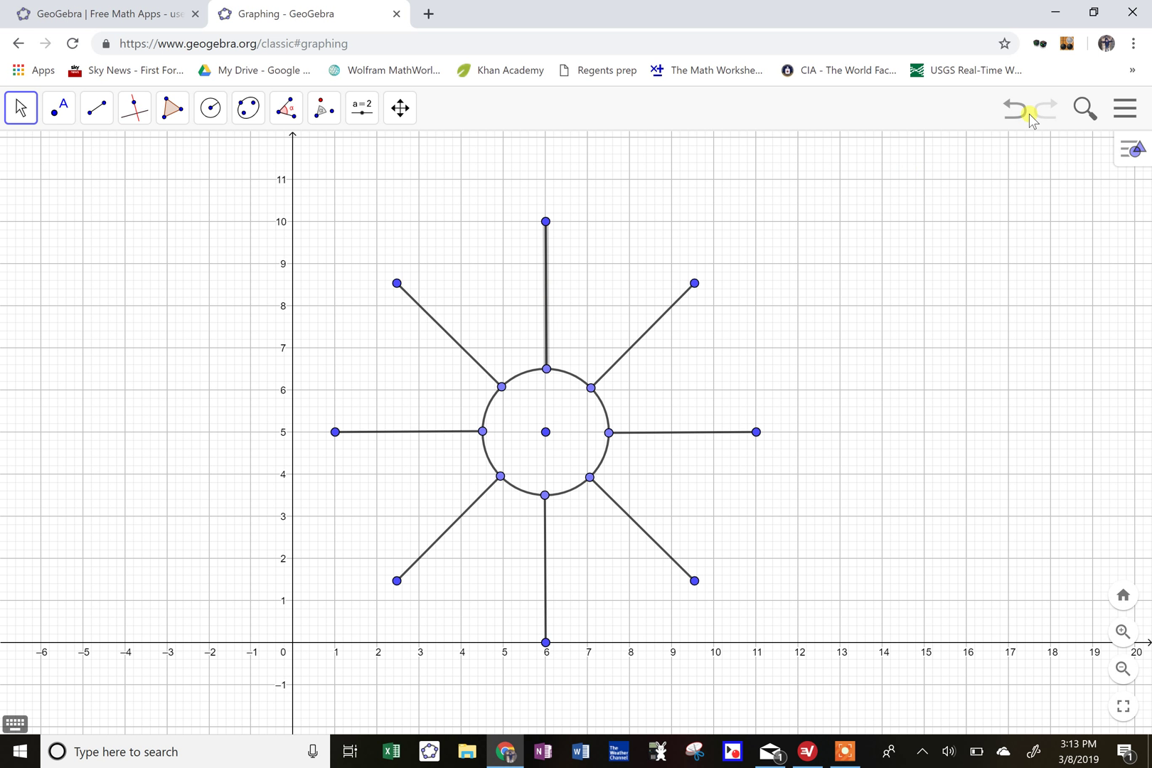
left_click(1120, 151)
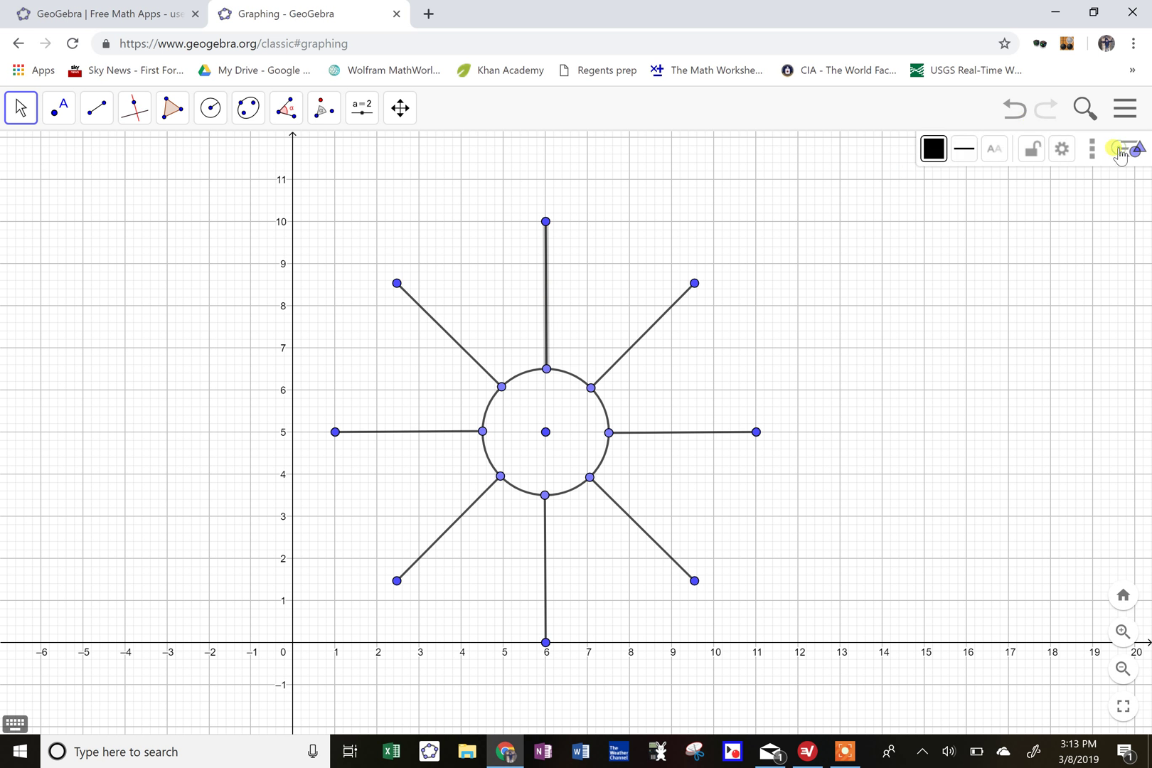
left_click(934, 149)
left_click(934, 184)
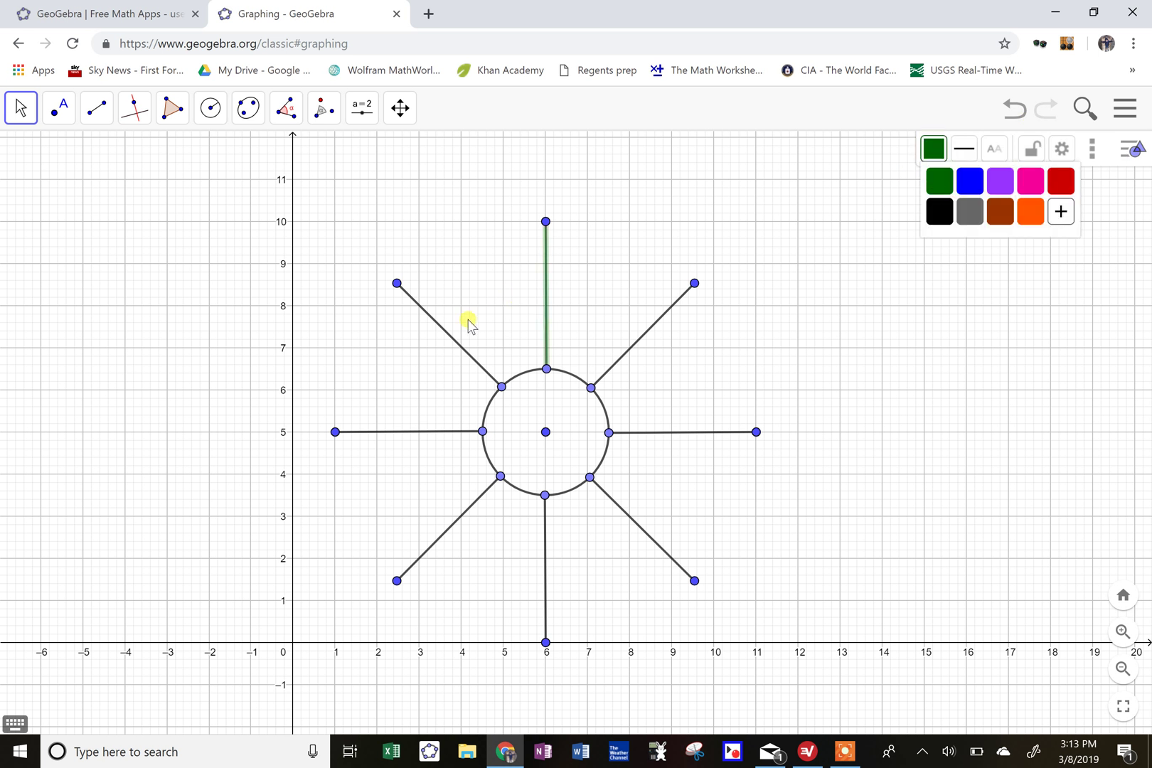
Step: Color the upper-left spoke blue and the horizontal spoke on the circle's left side purple
left_click(441, 335)
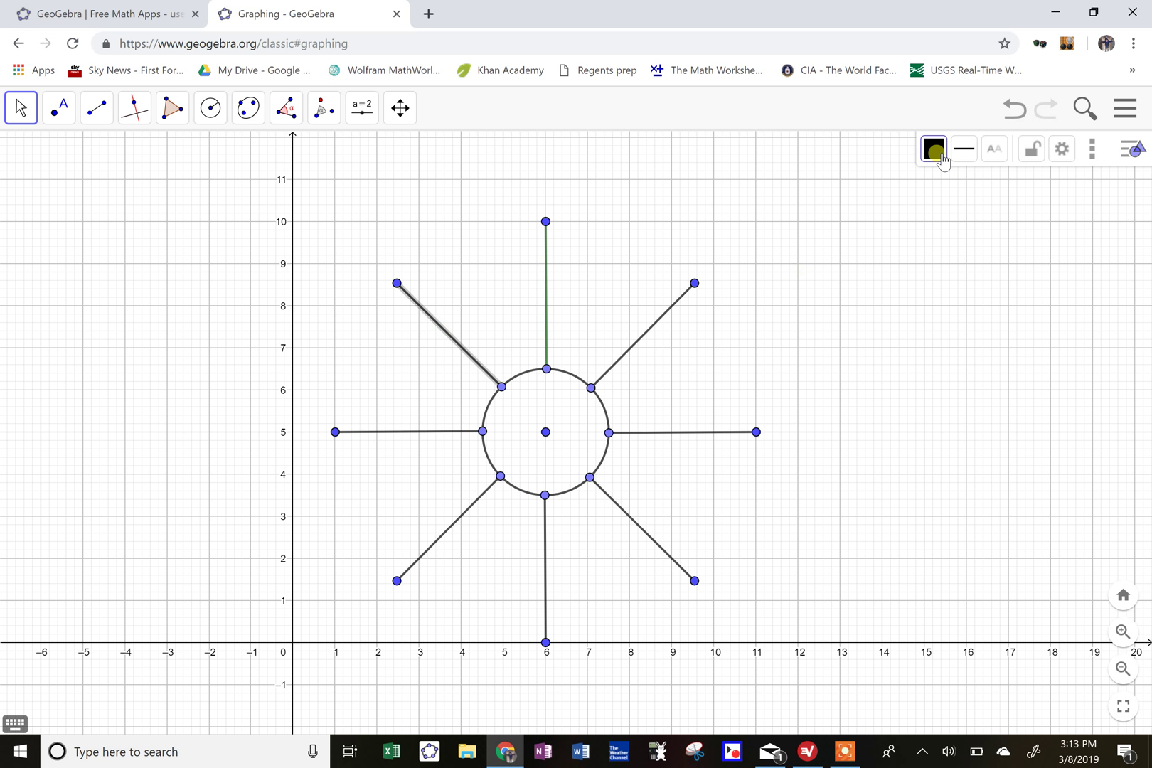
left_click(933, 149)
left_click(972, 182)
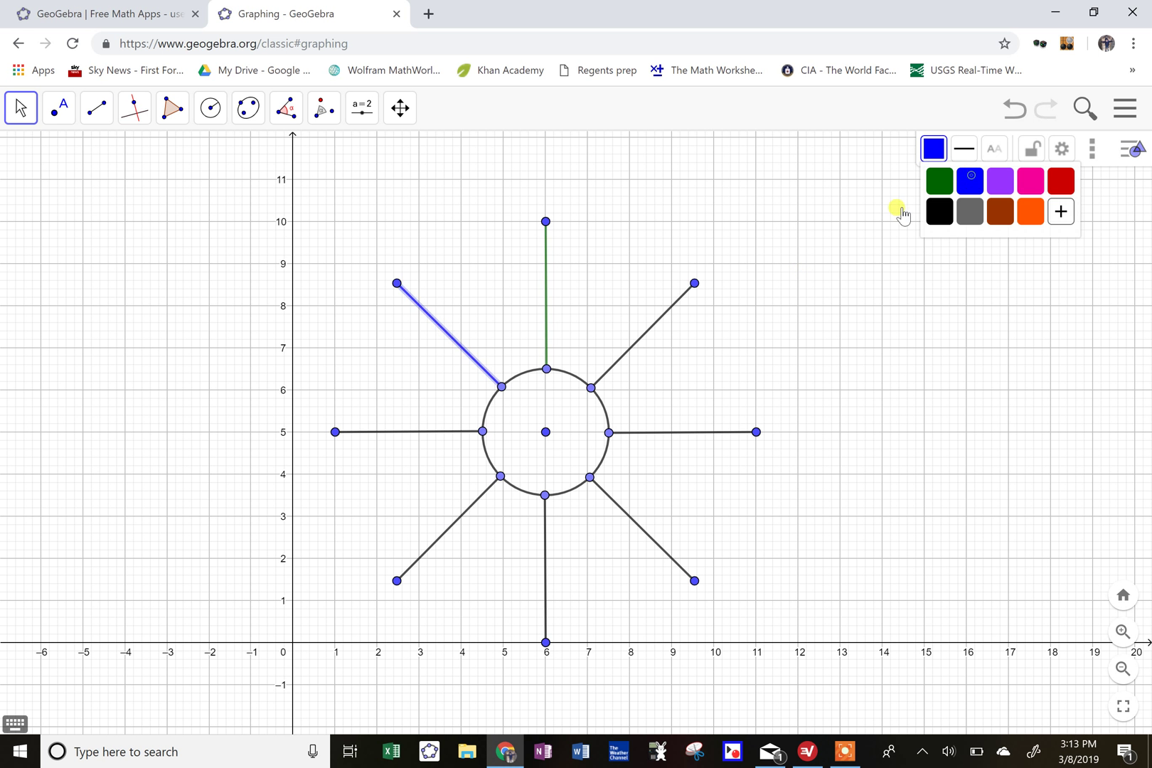
left_click(417, 427)
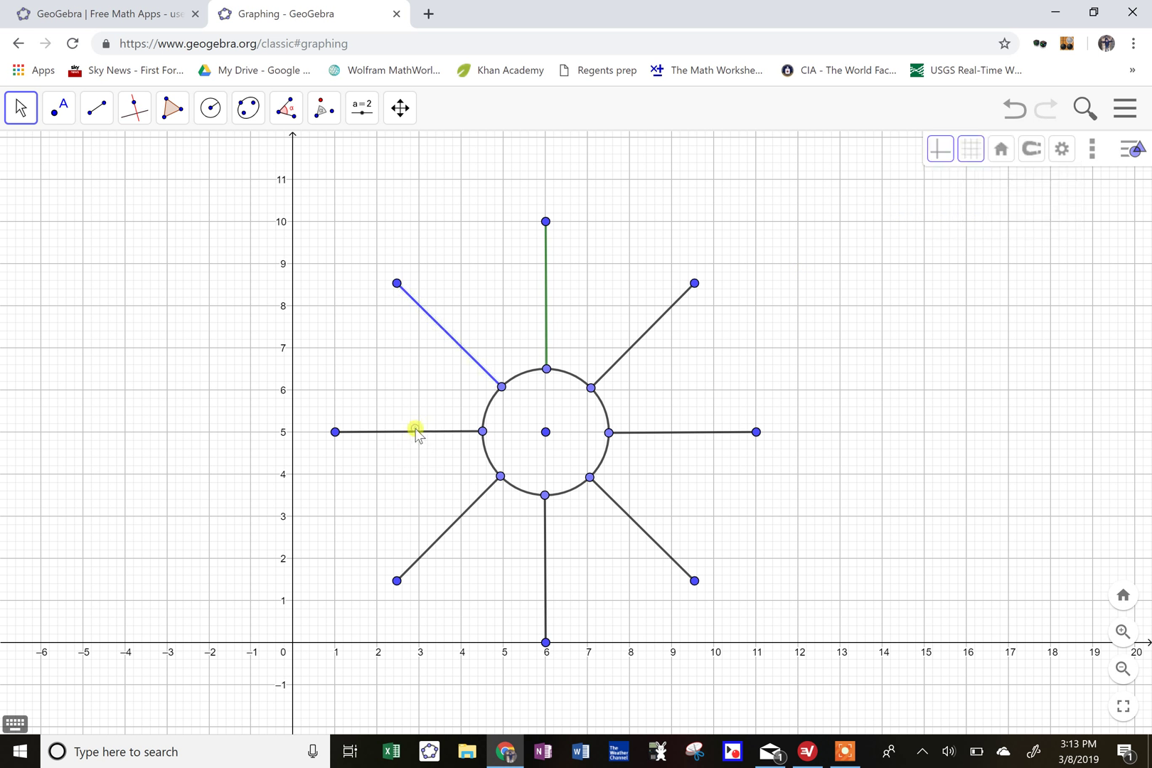
left_click(412, 433)
left_click(934, 149)
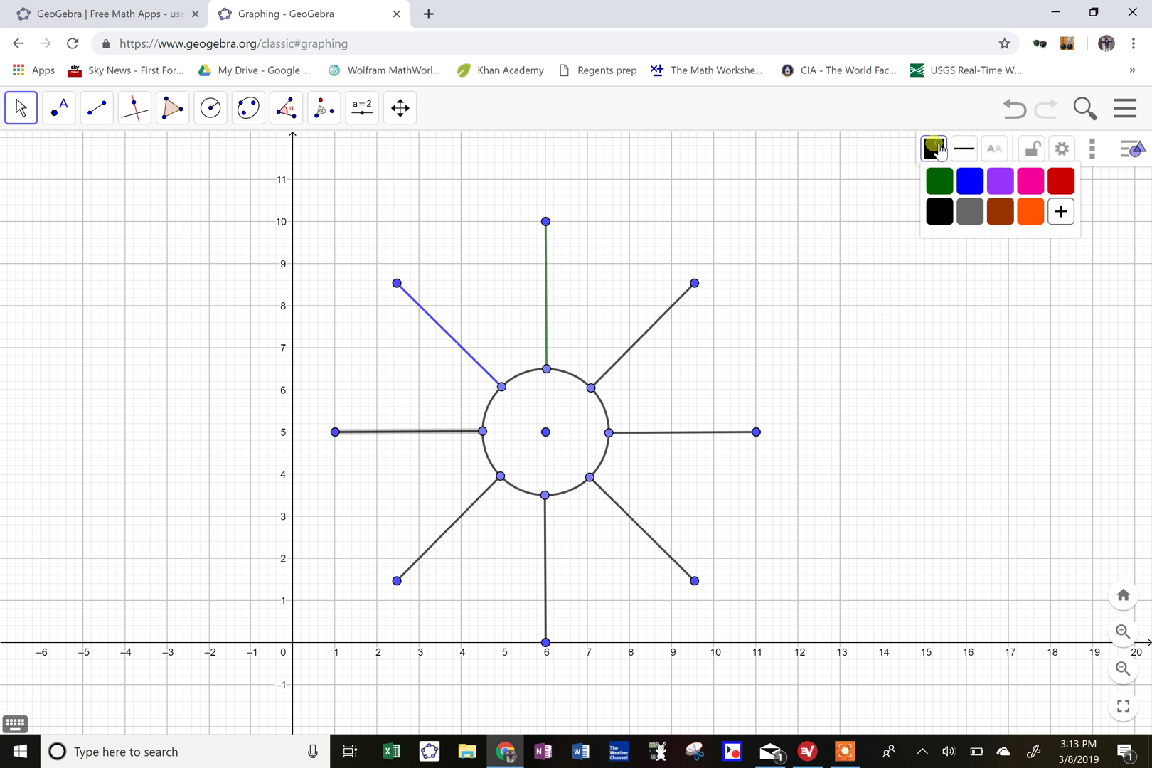
left_click(1001, 184)
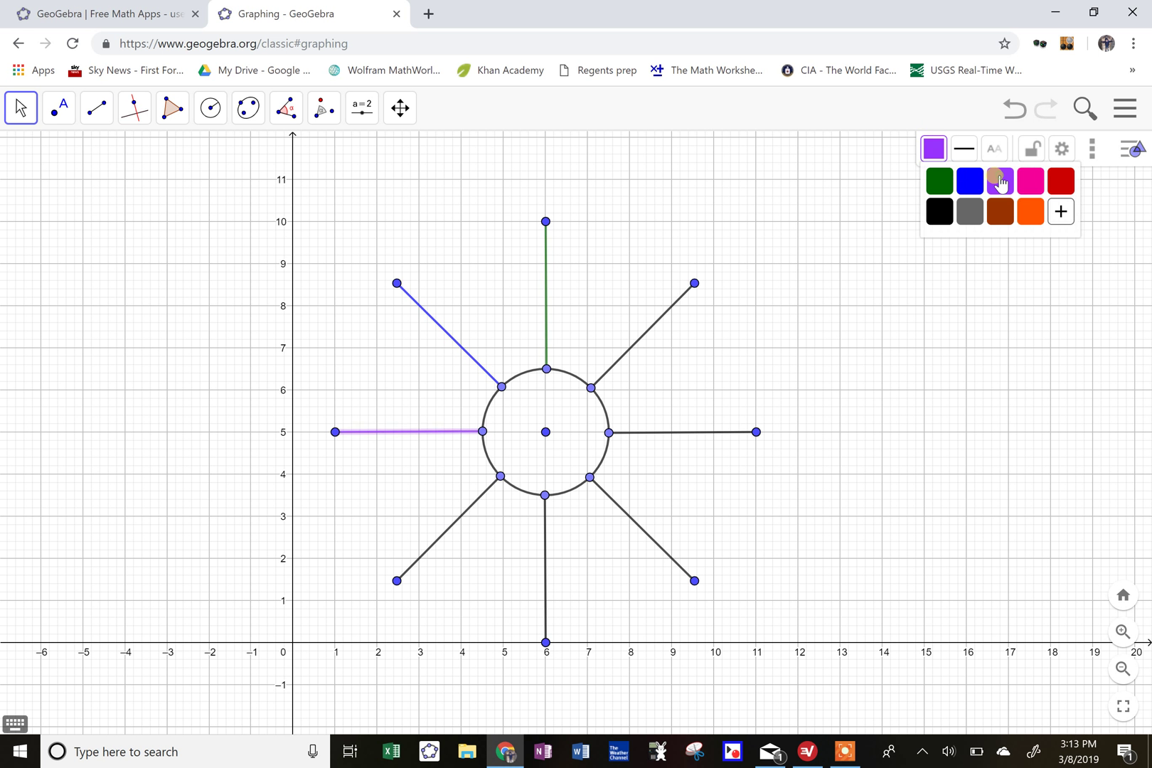
Step: Color the horizontal spoke on the circle's right side pink and the upper-right spoke red
left_click(662, 432)
left_click(934, 148)
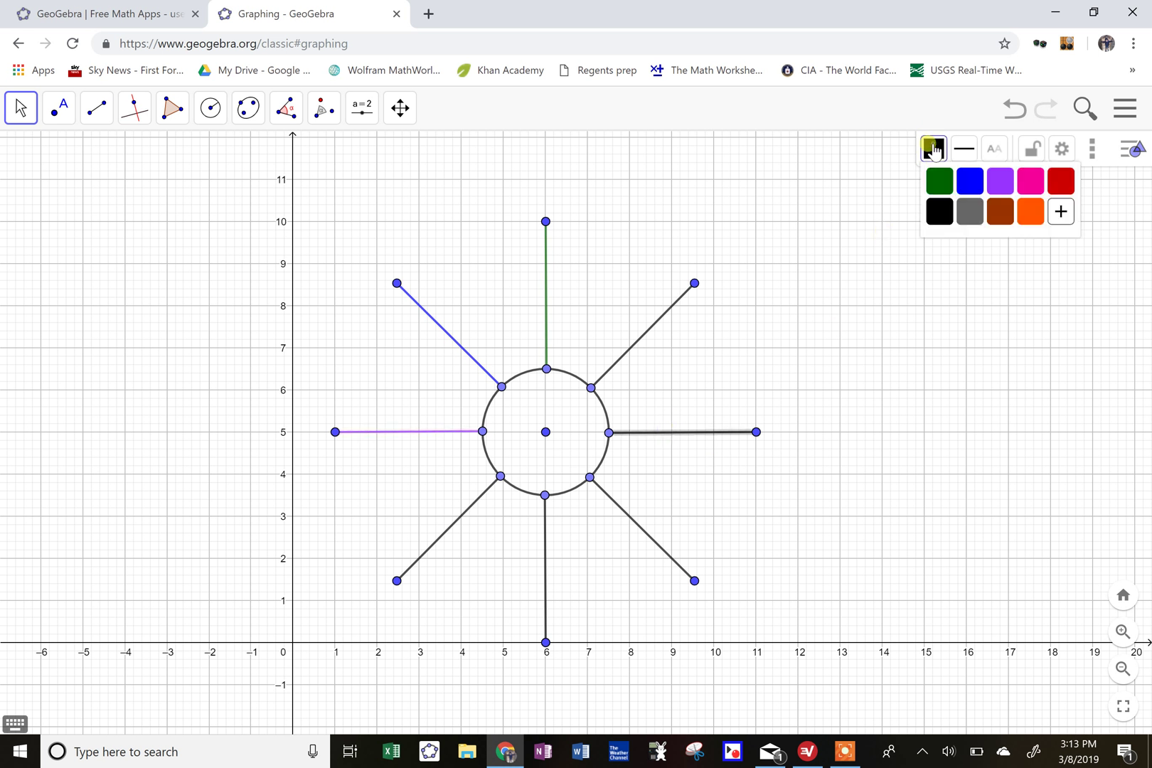
left_click(1029, 179)
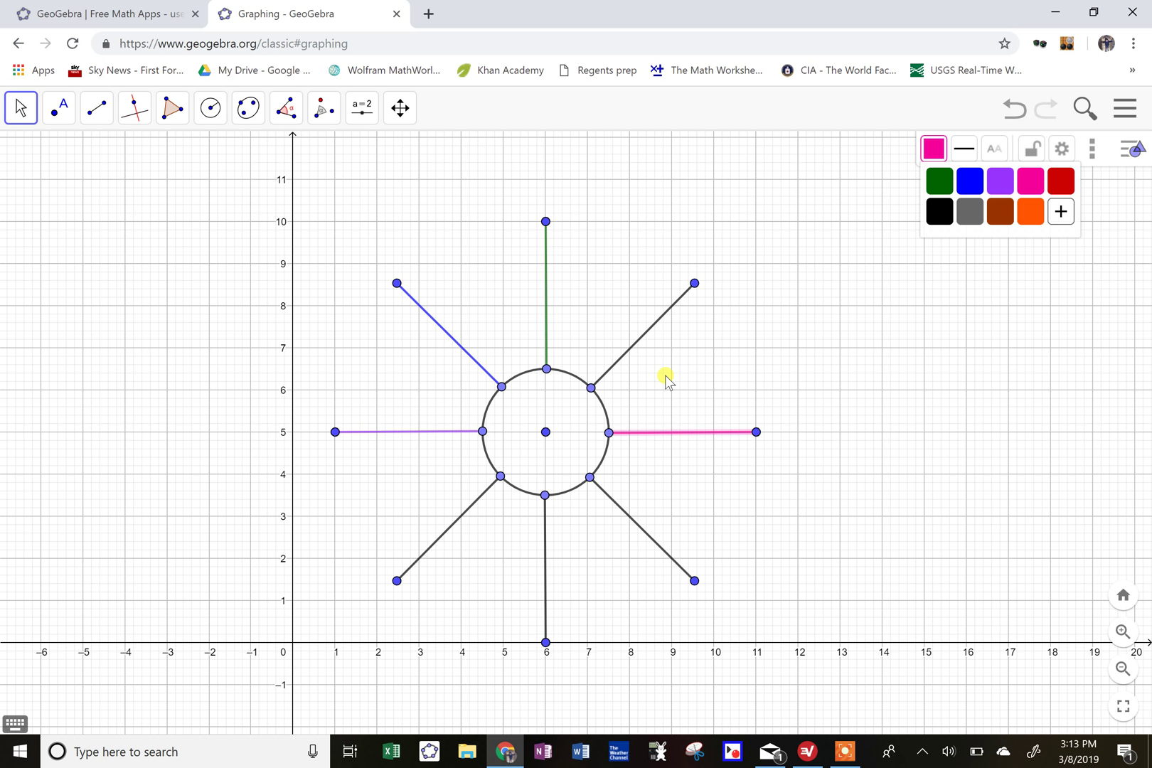
left_click(640, 338)
left_click(644, 335)
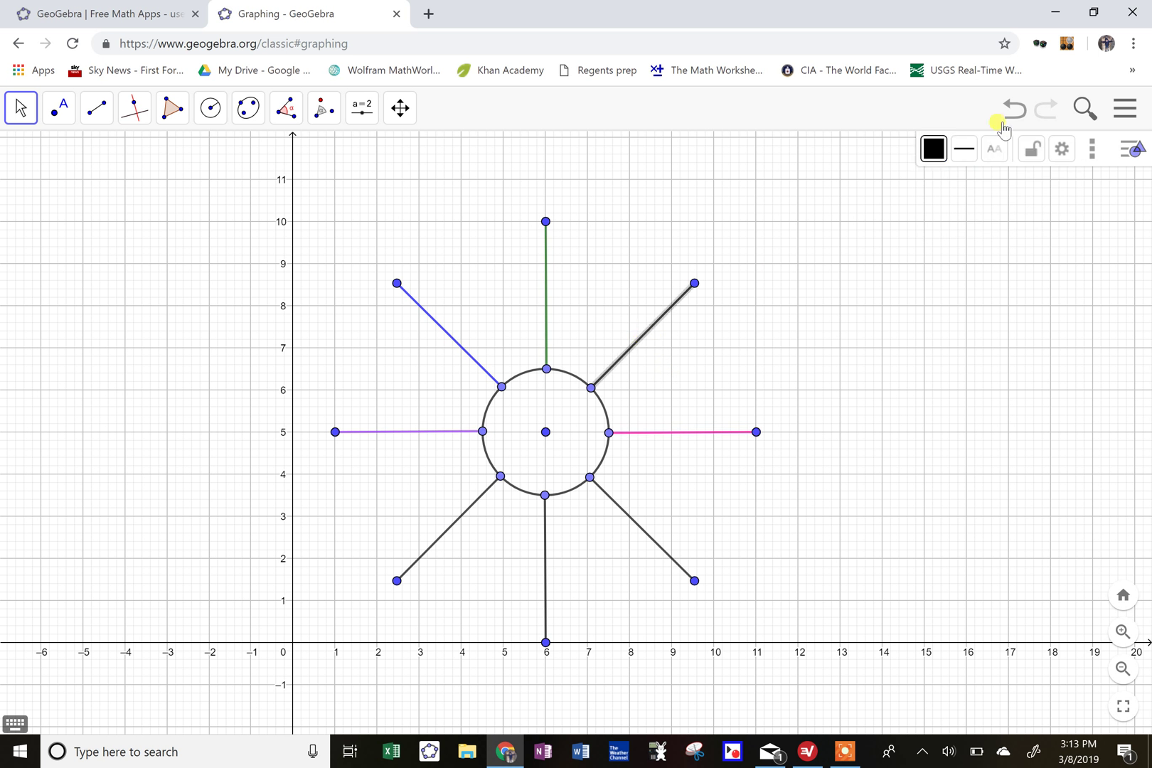
left_click(933, 150)
left_click(1060, 181)
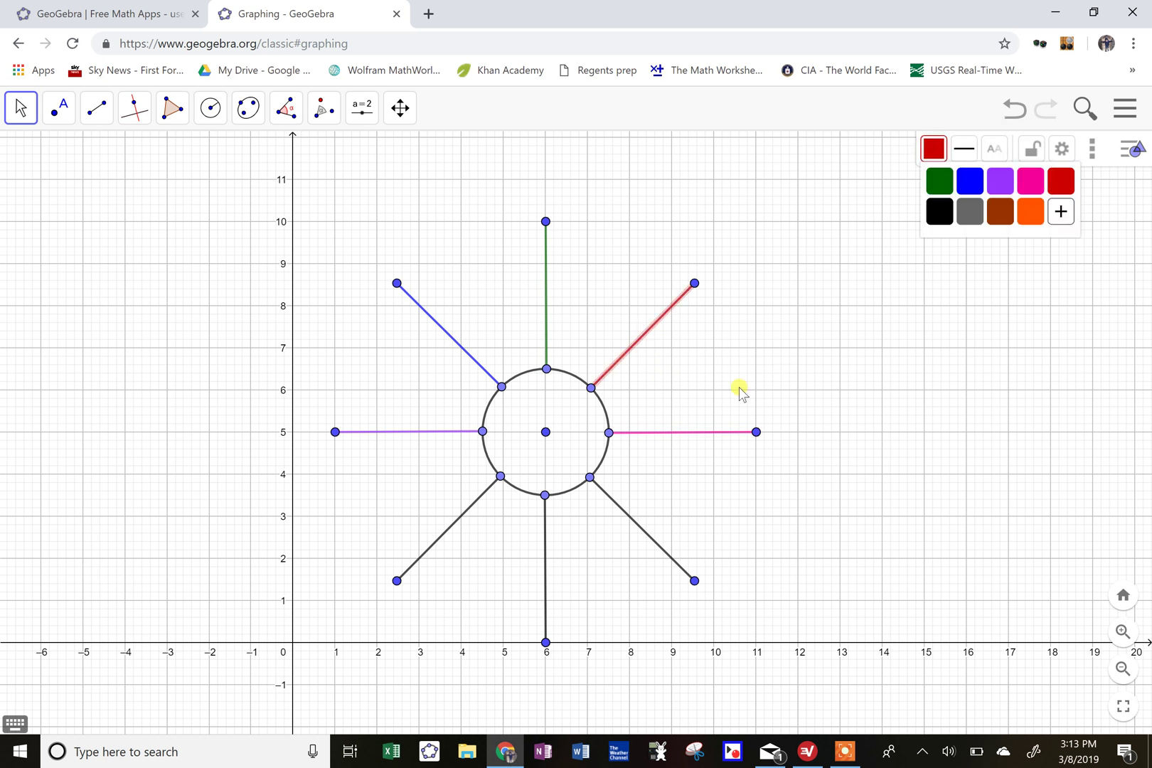
Step: Color the lower-right spoke gray and the vertical spoke below the circle orange
left_click(647, 540)
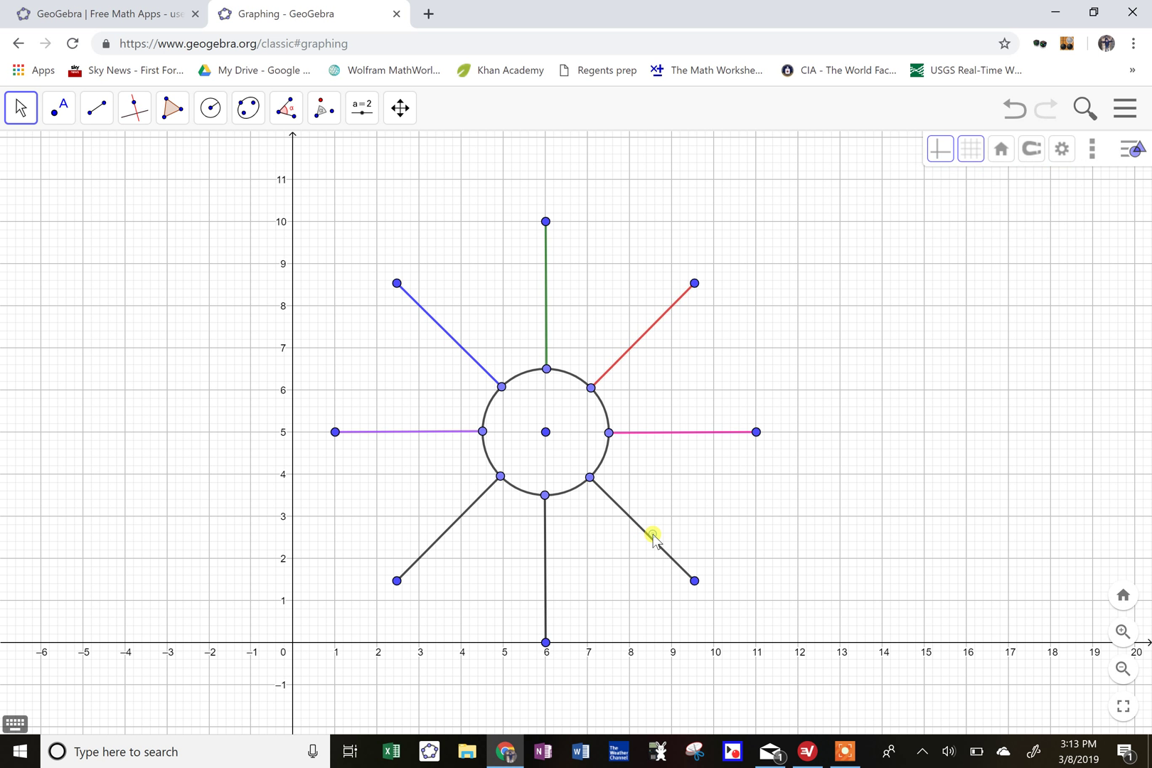
left_click(644, 534)
left_click(935, 150)
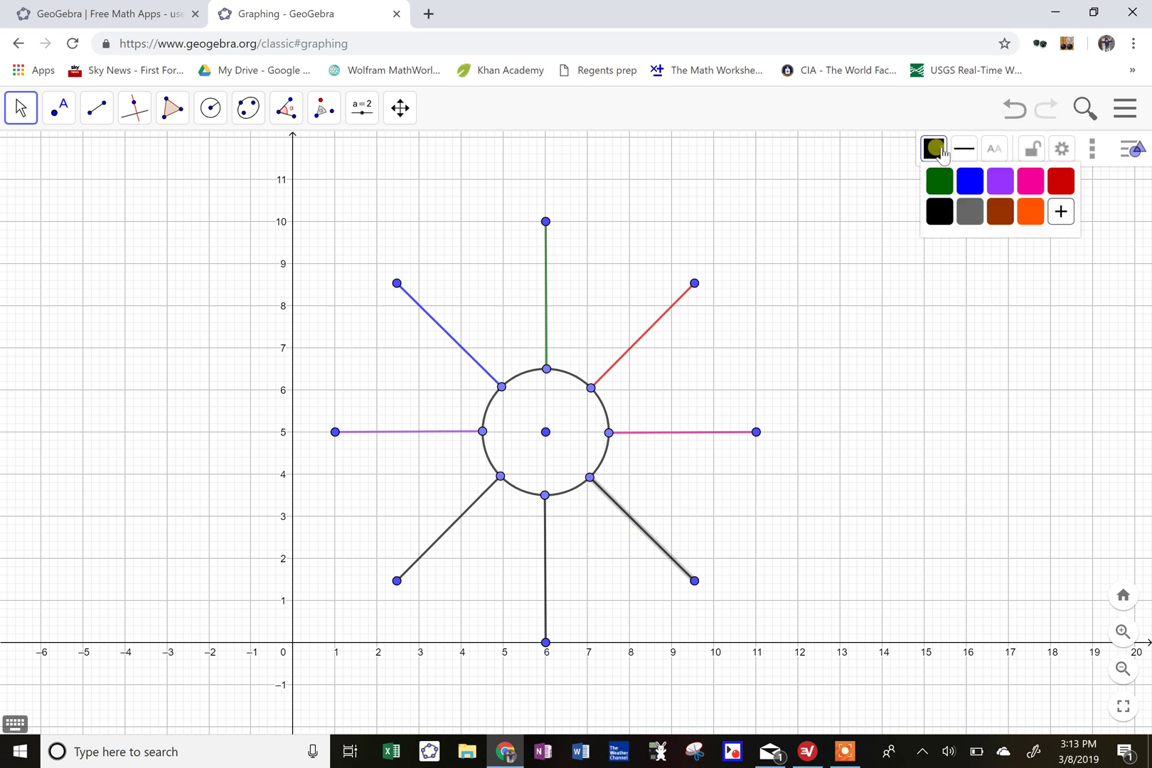
left_click(970, 212)
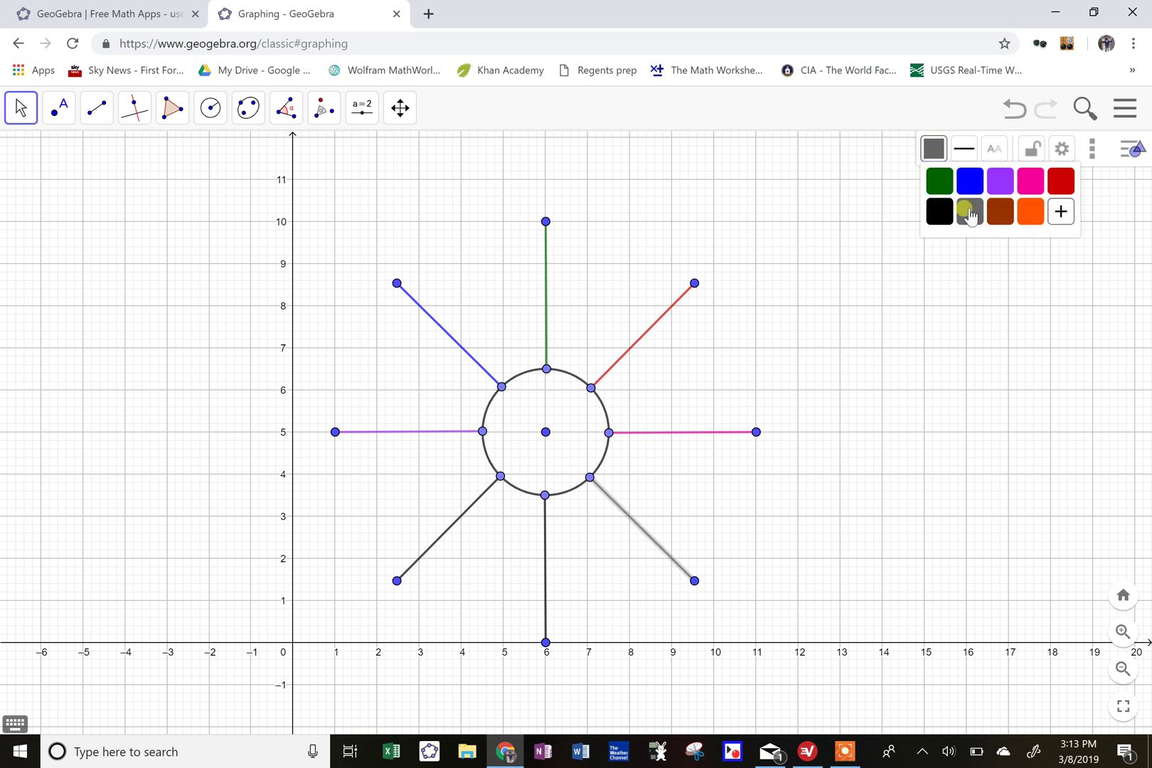
left_click(542, 562)
left_click(543, 561)
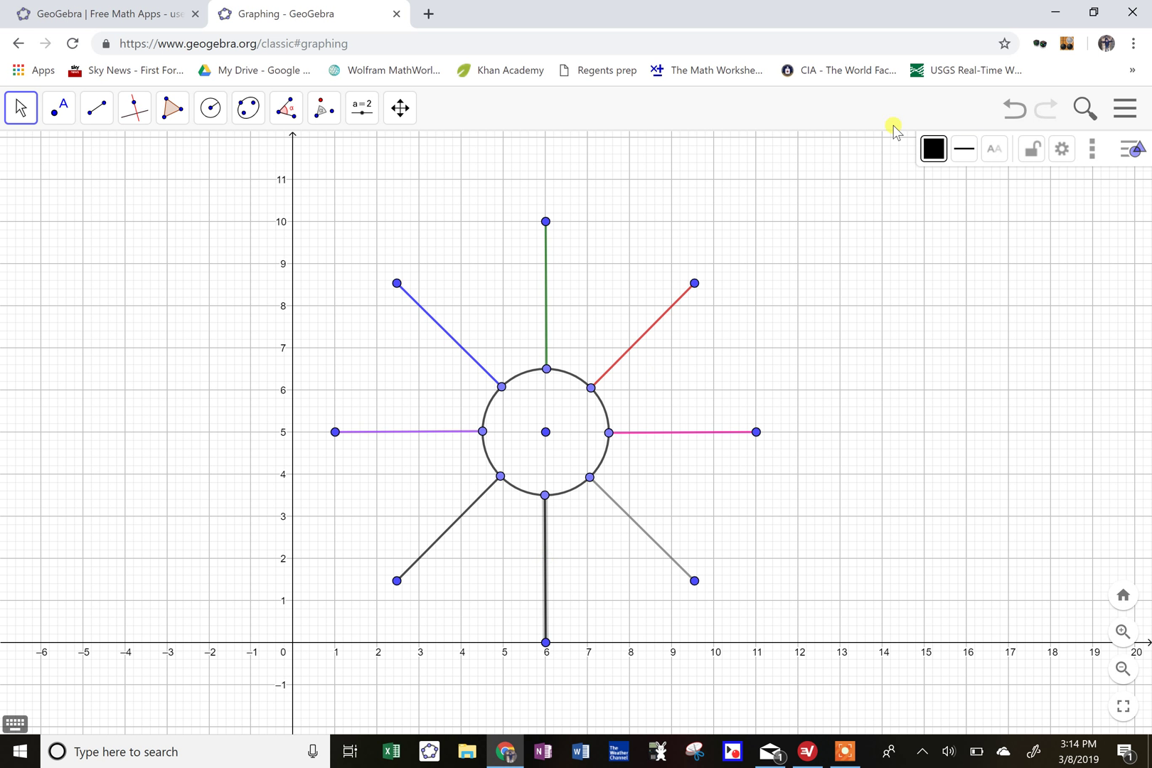
left_click(934, 148)
left_click(1030, 213)
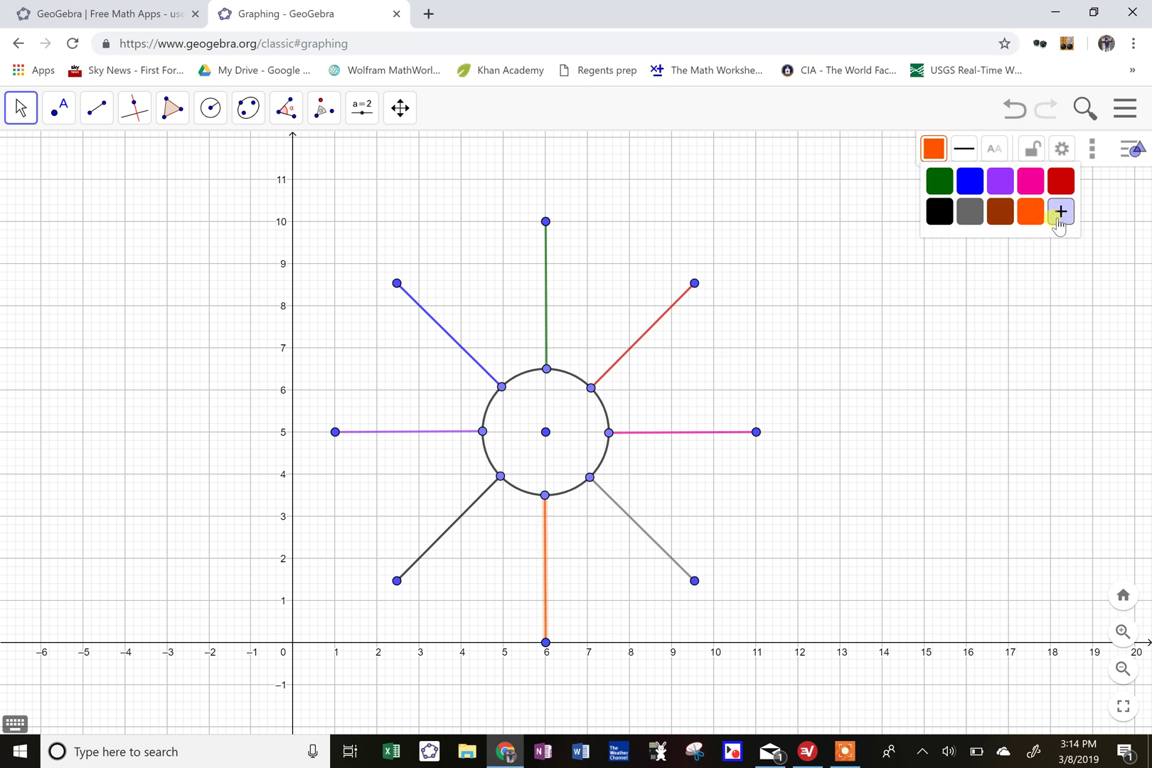
Step: Color the lower-left spoke light cyan (#99FFFF) from the extended palette, and close the object settings
left_click(1060, 212)
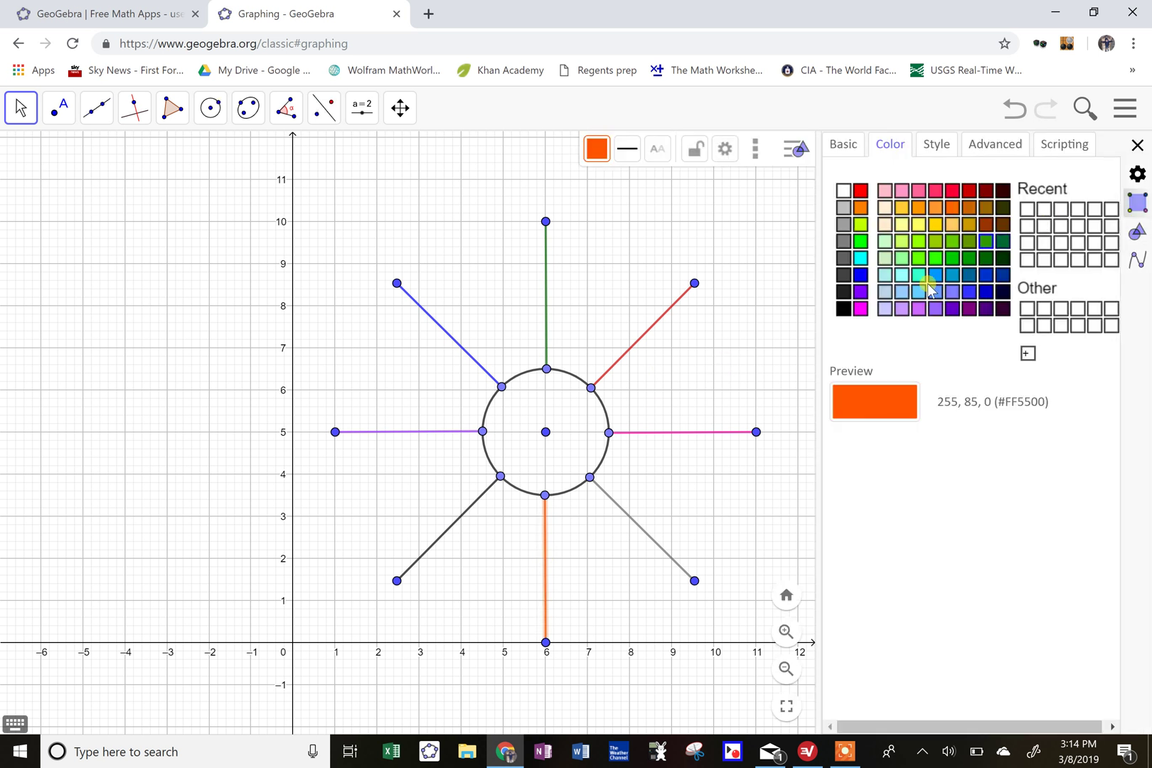
left_click(461, 518)
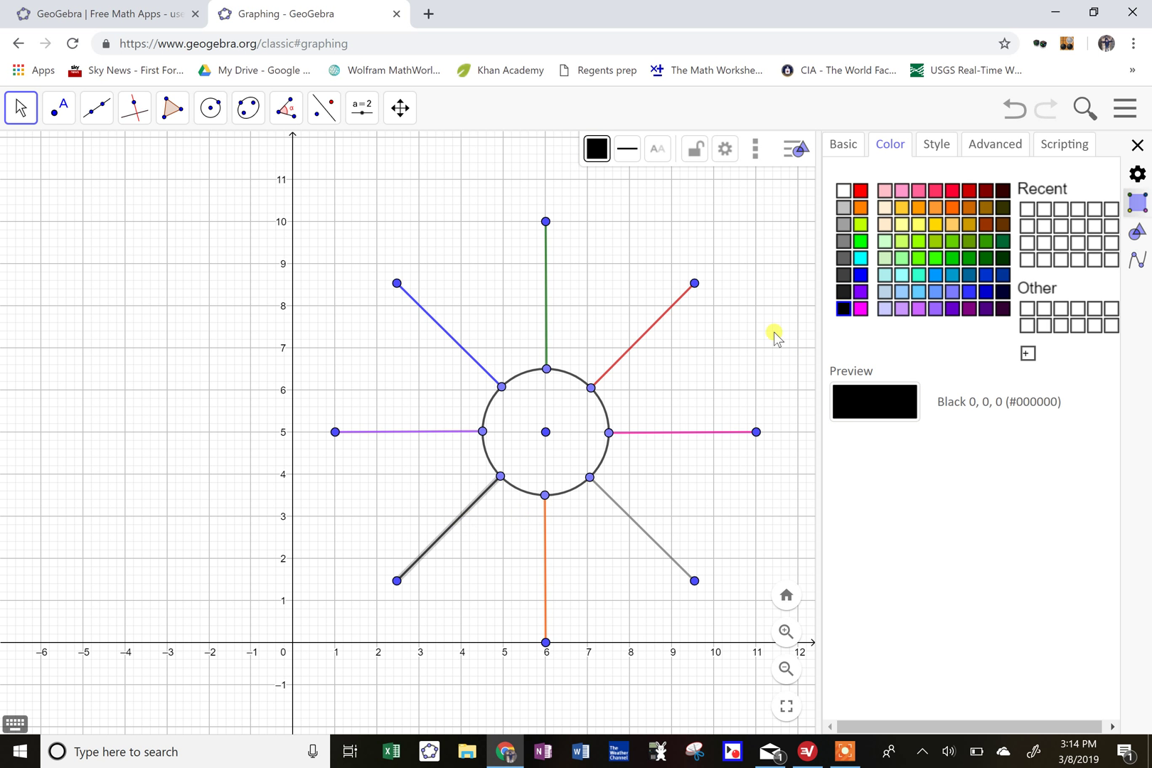
left_click(901, 275)
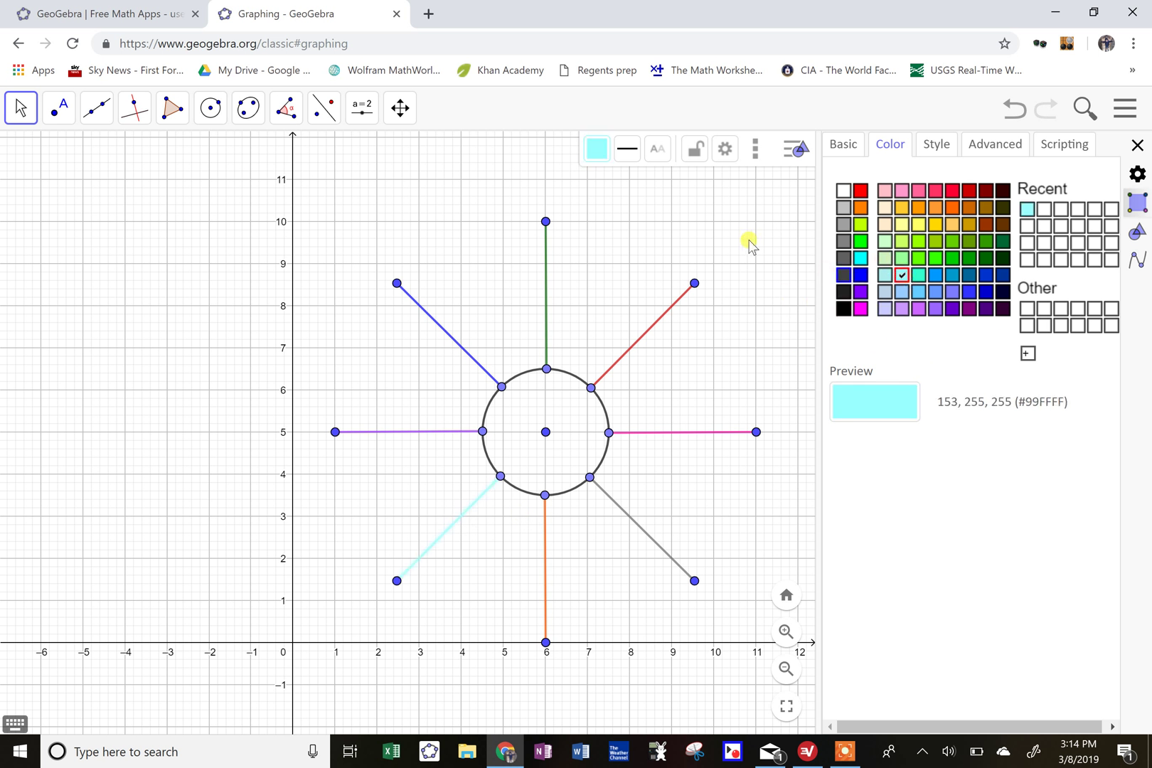
left_click(1137, 145)
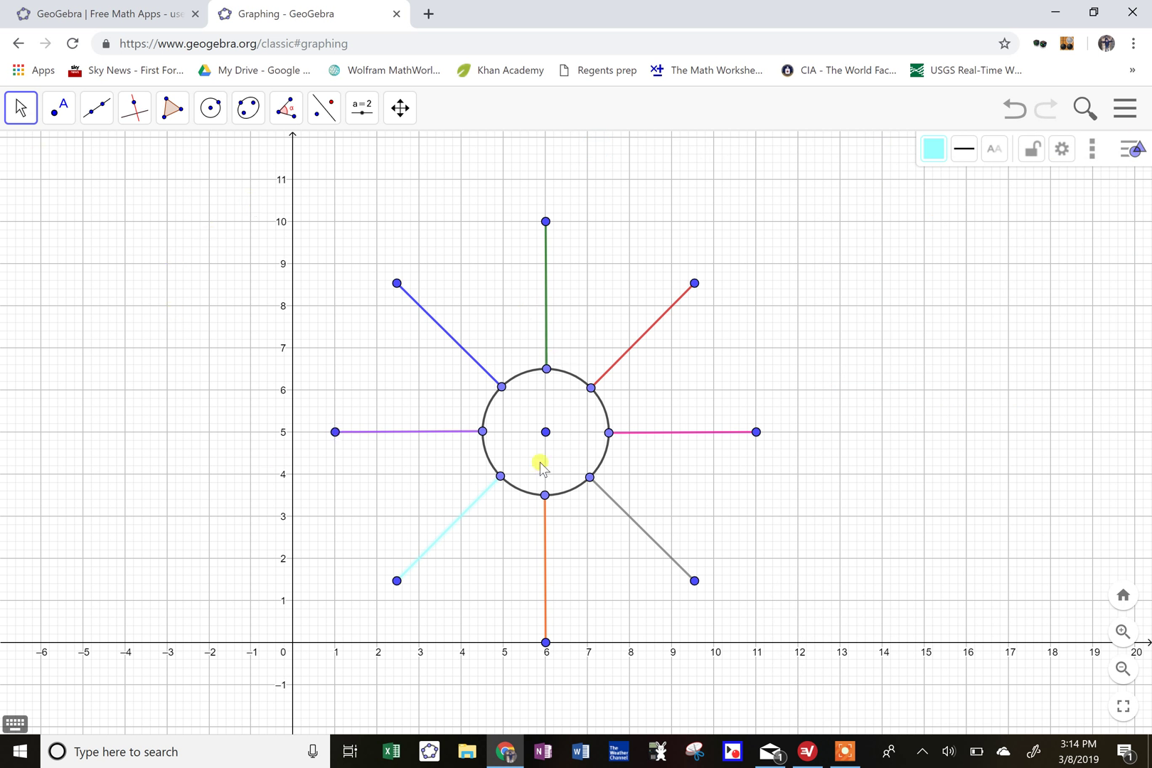
Step: Move the circle's center up to about (6, 5.5), and stretch the green spoke's outer endpoint up to (6, 15)
left_click(545, 432)
mouse_move(546, 432)
left_mouse_down()
mouse_move(547, 385)
mouse_move(545, 411)
left_mouse_up()
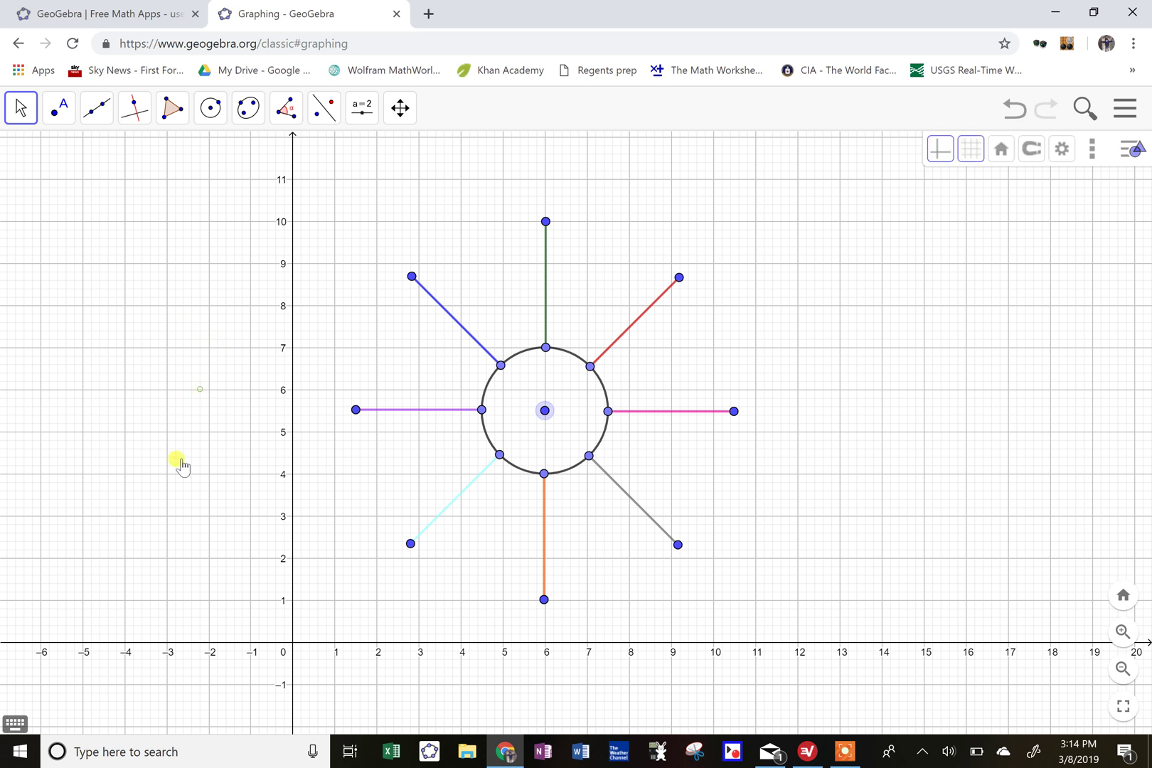
left_click_drag(182, 468, 210, 374)
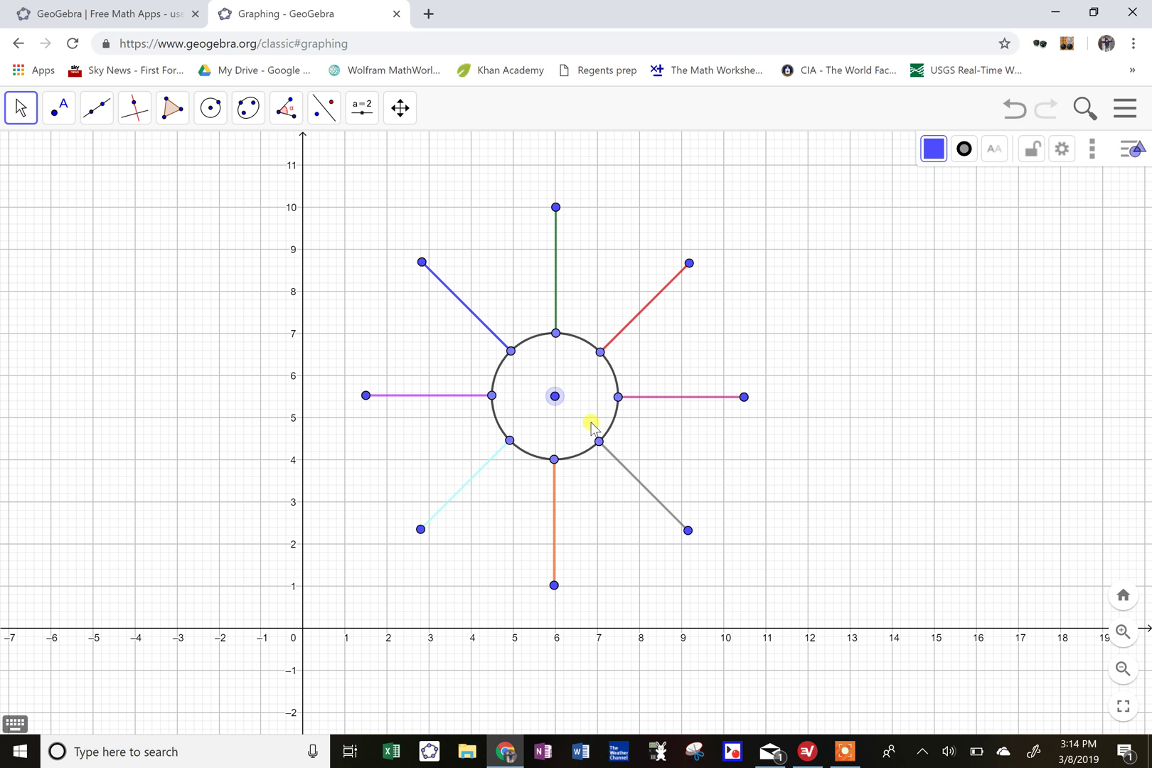
left_click_drag(162, 329, 182, 453)
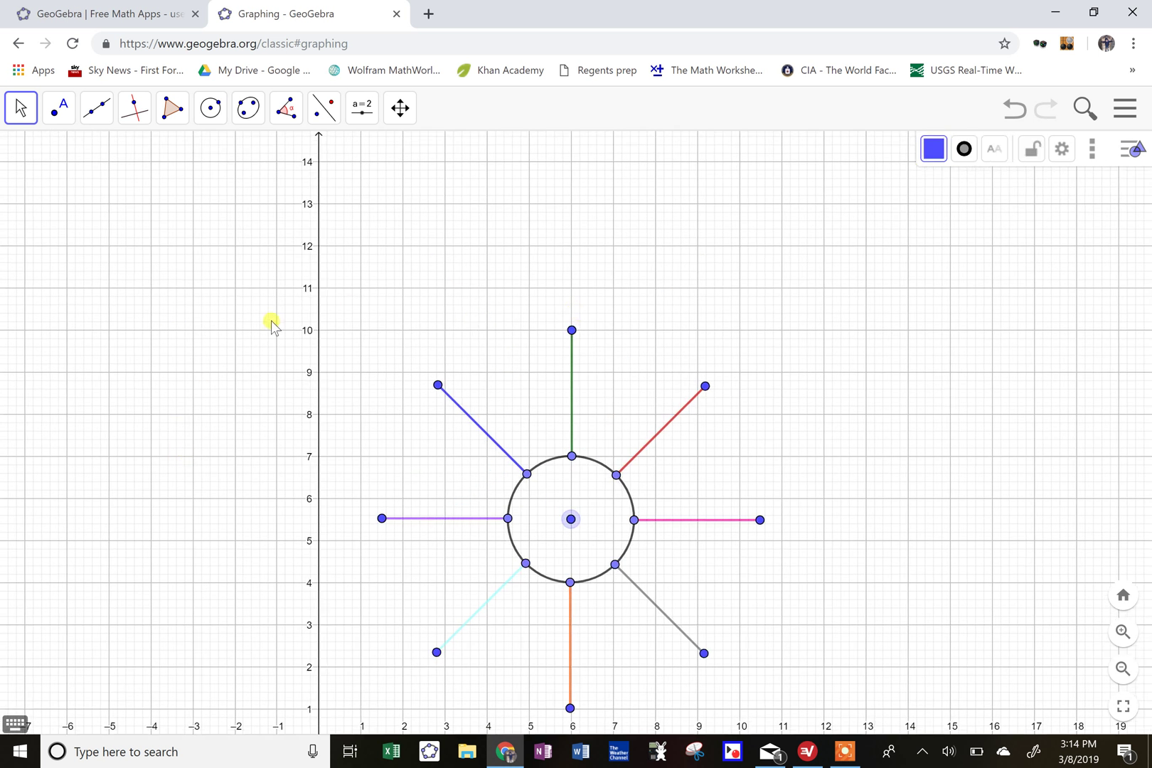
left_click_drag(237, 324, 240, 327)
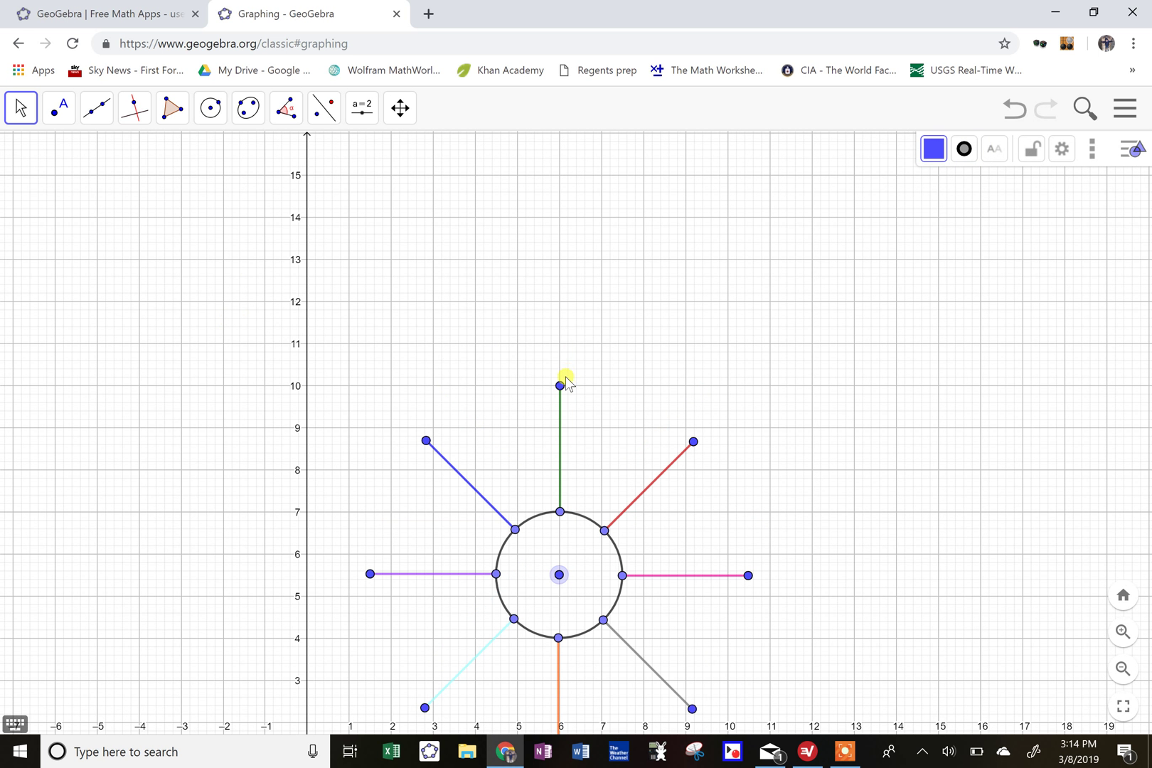
left_click_drag(559, 386, 562, 181)
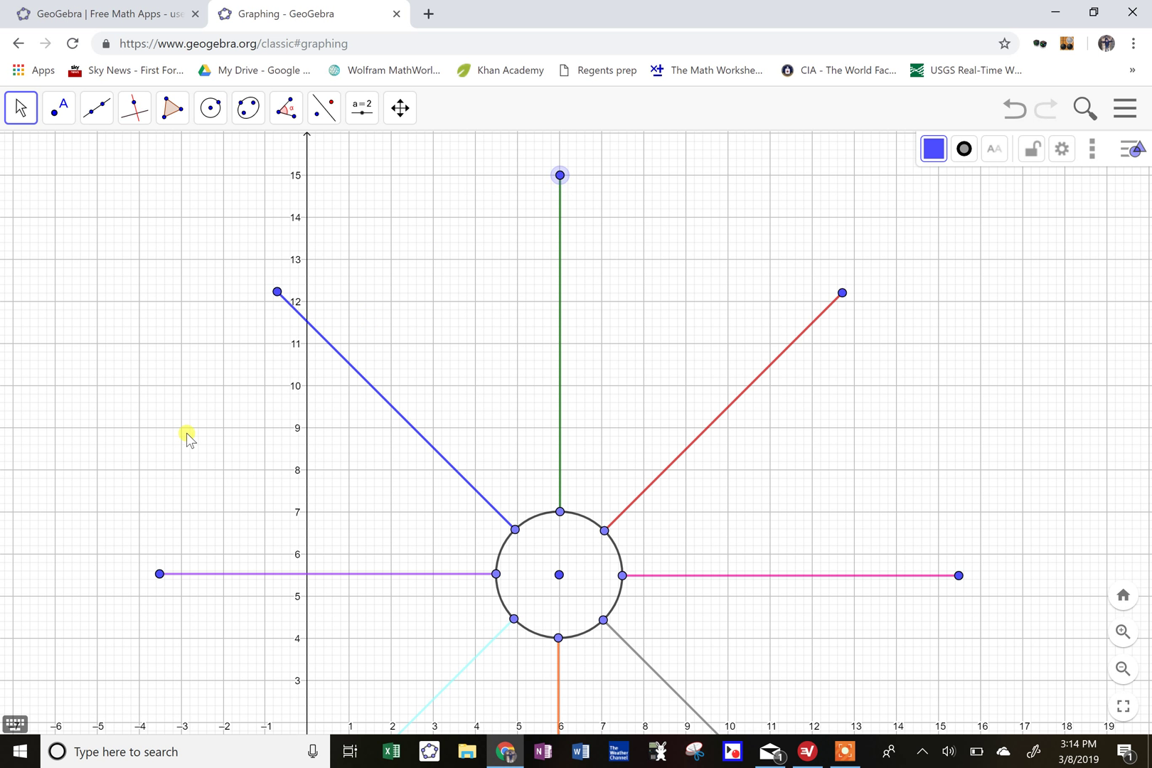
Step: Move the circle's center point straight up to about (6, 8)
left_click_drag(178, 436, 172, 206)
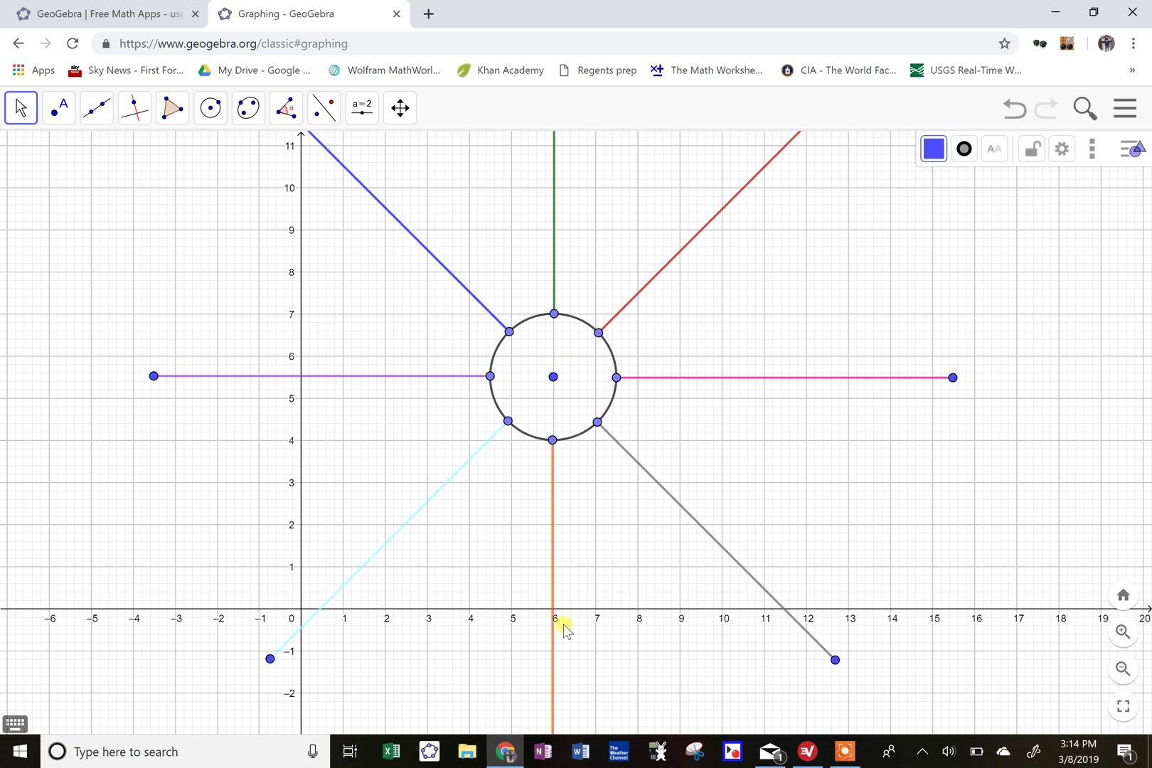
left_click_drag(618, 473, 615, 469)
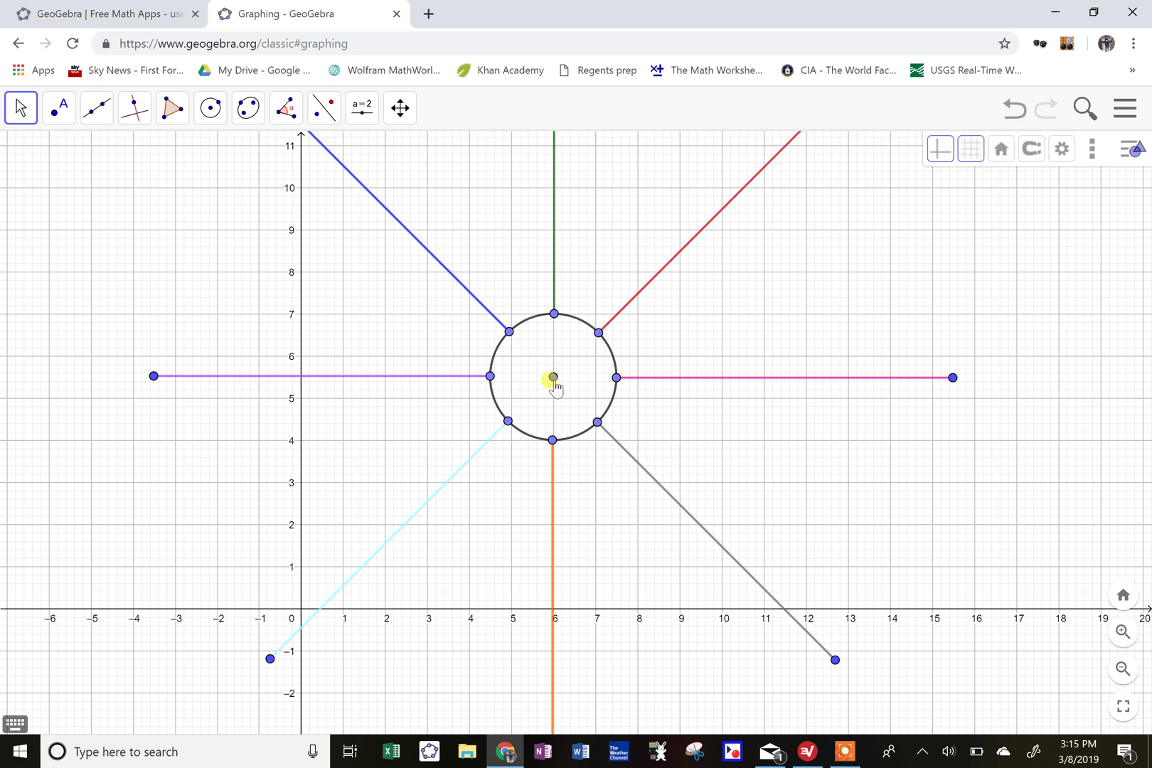
left_click_drag(554, 378, 554, 272)
left_click_drag(823, 359, 735, 595)
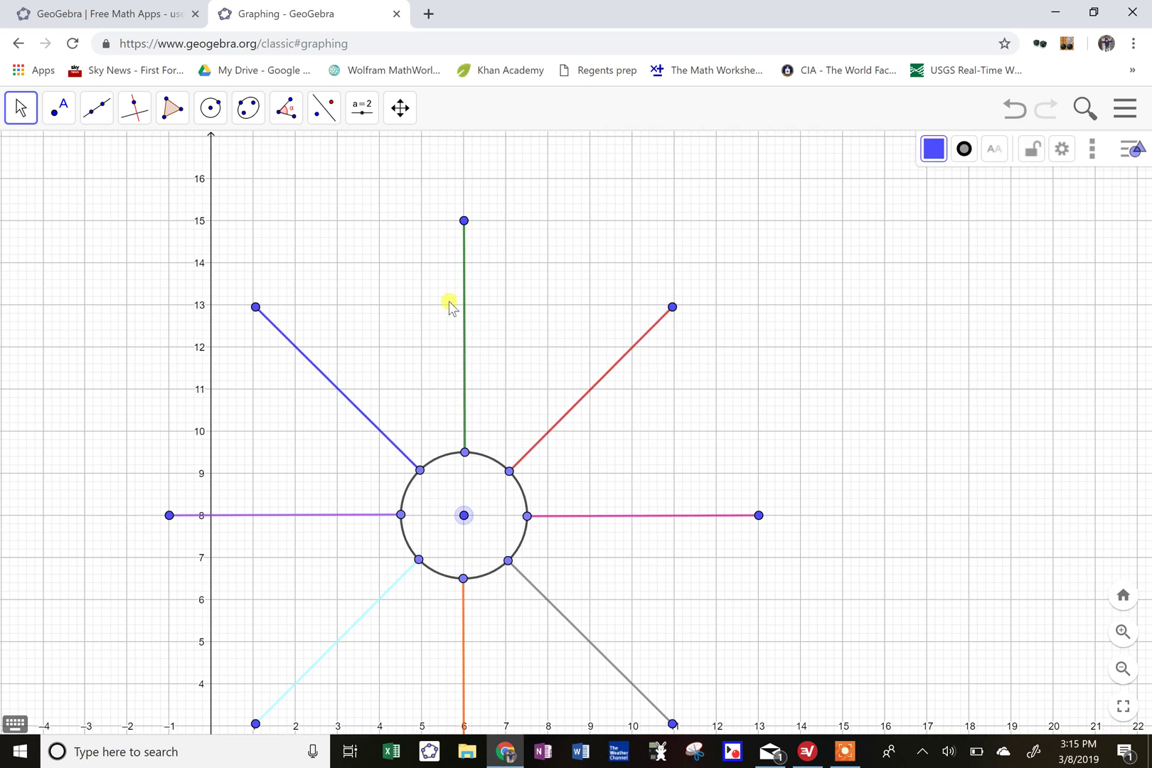
left_click_drag(621, 598, 618, 517)
left_click(755, 491)
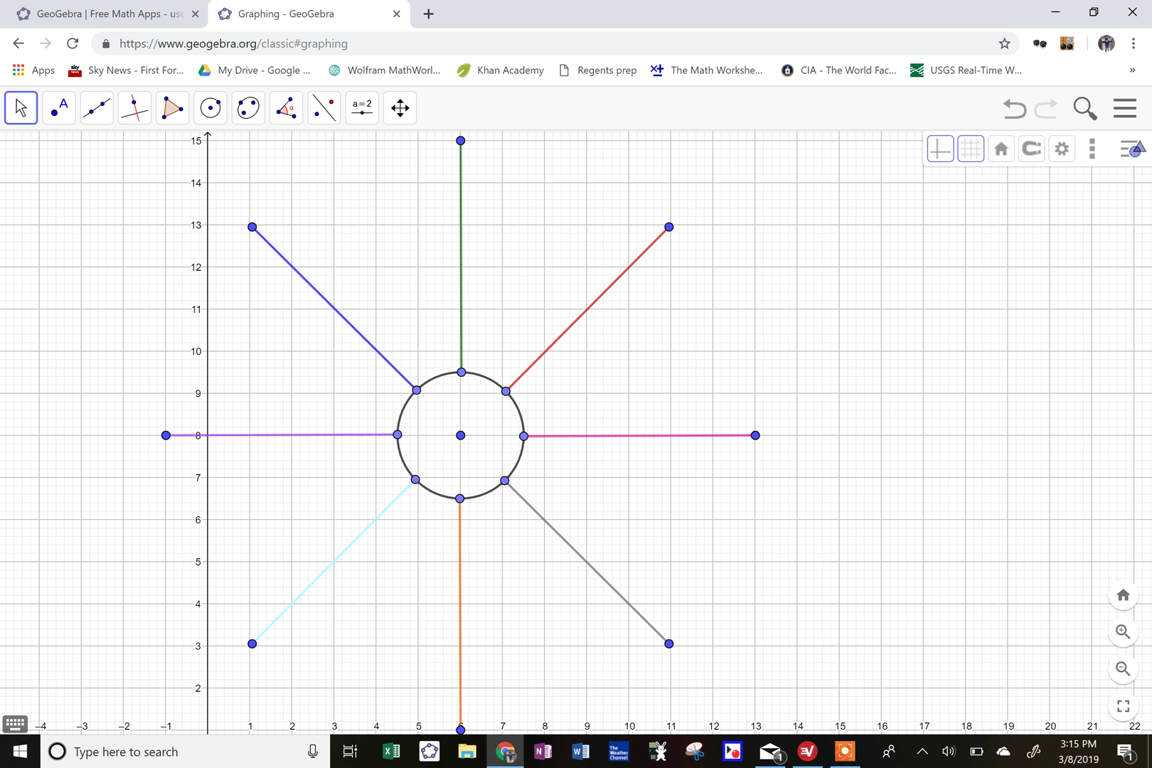
Step: Draw a tall black bracket and a handwritten label beside it with the Pen tool, in the empty area west of the wheel
scroll(878, 497, "down", 4)
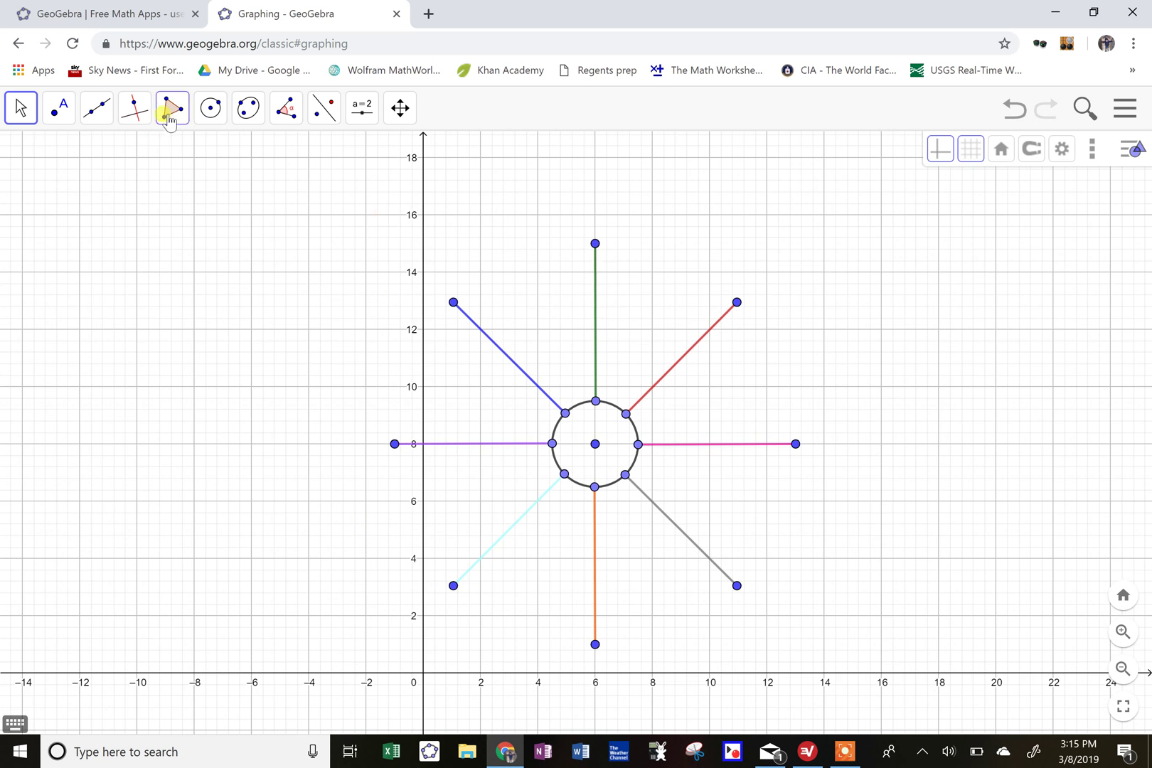
left_click(20, 108)
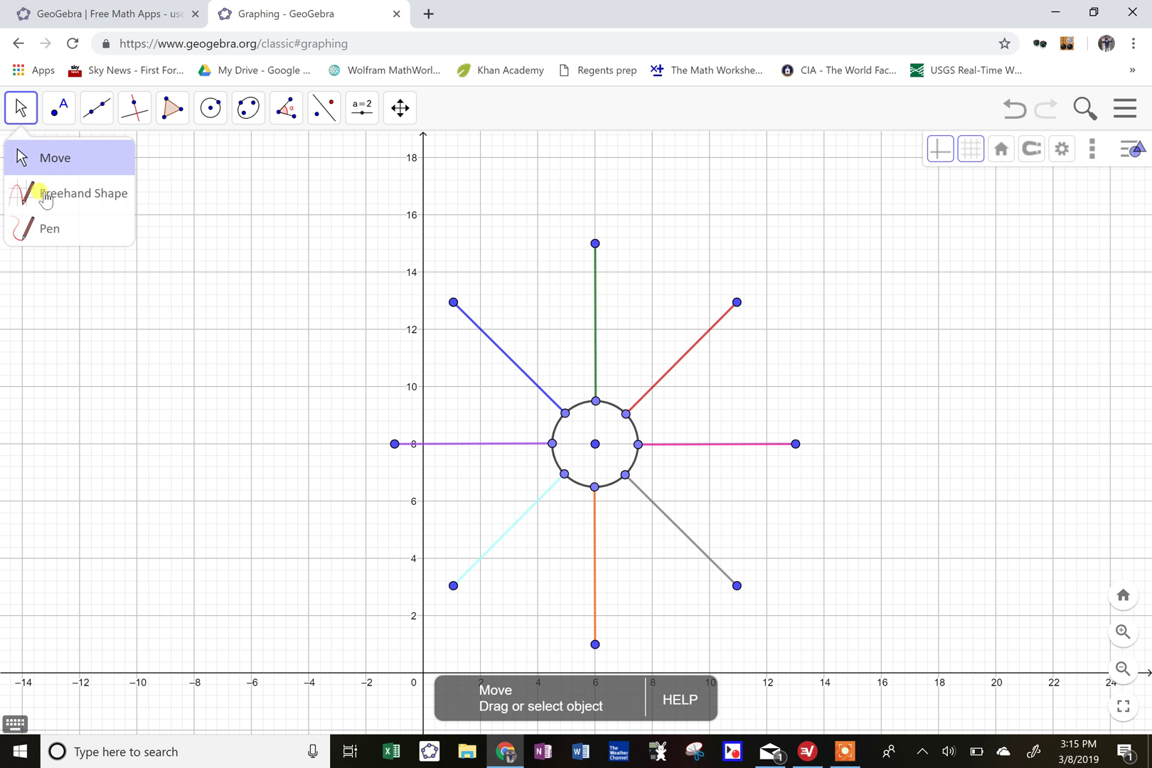
left_click(39, 227)
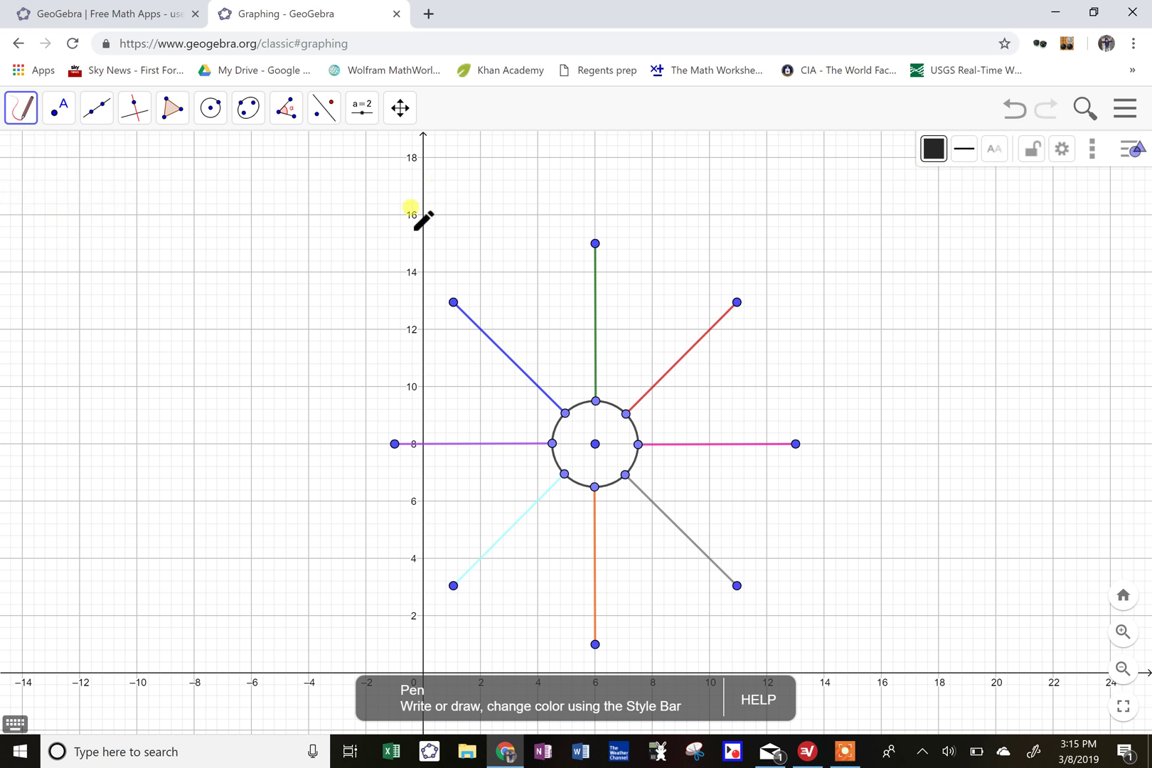
mouse_move(377, 239)
left_mouse_down()
mouse_move(299, 298)
mouse_move(328, 453)
mouse_move(320, 665)
mouse_move(352, 674)
left_mouse_up()
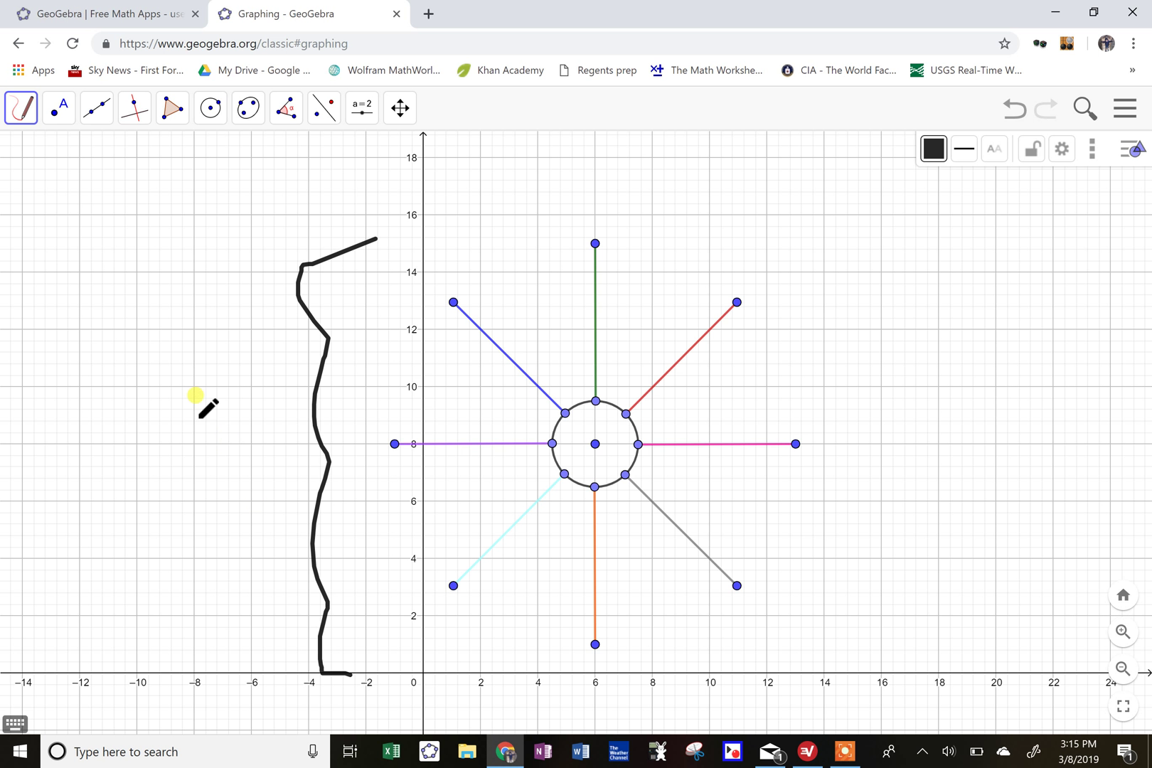
mouse_move(163, 431)
left_mouse_down()
mouse_move(165, 460)
mouse_move(202, 425)
mouse_move(183, 438)
mouse_move(187, 413)
left_mouse_up()
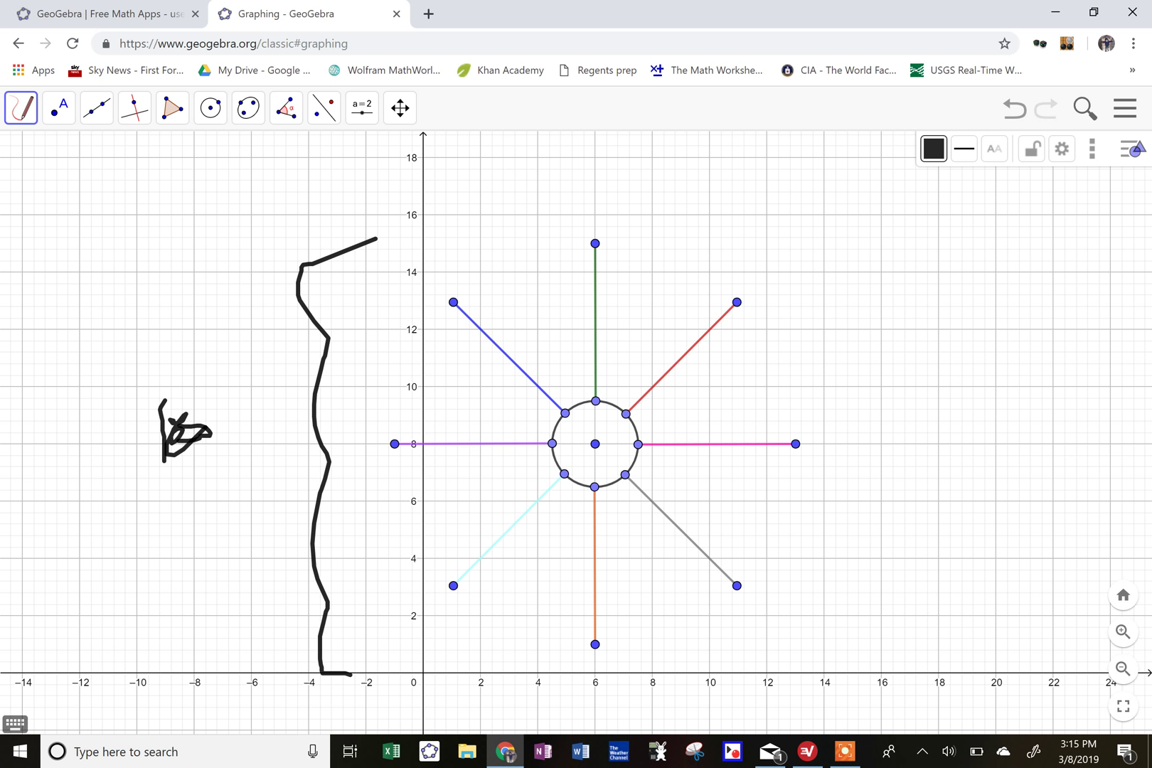
mouse_move(374, 238)
left_mouse_down()
mouse_move(297, 306)
mouse_move(273, 346)
left_mouse_up()
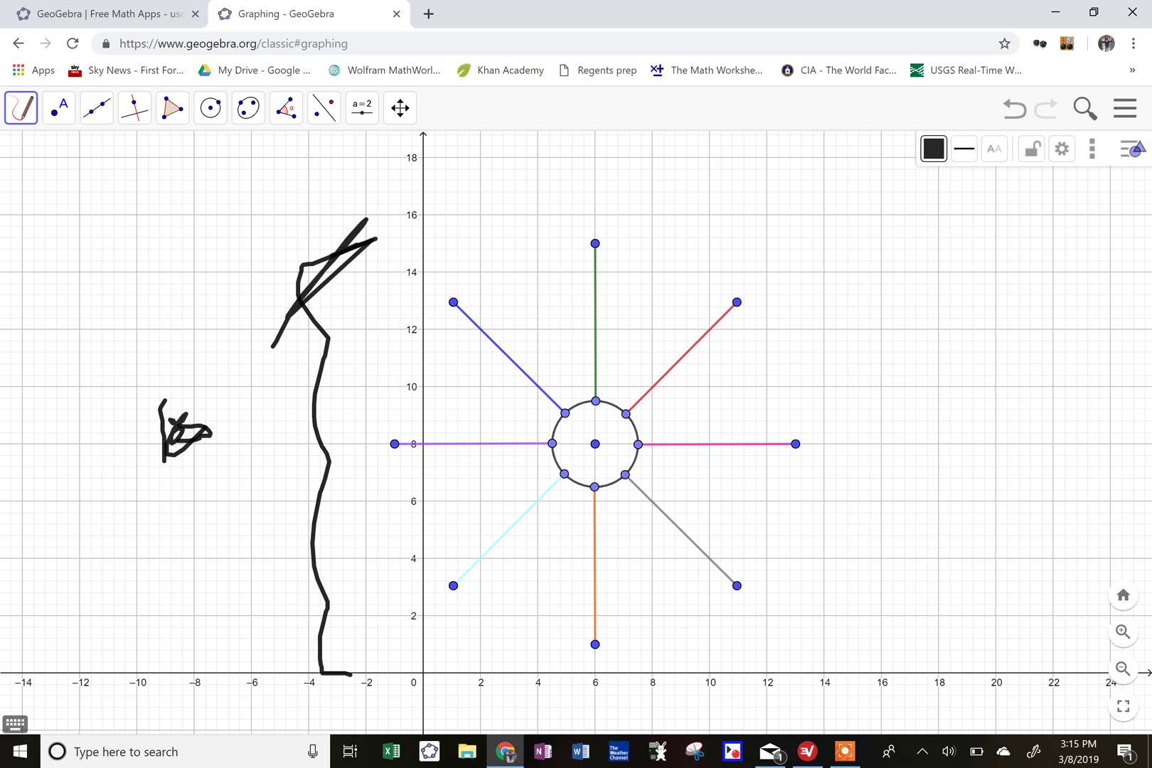
Step: Delete all the pen strokes of the bracket and its handwritten label with the Move tool active
left_click(21, 107)
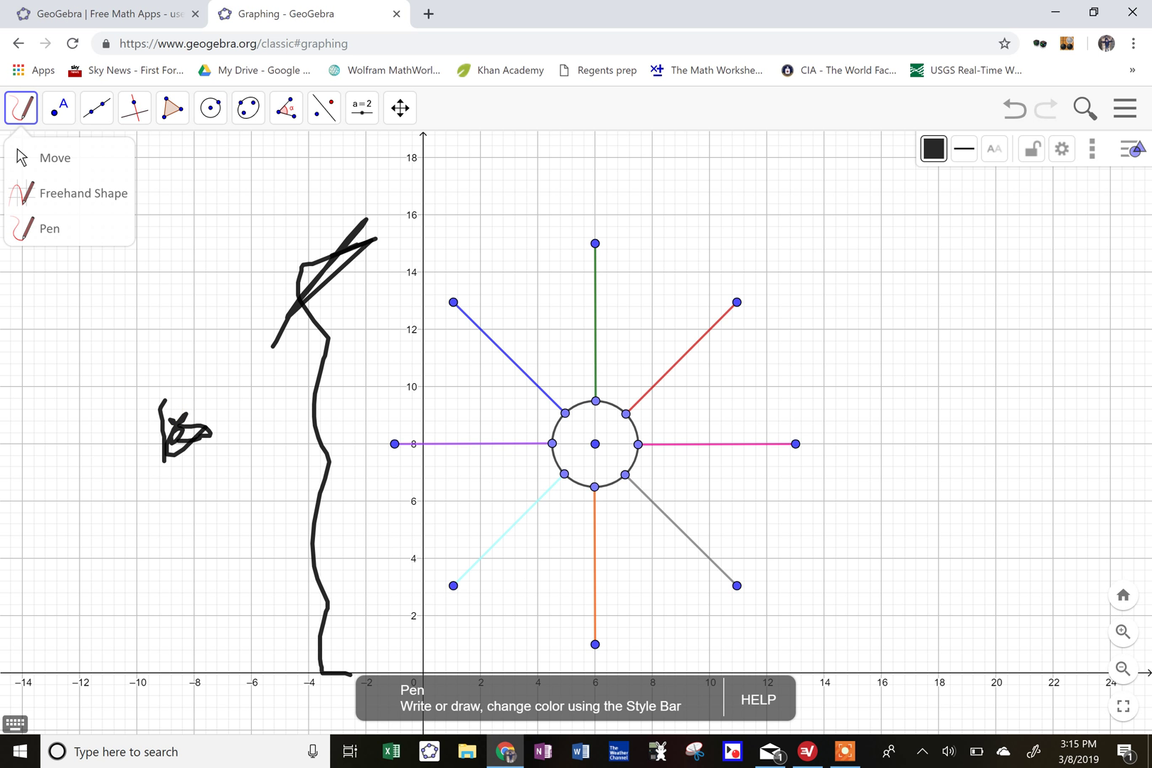
left_click(25, 156)
mouse_move(817, 249)
left_mouse_down()
mouse_move(786, 649)
mouse_move(821, 275)
left_mouse_up()
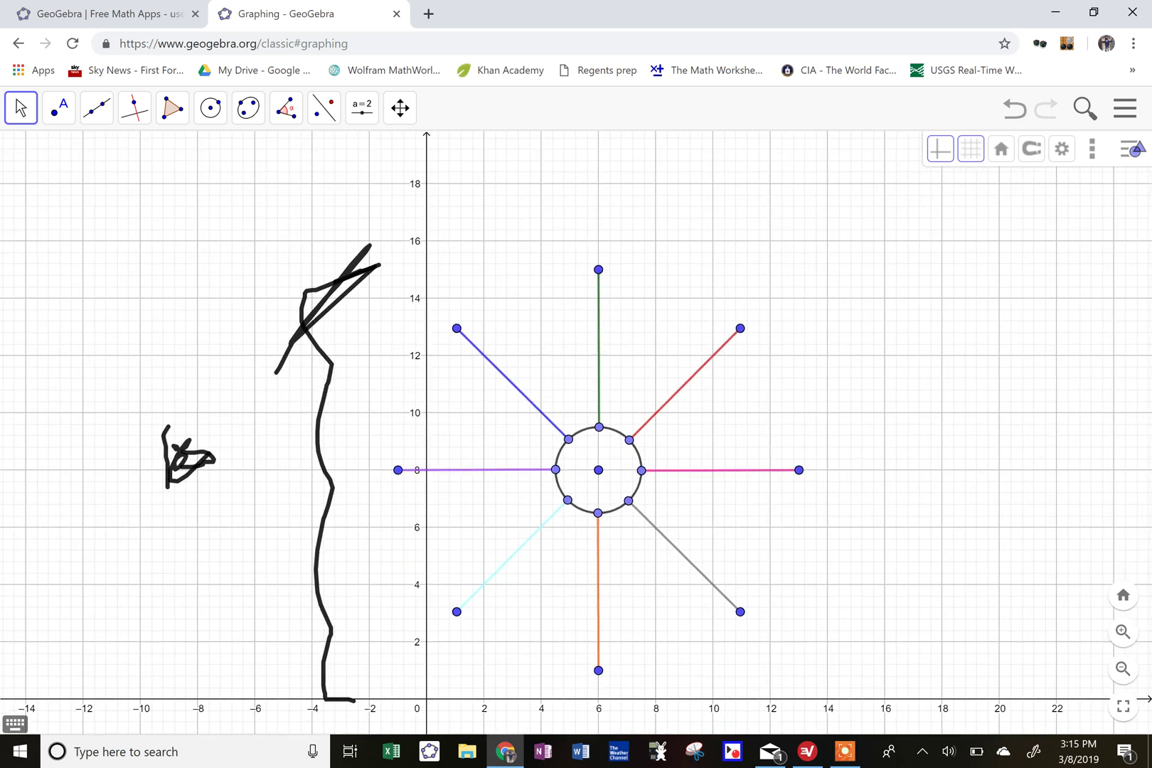
left_click(330, 296)
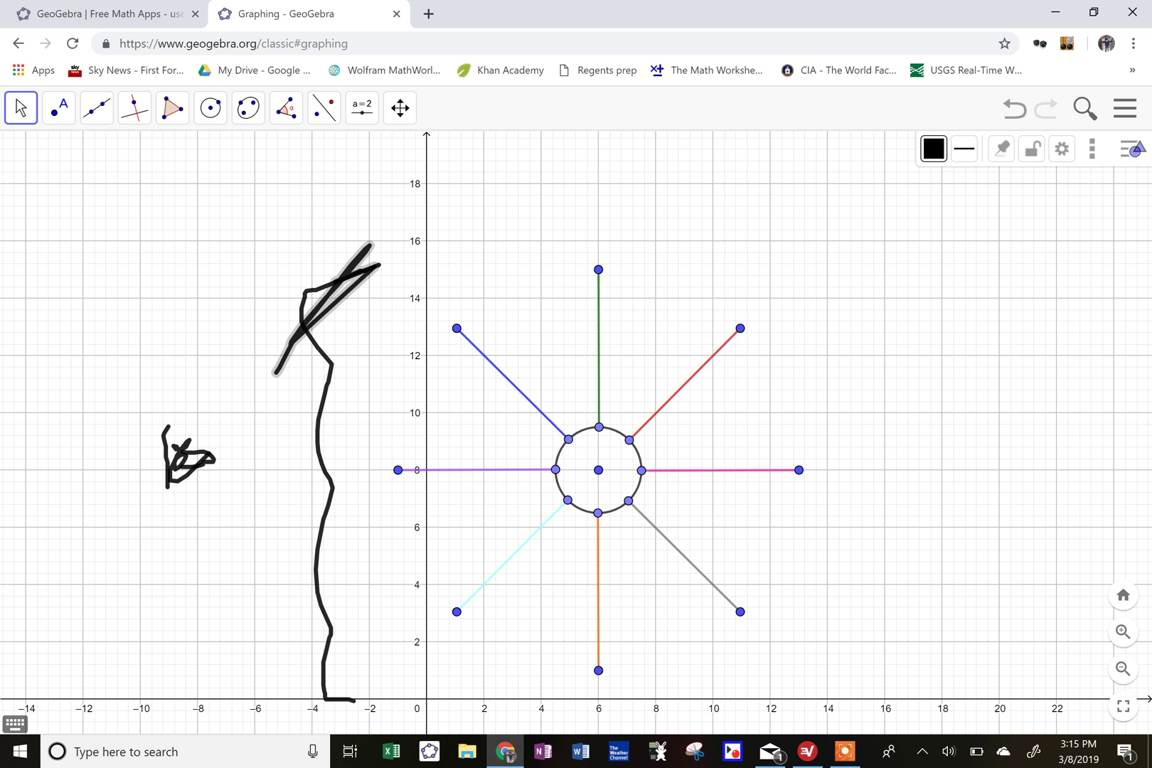
key("Delete")
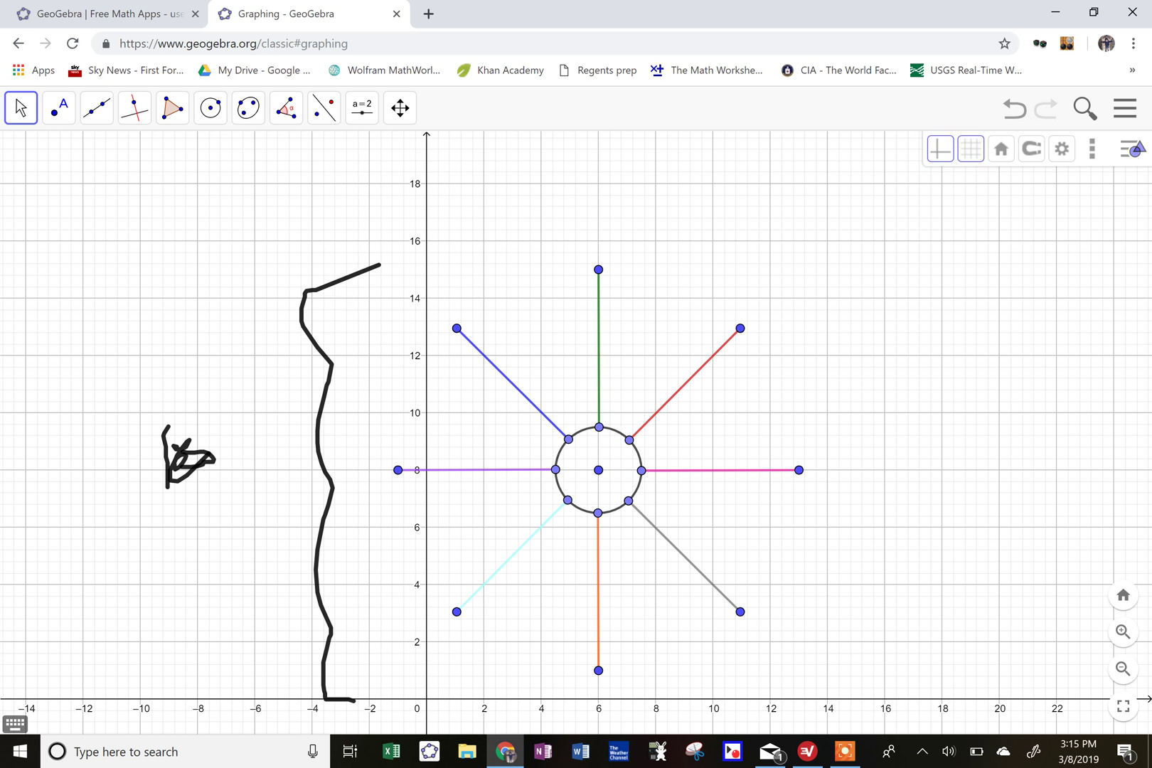
left_click_drag(318, 432, 312, 431)
key("Delete")
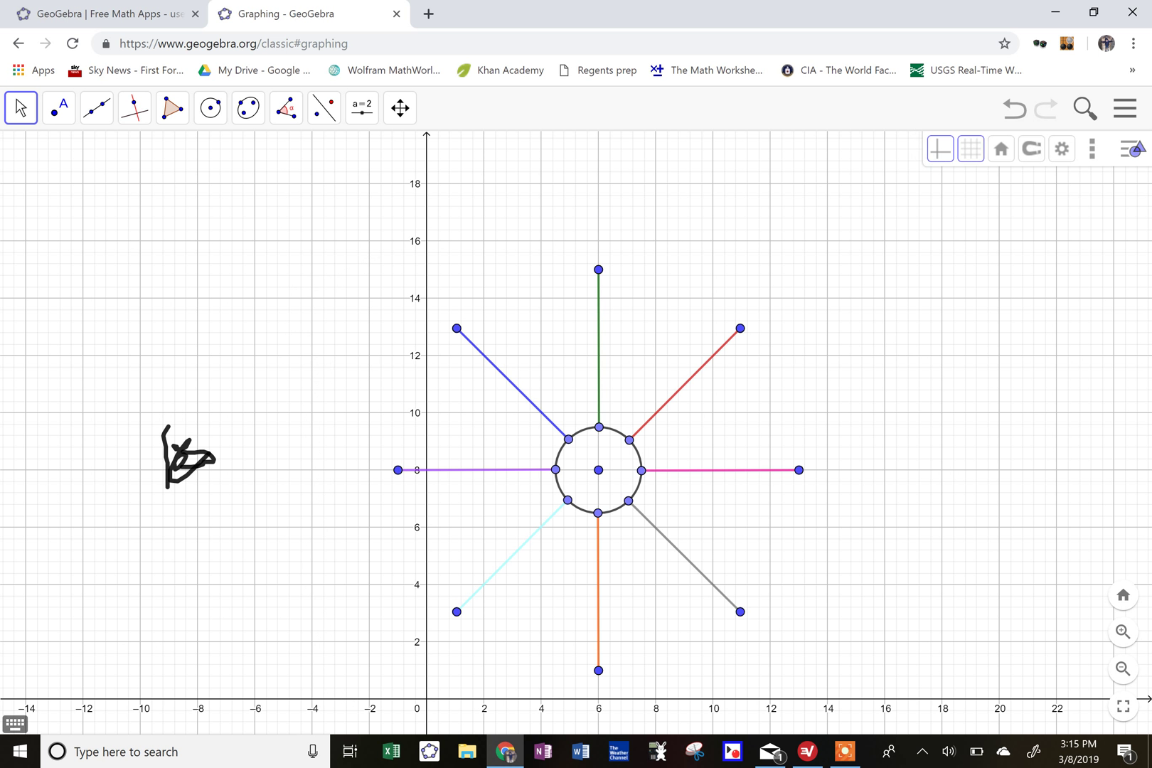
left_click(189, 460)
key("Delete")
left_click(202, 465)
key("Delete")
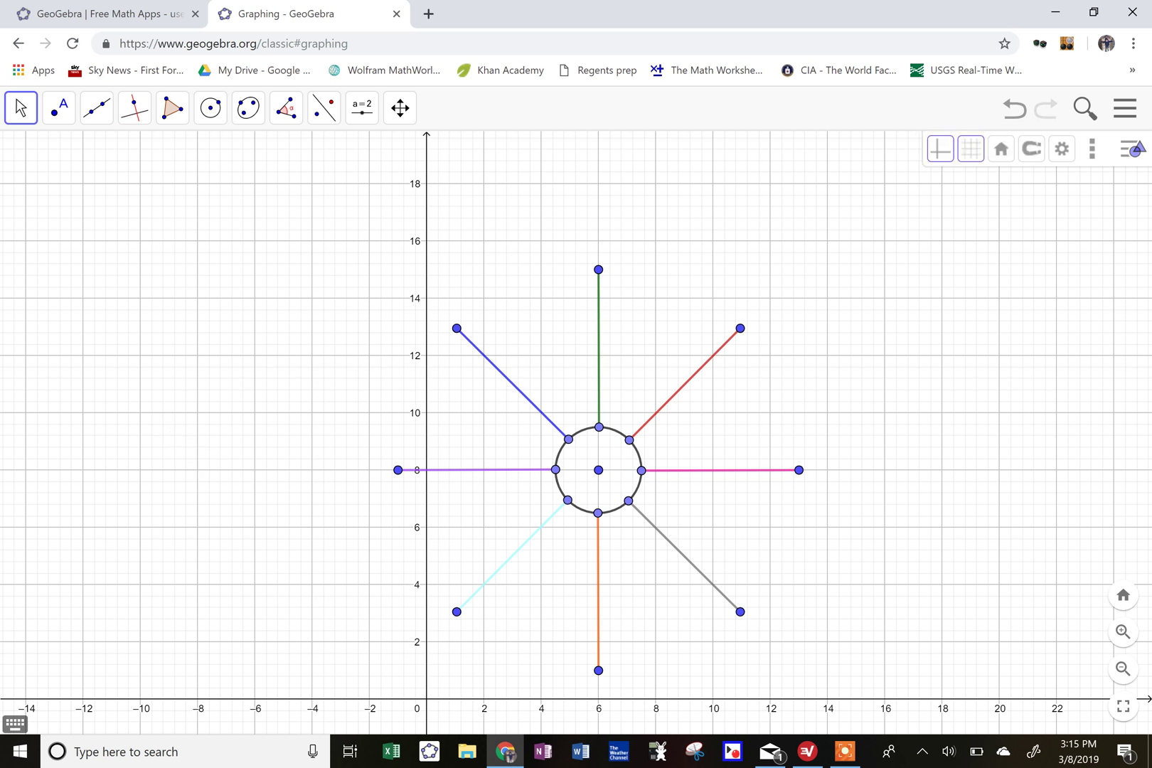
Step: Draw a tall bracket between the y-axis and x = -4 with the Pen tool, and write "150 ft" beside it
left_click(21, 108)
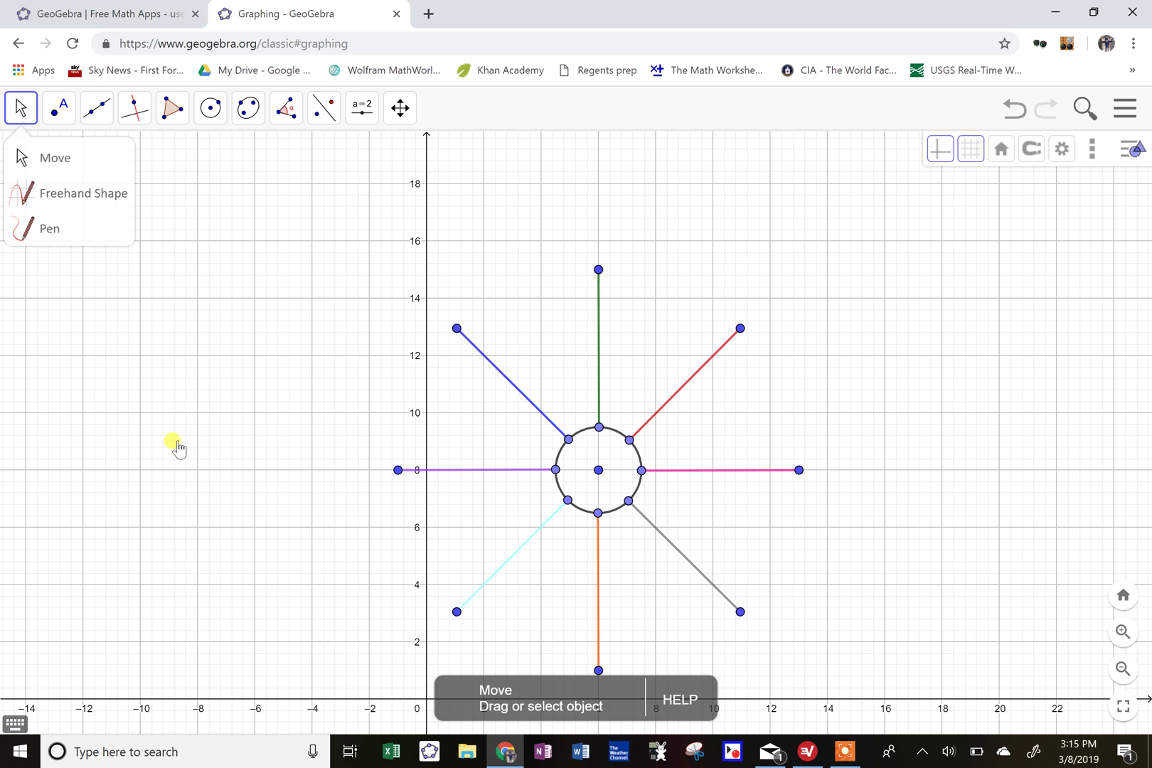
left_click(49, 229)
left_click_drag(378, 259, 386, 261)
mouse_move(338, 258)
left_mouse_down()
mouse_move(317, 687)
mouse_move(342, 688)
left_mouse_up()
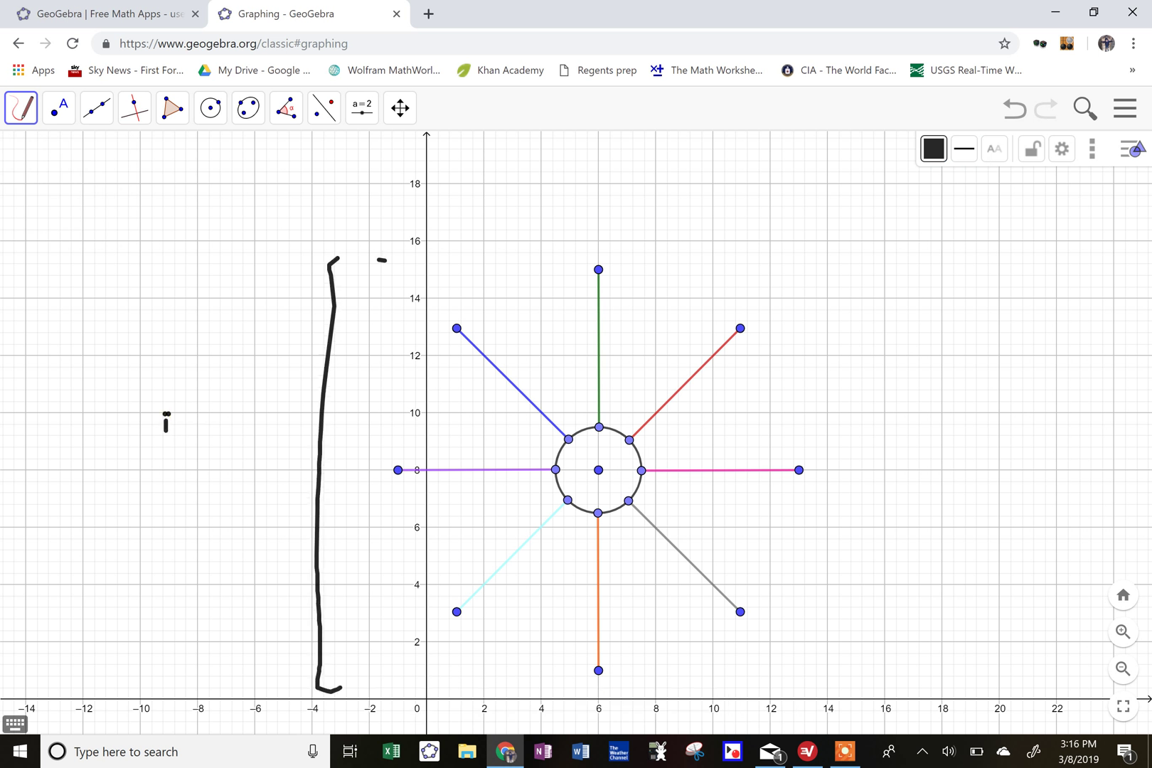
left_click_drag(187, 424, 191, 448)
left_click_drag(179, 505, 198, 502)
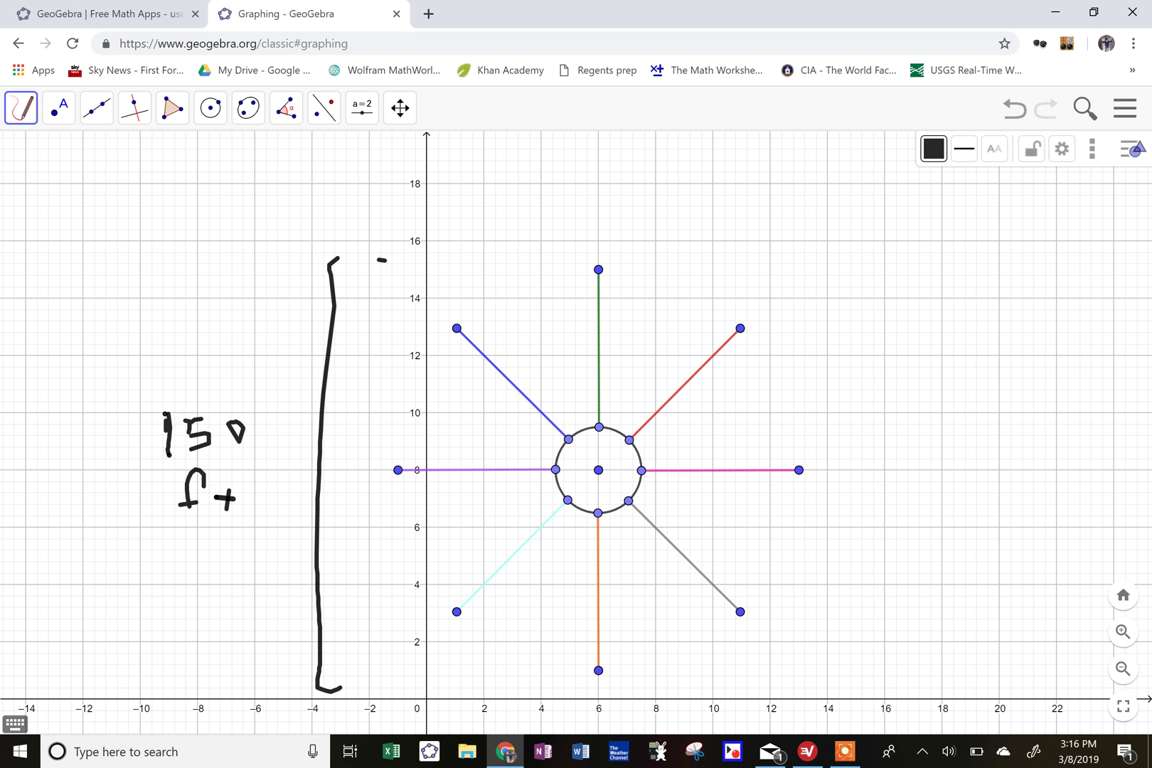
key("ctrl+z")
Step: Write 10 by hand at the gap below the orange spoke, and draw the circle's vertical diameter with a handwritten label
mouse_move(613, 675)
left_mouse_down()
mouse_move(616, 698)
mouse_move(662, 688)
left_mouse_up()
left_click_drag(598, 478, 598, 510)
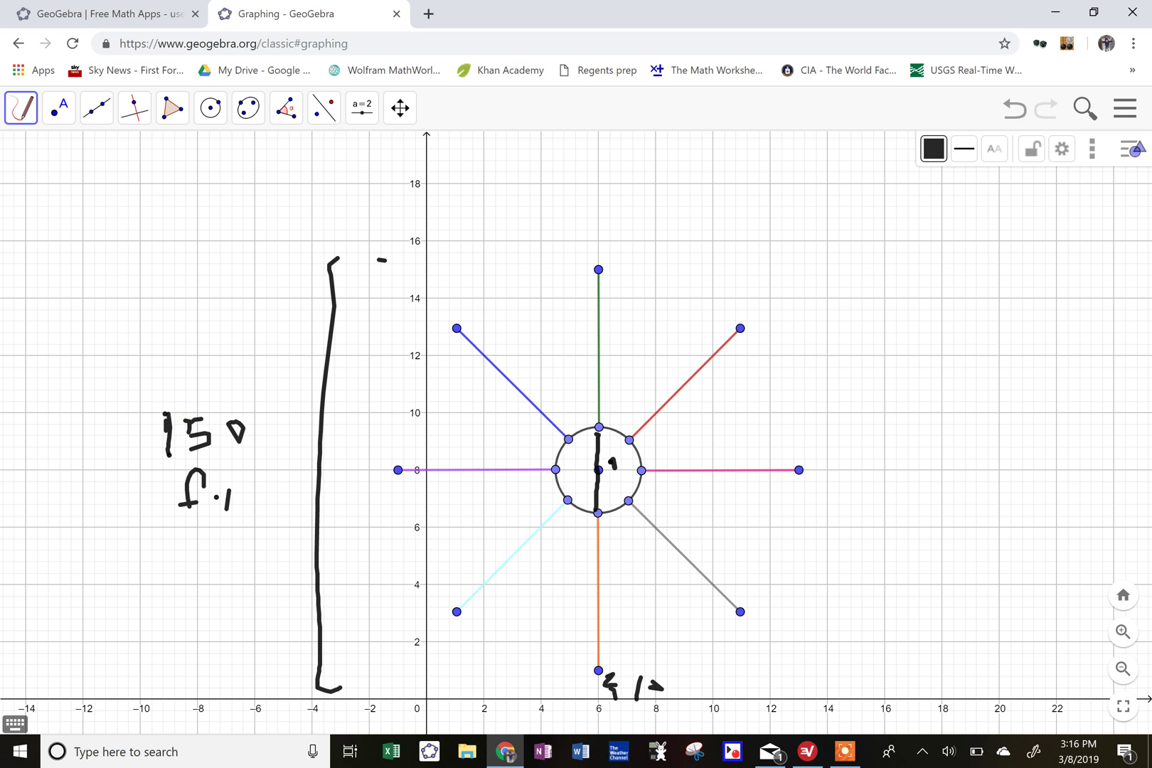
left_click_drag(629, 468, 176, 440)
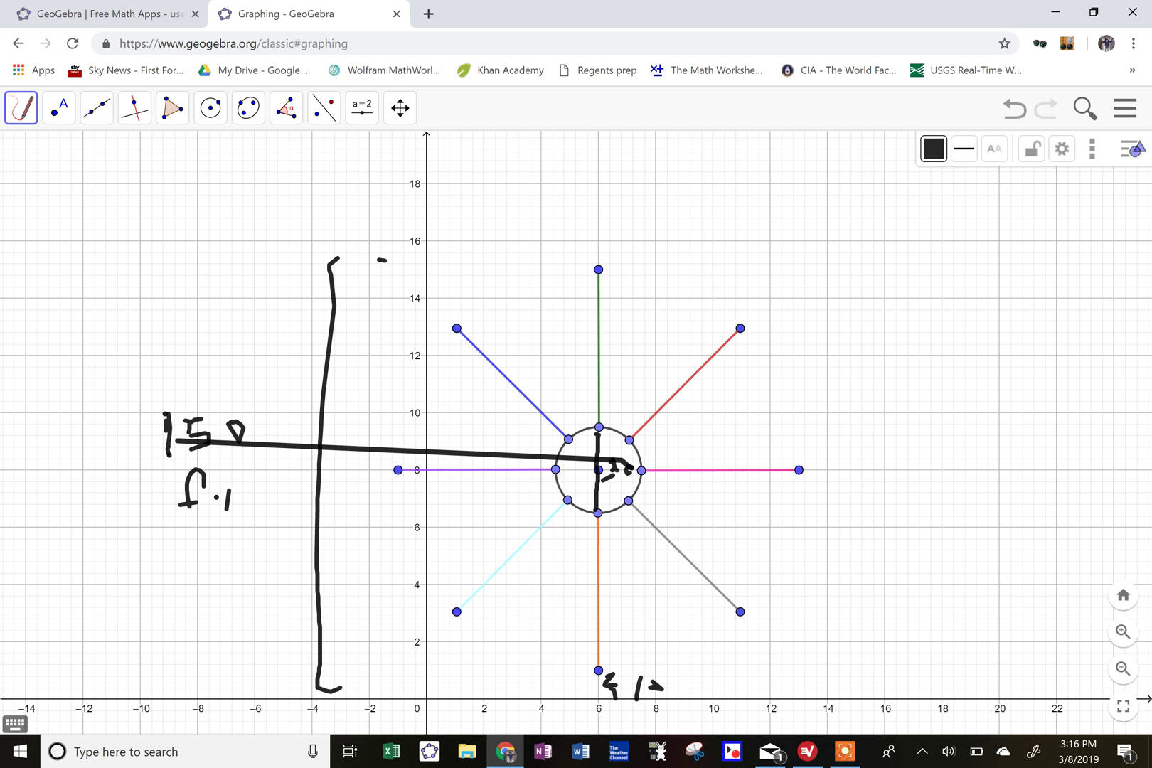
key("ctrl+z")
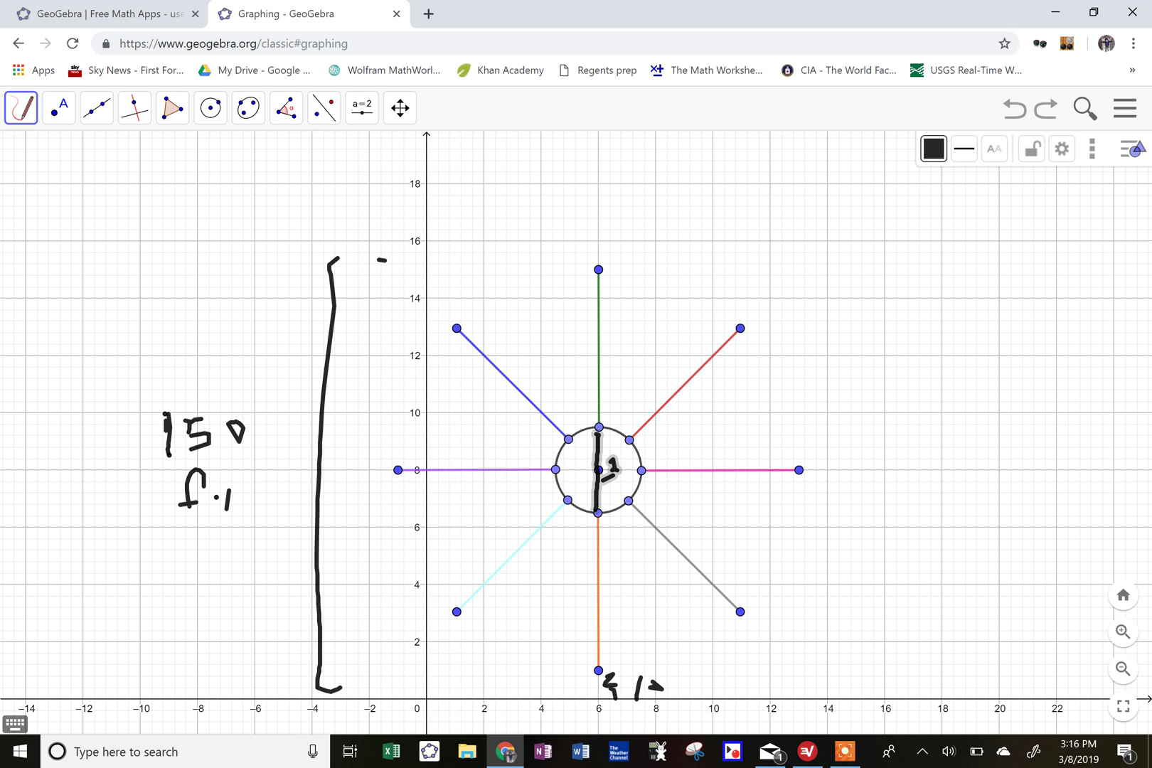
left_click(630, 459)
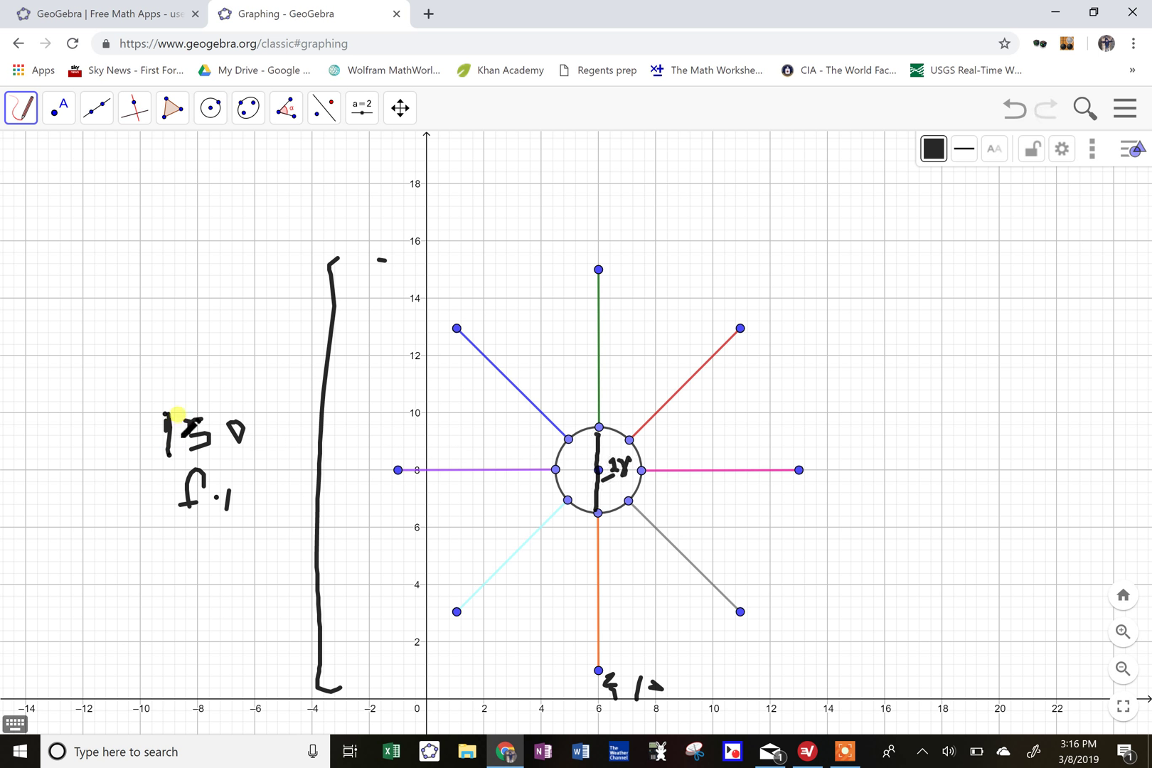
Step: Write an x by hand beside the green spoke and another beside the orange spoke
mouse_move(618, 343)
left_mouse_down()
mouse_move(634, 368)
mouse_move(614, 361)
left_mouse_up()
left_click_drag(628, 581, 635, 609)
left_click_drag(624, 595, 645, 584)
Step: Write the equation X+30+X+10=150 by hand above the wheel's upper-right area
left_click_drag(751, 250, 726, 279)
left_click_drag(787, 246, 788, 280)
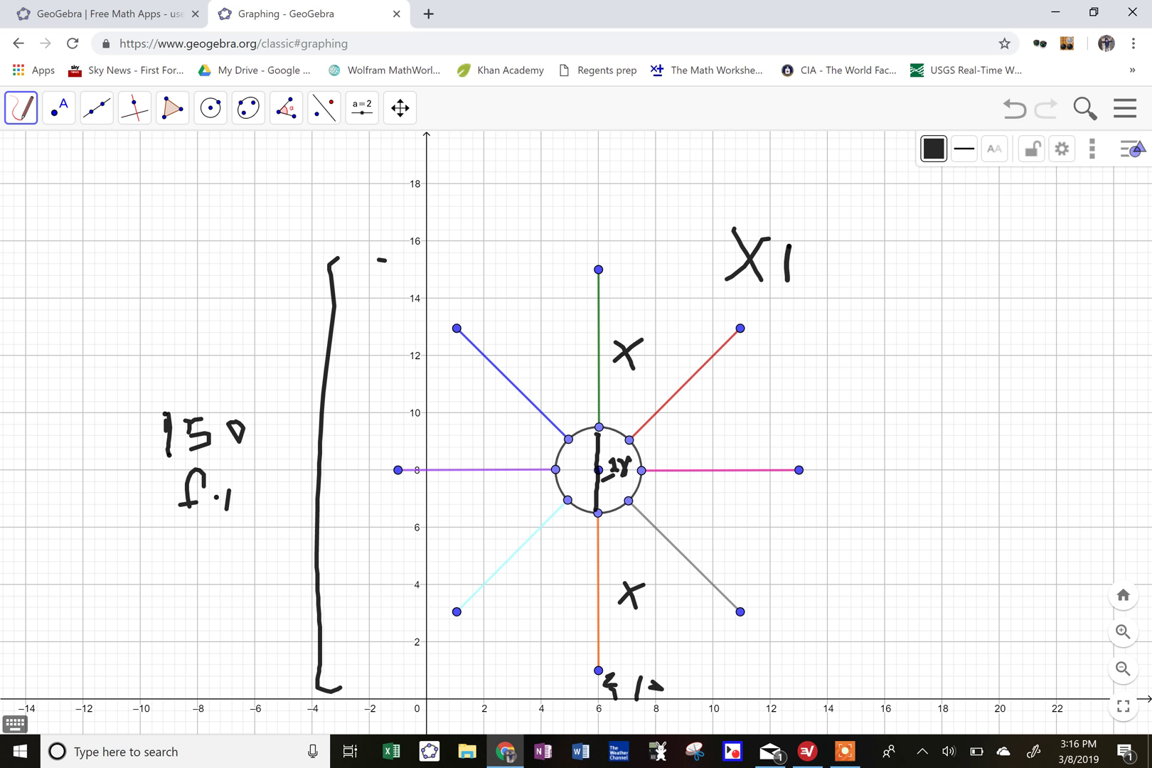
left_click_drag(872, 247, 863, 250)
left_click_drag(182, 419, 201, 438)
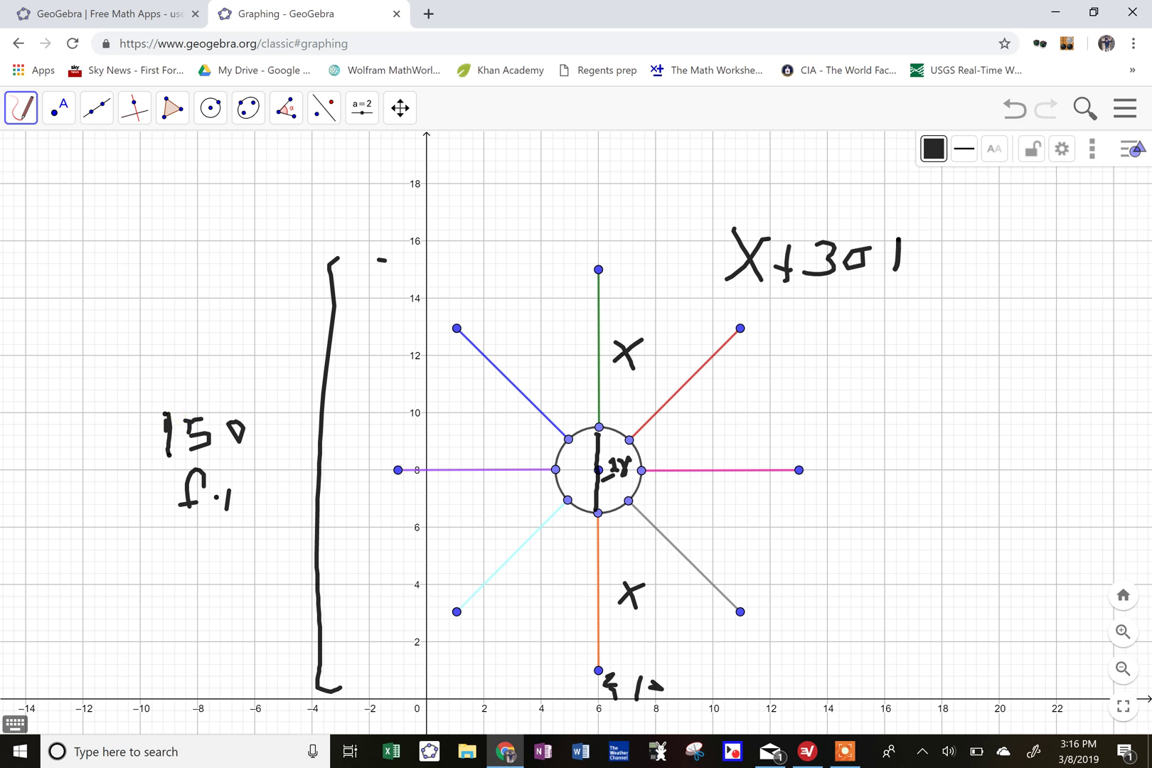
left_click(881, 259)
mouse_move(919, 243)
left_mouse_down()
mouse_move(946, 270)
mouse_move(932, 256)
left_mouse_up()
left_click_drag(1005, 237, 1002, 263)
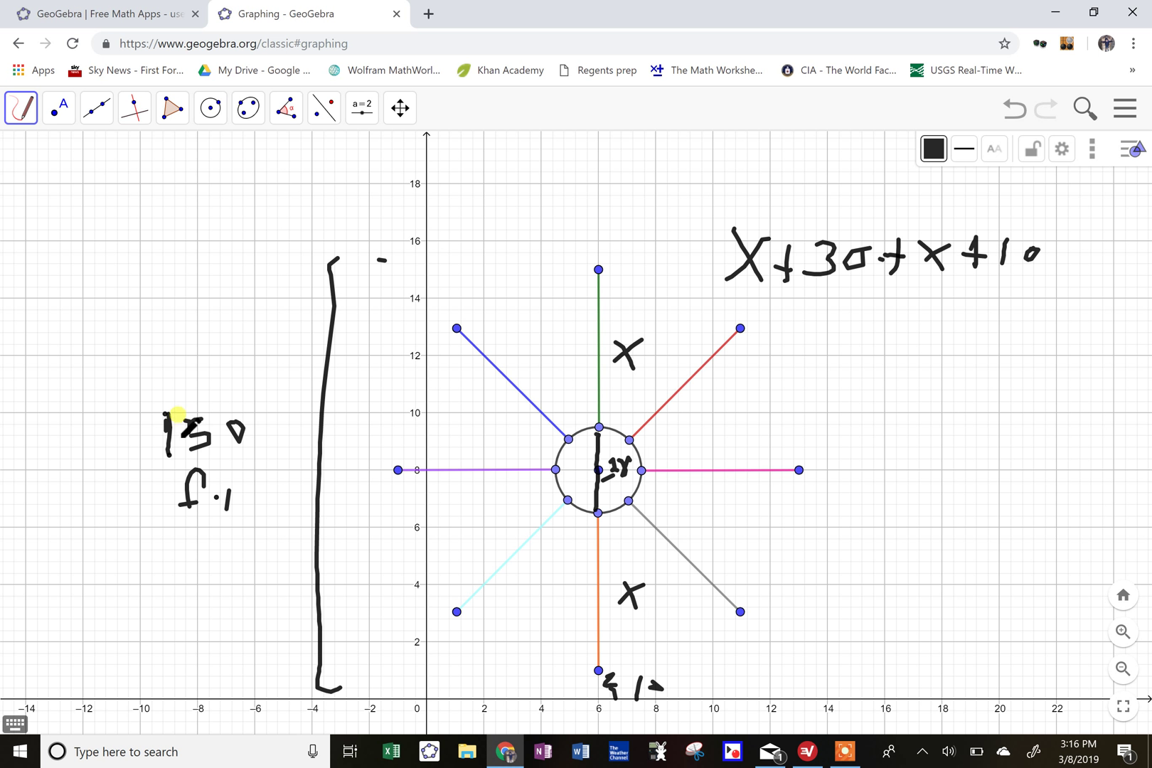
left_click_drag(1052, 246, 1116, 246)
left_click_drag(1122, 249, 1124, 270)
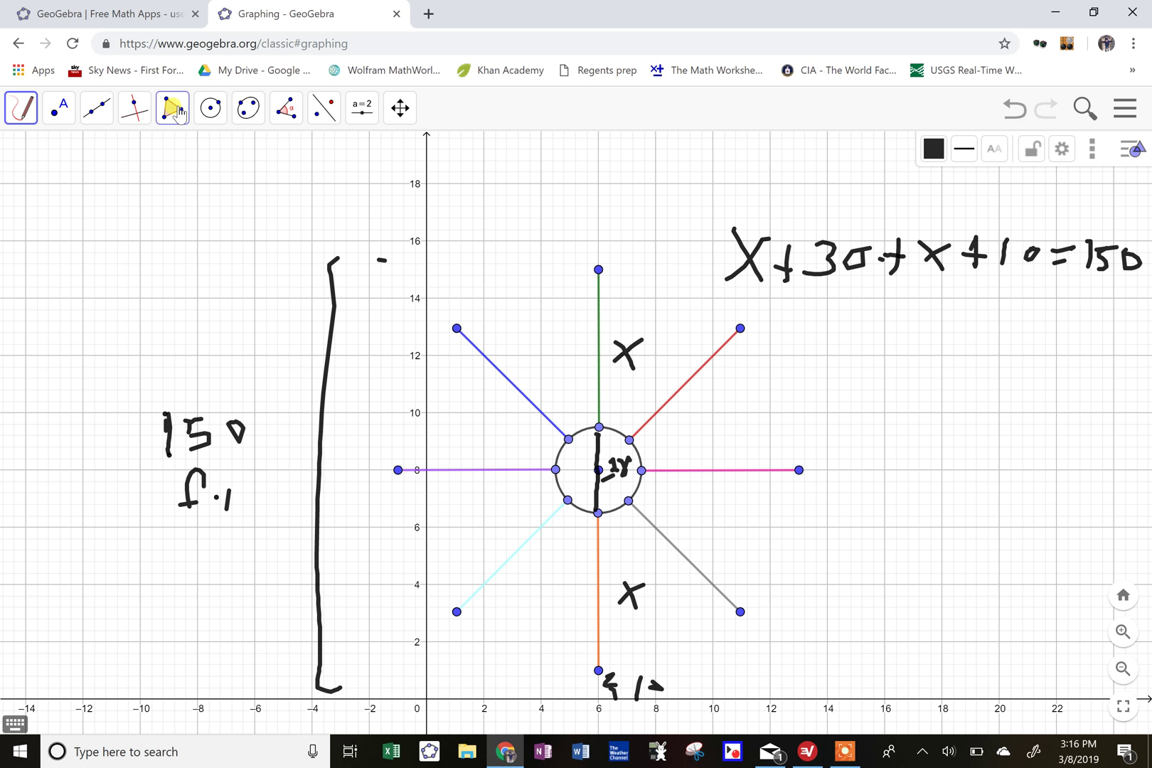
Step: Switch back to the Move tool and shift the view so the wheel and the whole handwritten equation fit in it
left_click(21, 108)
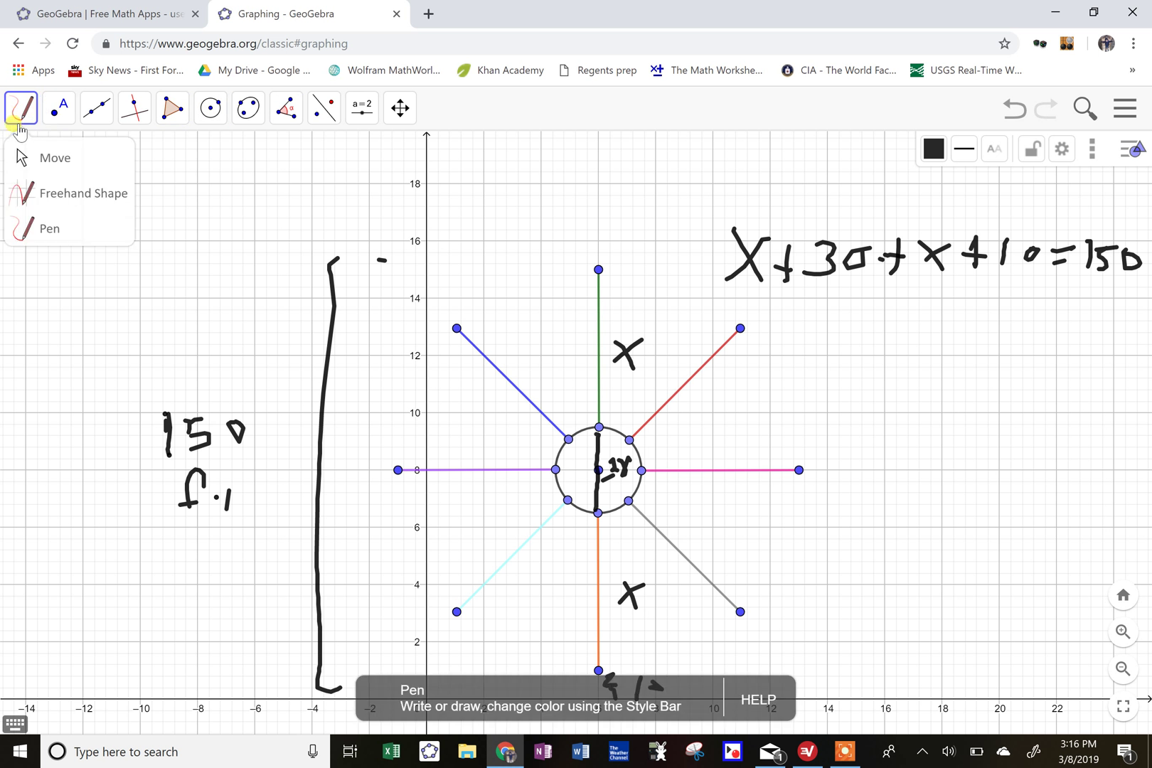
left_click(42, 165)
mouse_move(142, 161)
left_mouse_down()
mouse_move(250, 597)
mouse_move(379, 321)
mouse_move(123, 155)
left_mouse_up()
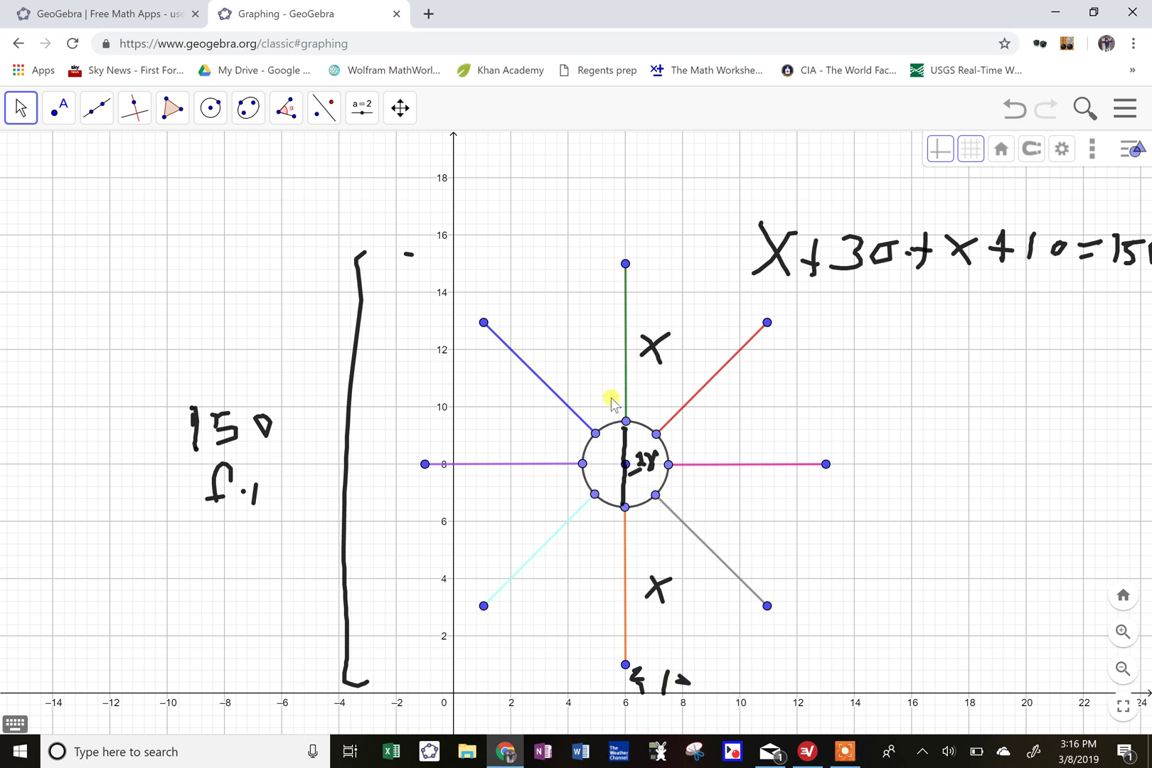
right_click(608, 429)
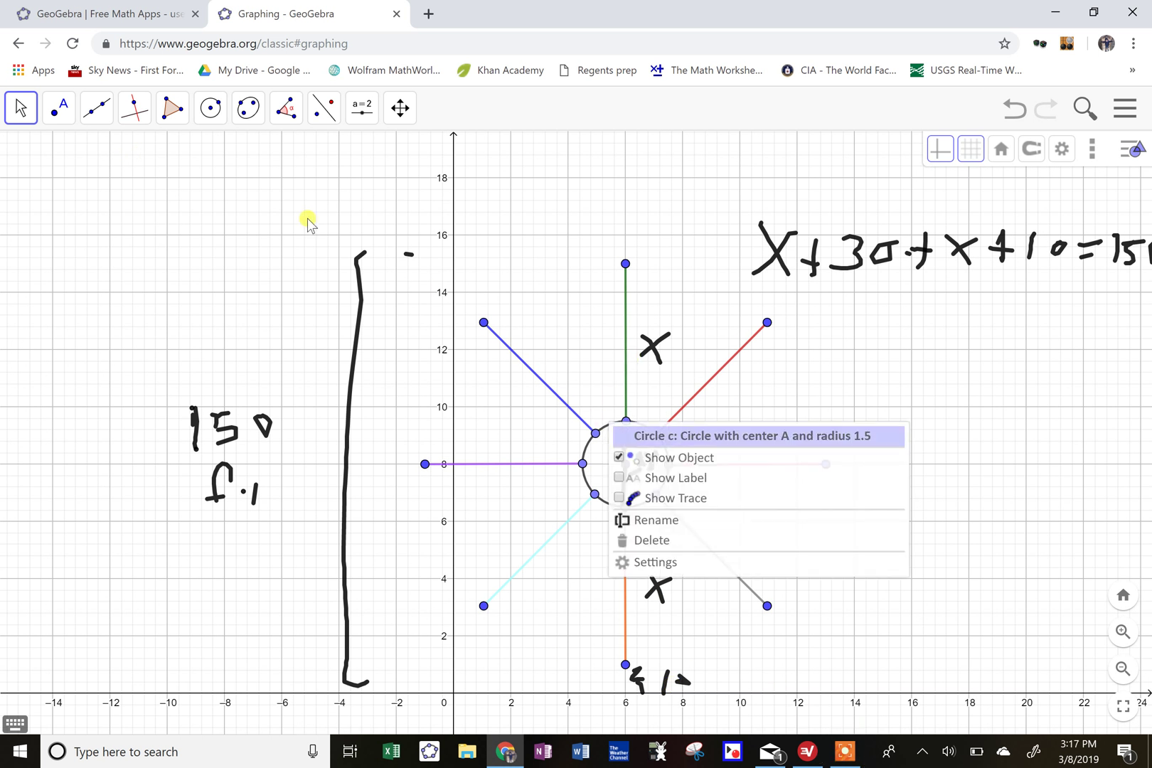
left_click(20, 107)
left_click(51, 160)
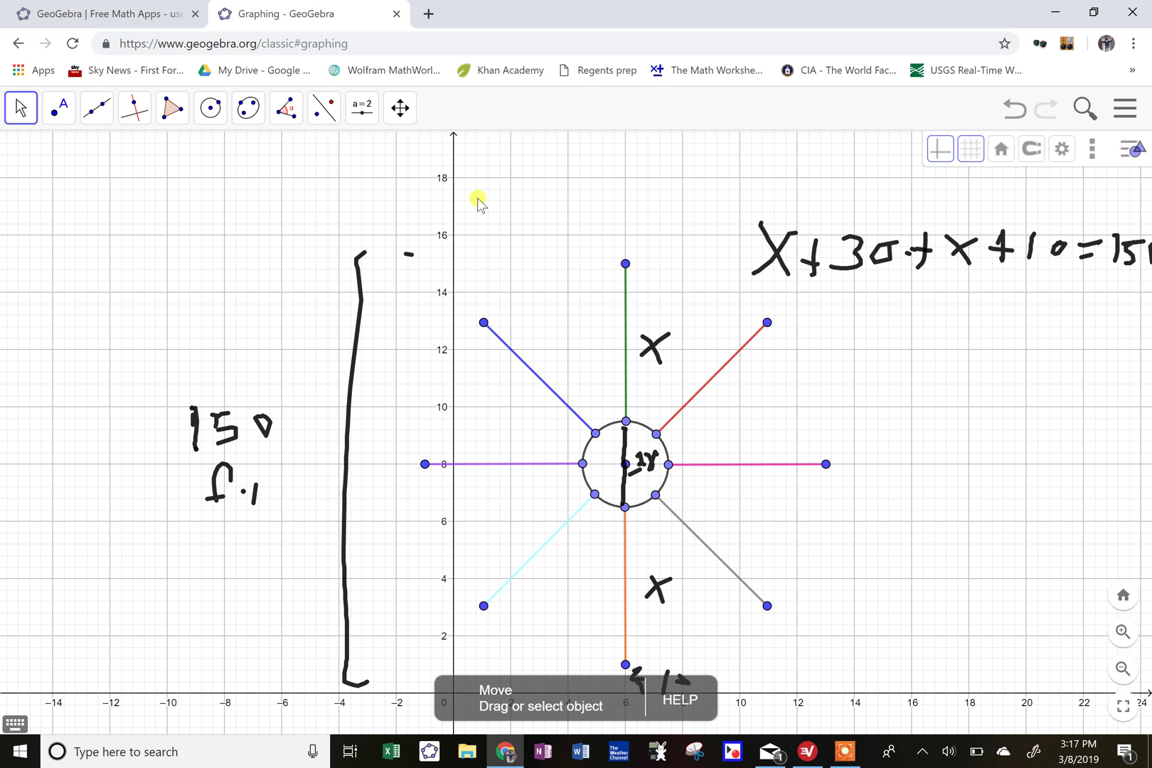
mouse_move(384, 246)
left_mouse_down()
mouse_move(400, 402)
mouse_move(448, 368)
mouse_move(431, 196)
mouse_move(473, 311)
mouse_move(401, 265)
left_mouse_up()
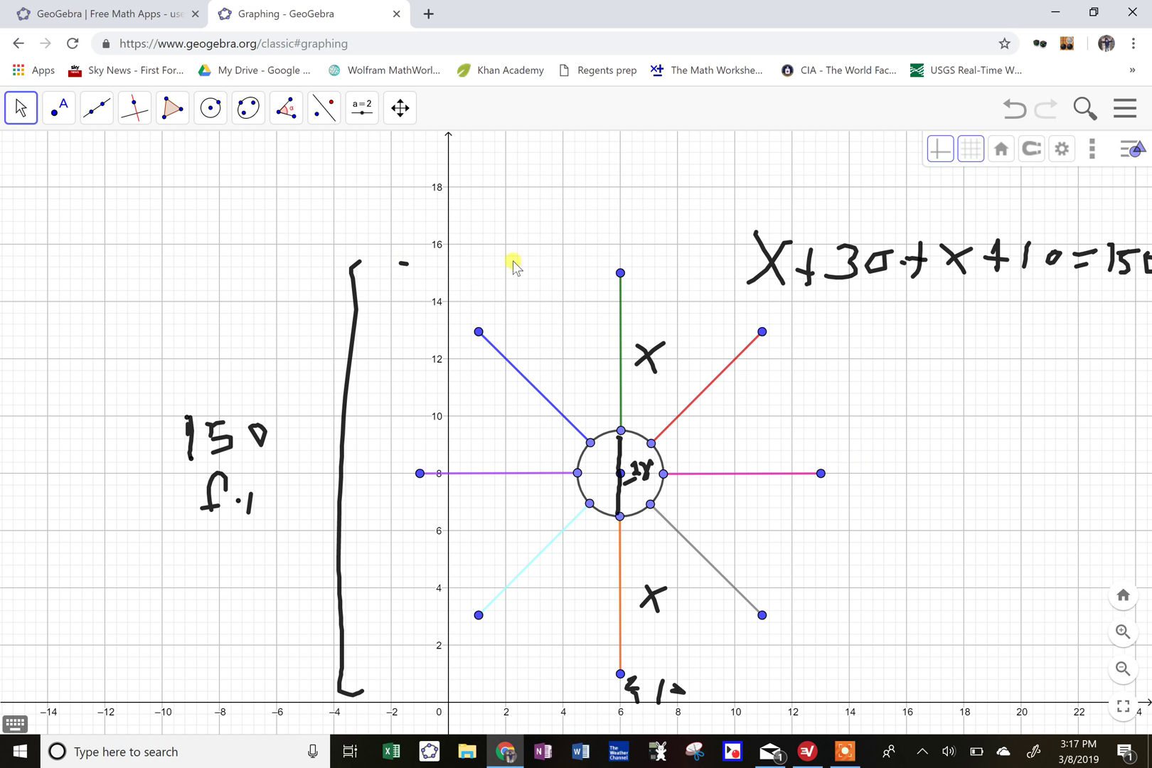
mouse_move(369, 261)
left_mouse_down()
mouse_move(399, 371)
mouse_move(368, 273)
left_mouse_up()
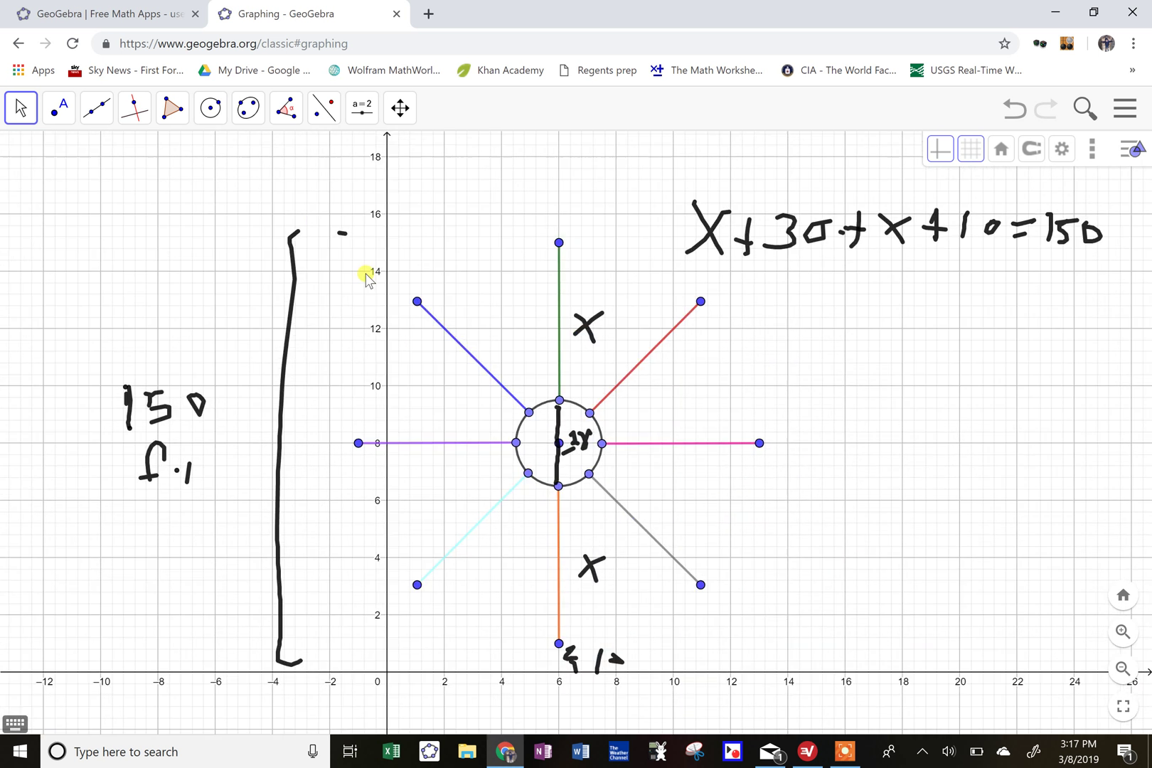
Step: Try to select the colored spokes together directly in the drawing
left_click(464, 356)
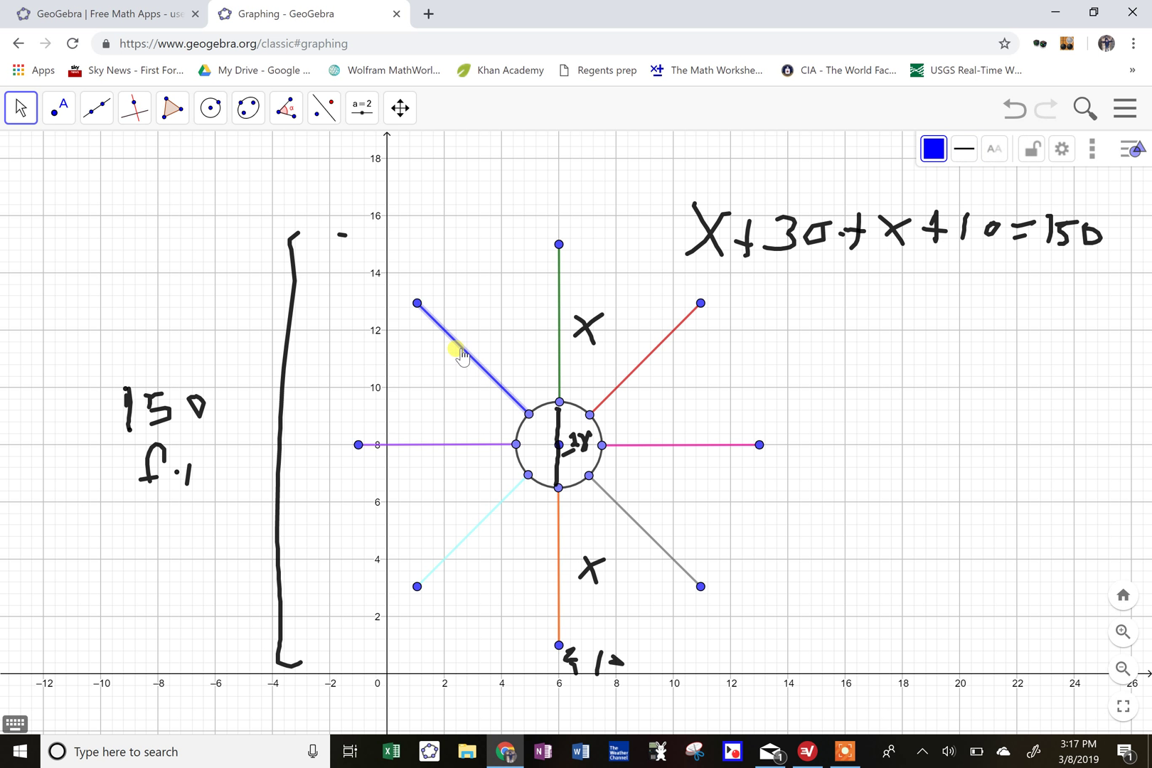
left_click(452, 445)
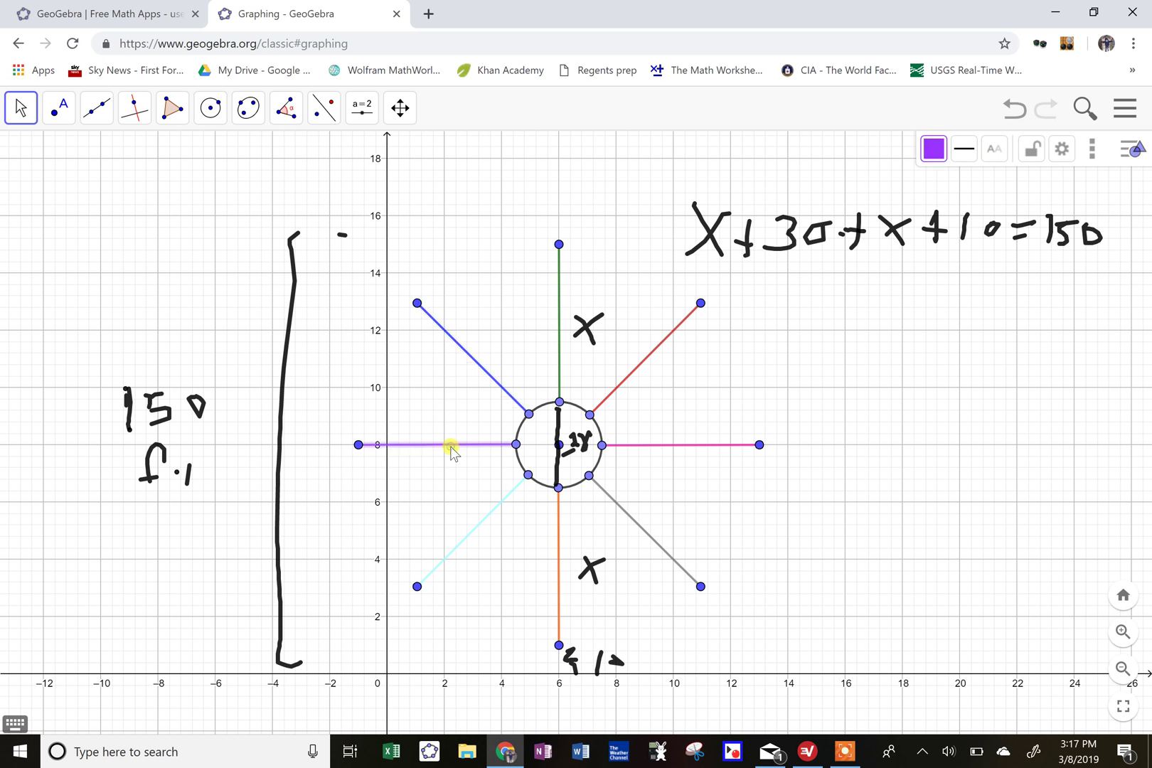
left_click(488, 380, "ctrl")
left_click(559, 359, "ctrl")
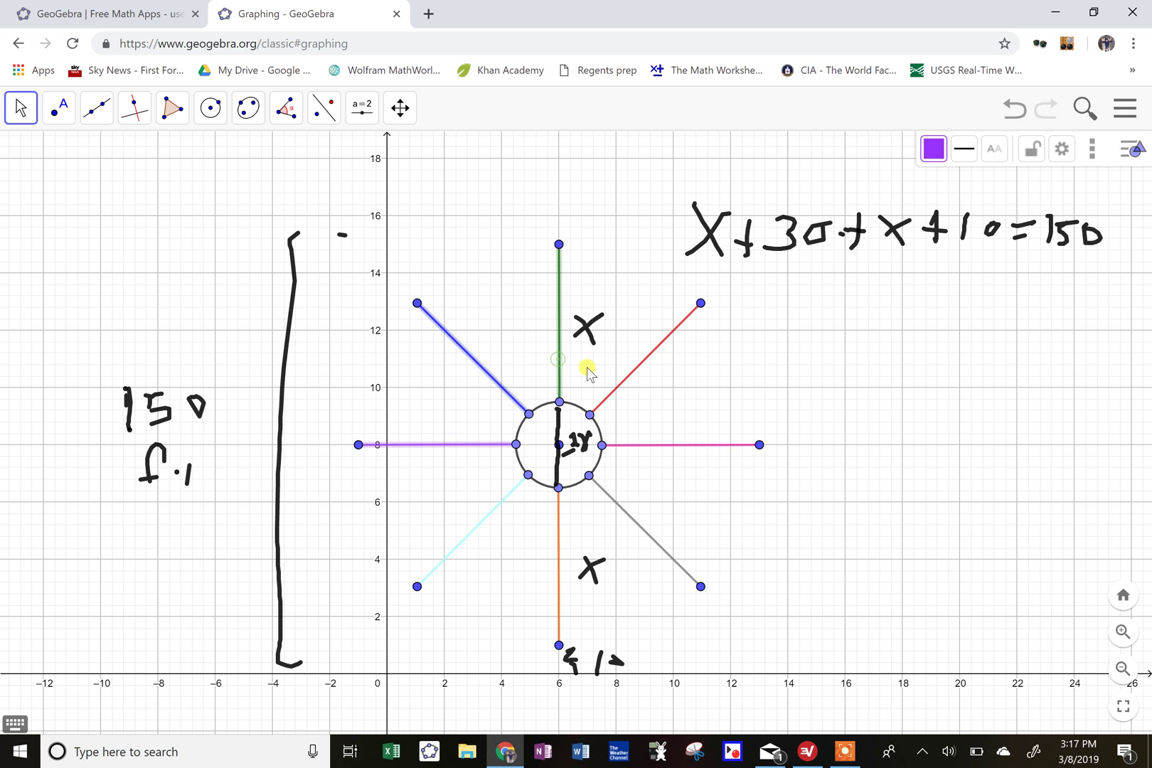
left_click(637, 478)
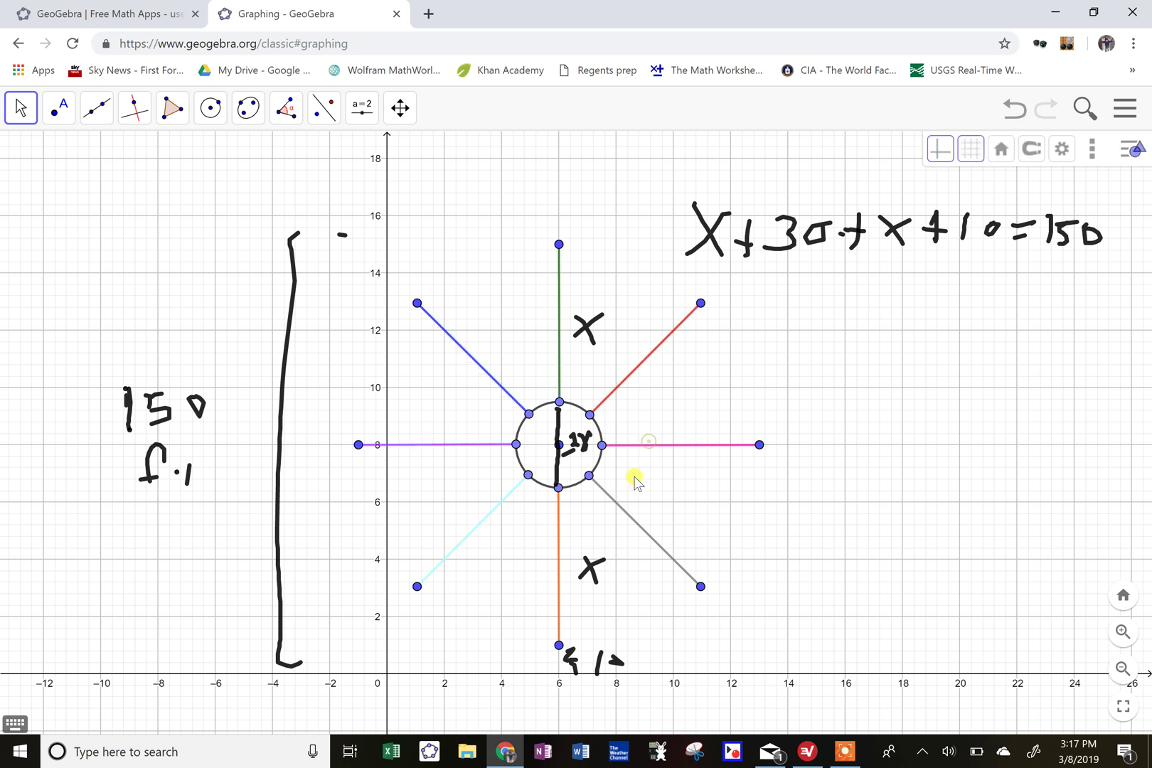
left_click(645, 446)
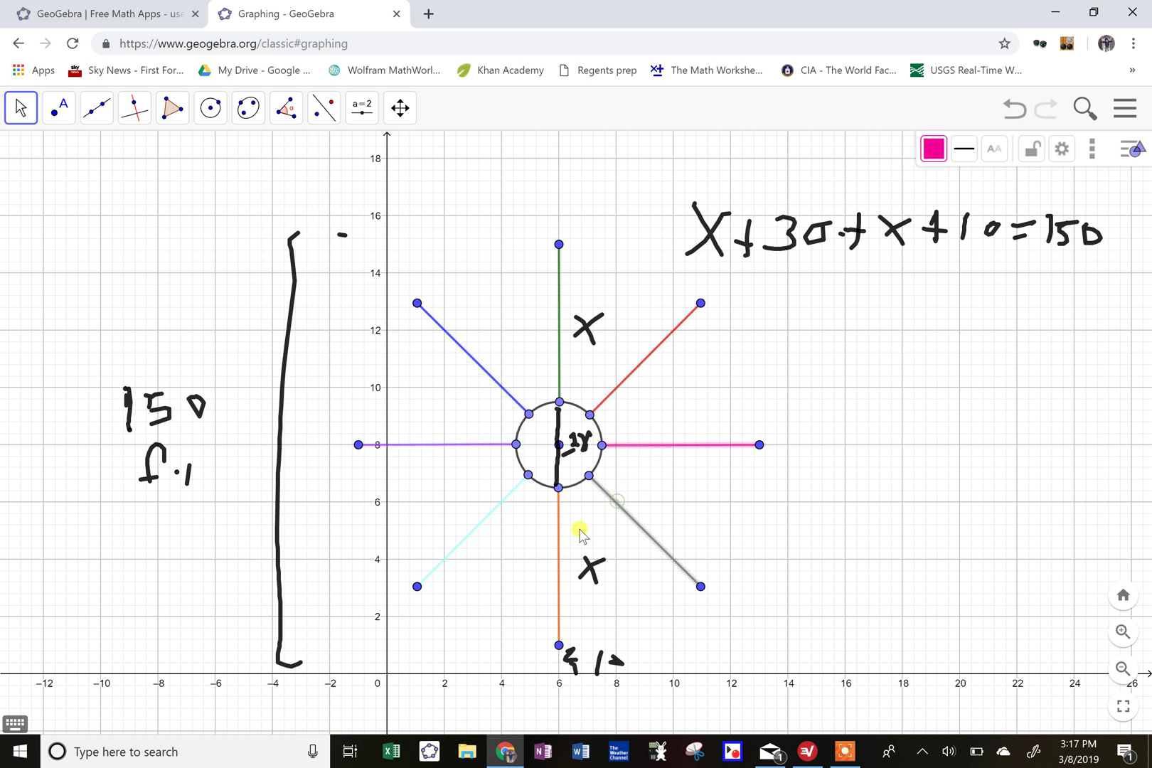
left_click(494, 517)
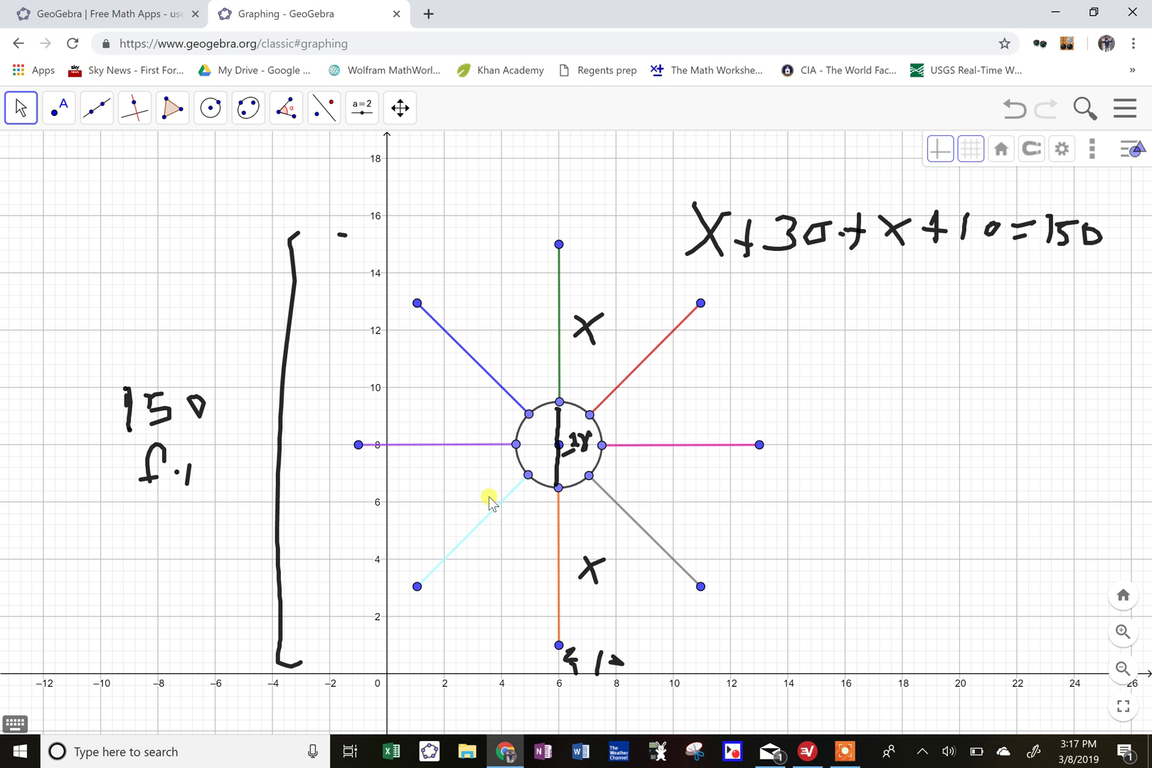
left_click(493, 515)
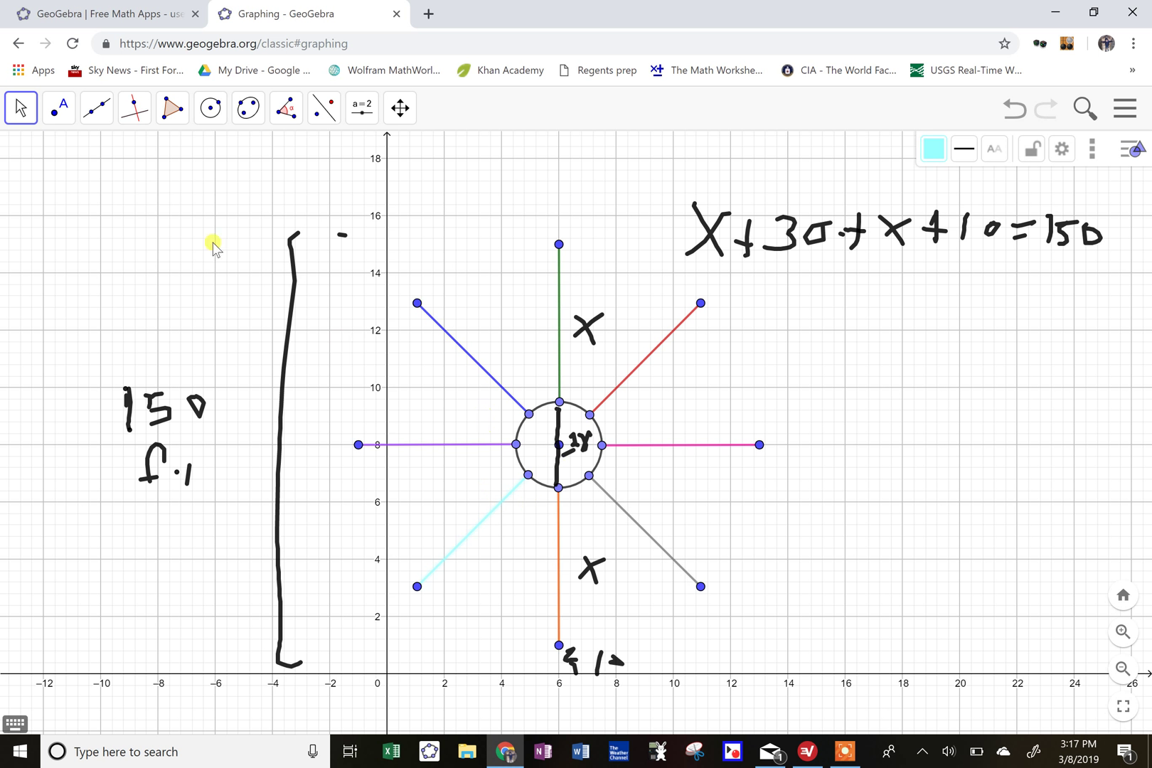
left_click(58, 109)
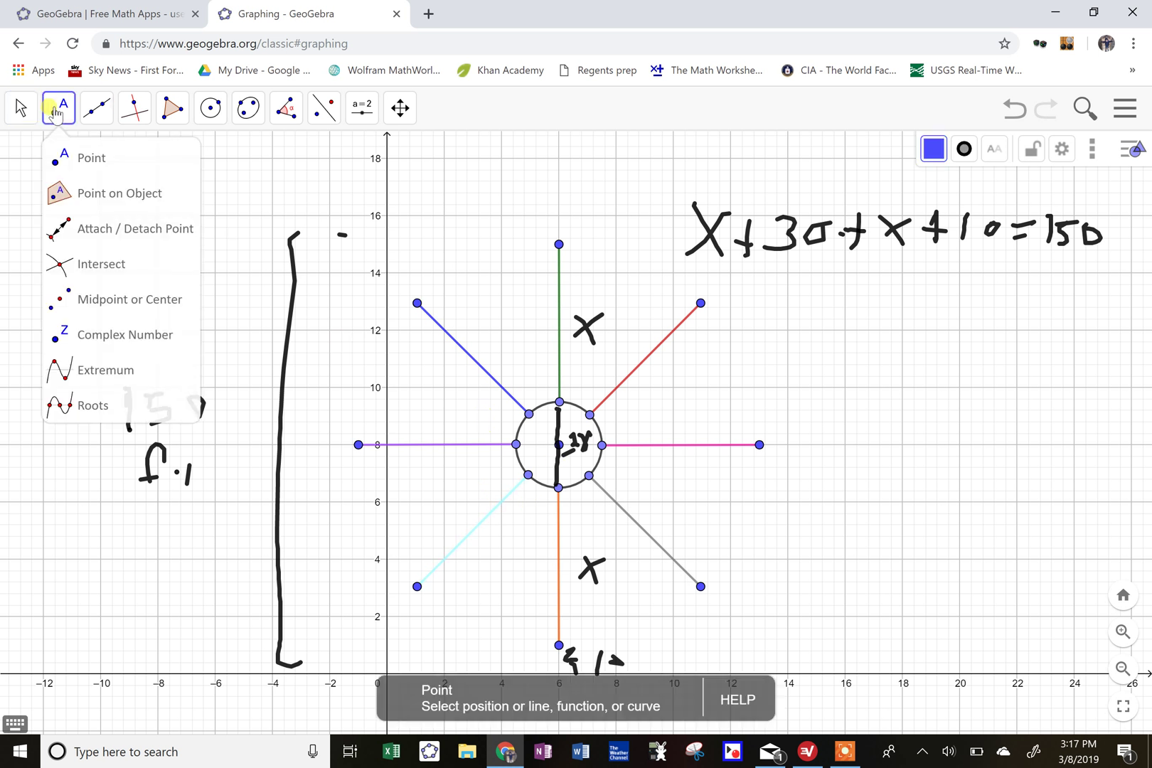
left_click(21, 108)
left_click(21, 108)
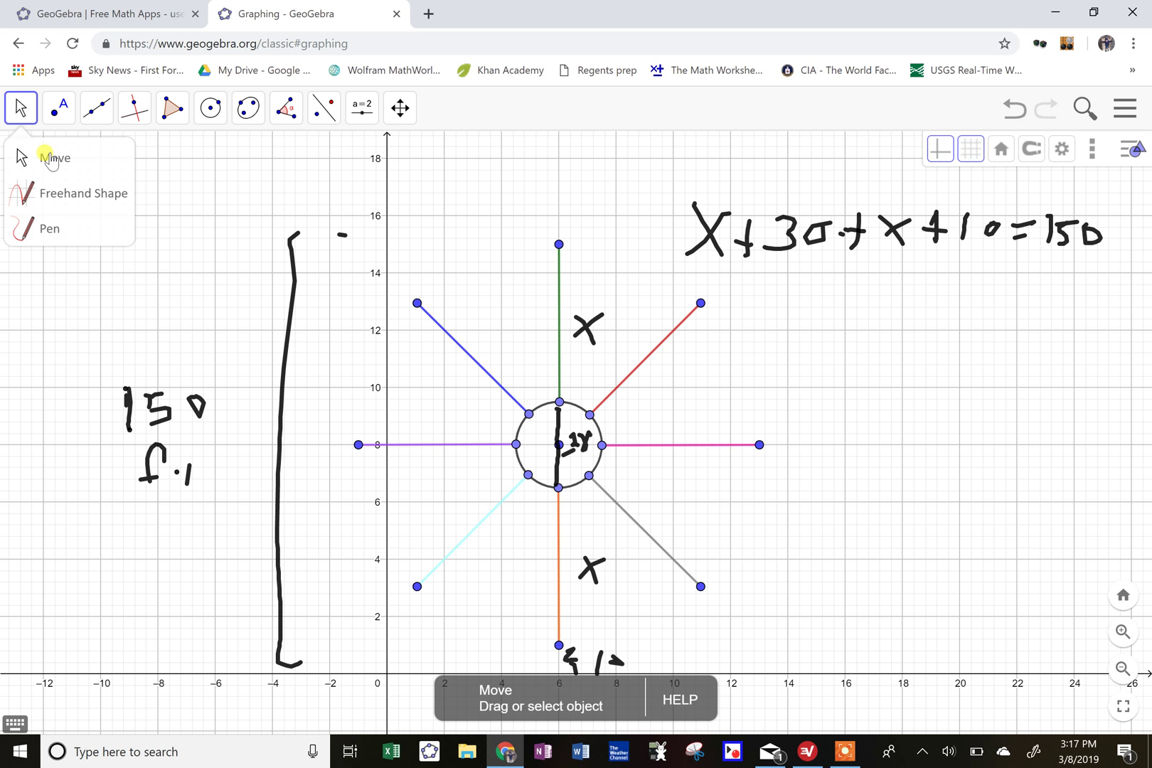
mouse_move(164, 108)
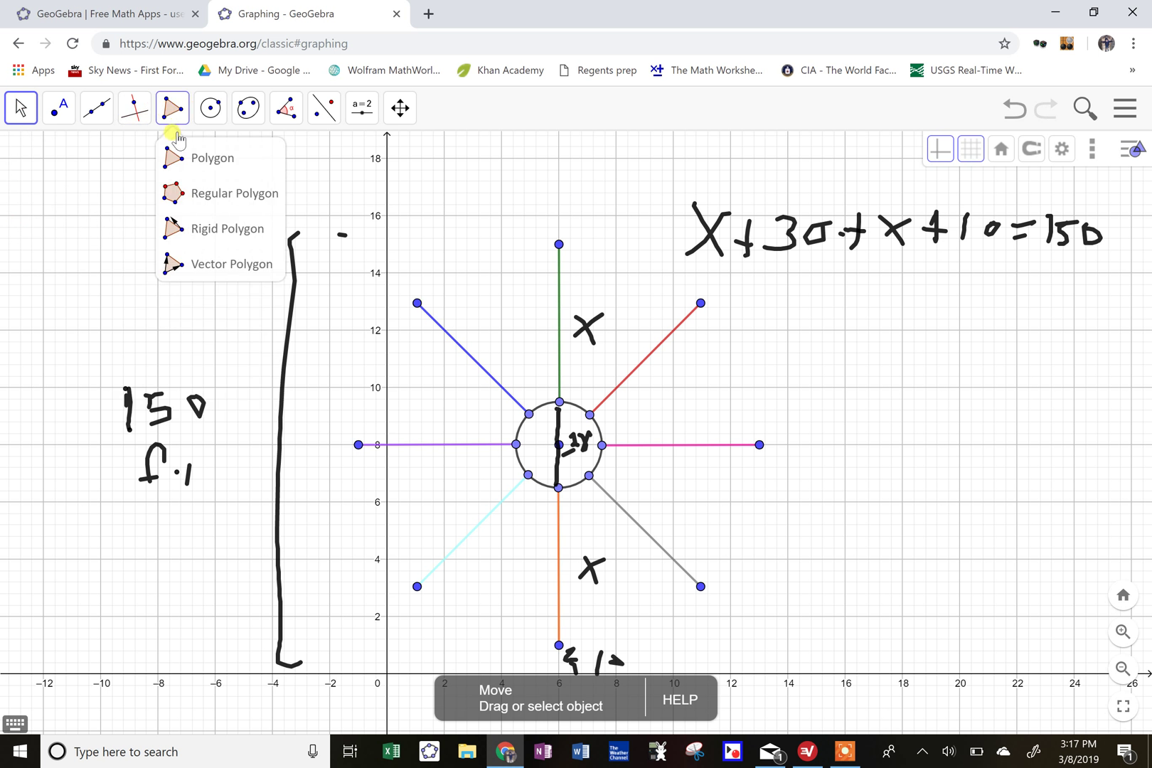
left_click(184, 158)
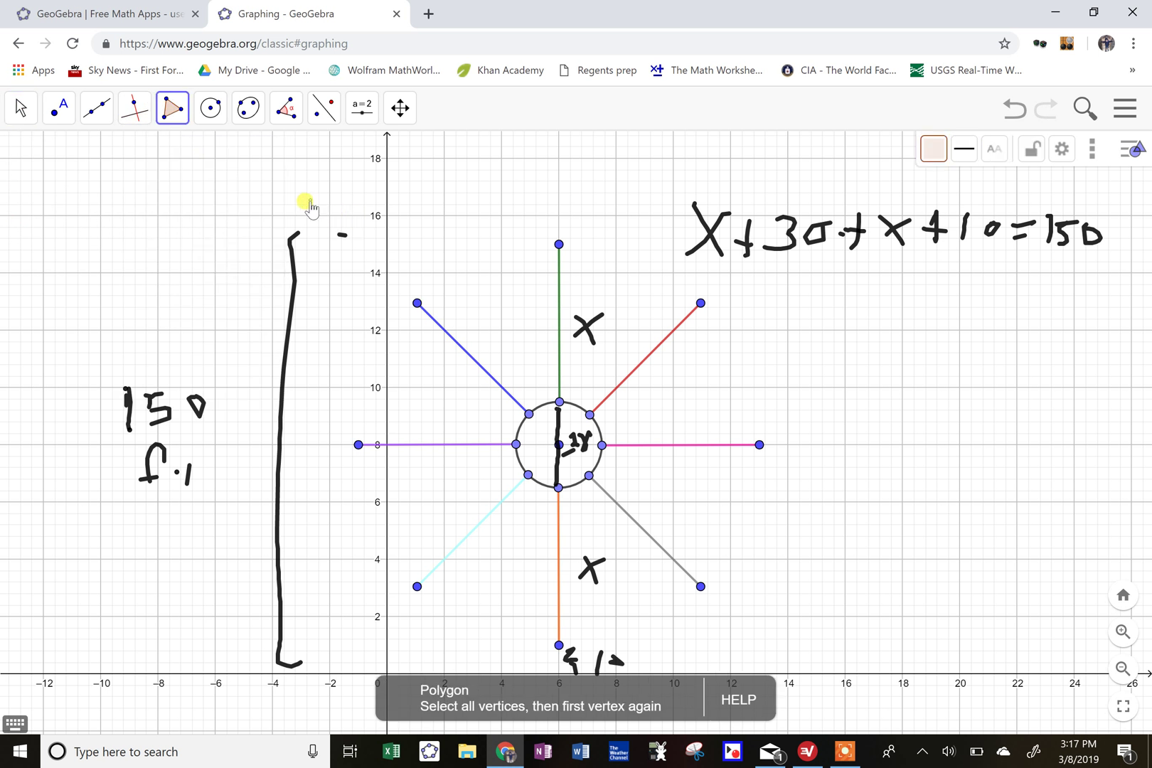
mouse_move(310, 201)
left_mouse_down()
mouse_move(463, 502)
mouse_move(626, 715)
mouse_move(804, 416)
mouse_move(670, 192)
mouse_move(324, 174)
mouse_move(278, 264)
left_mouse_up()
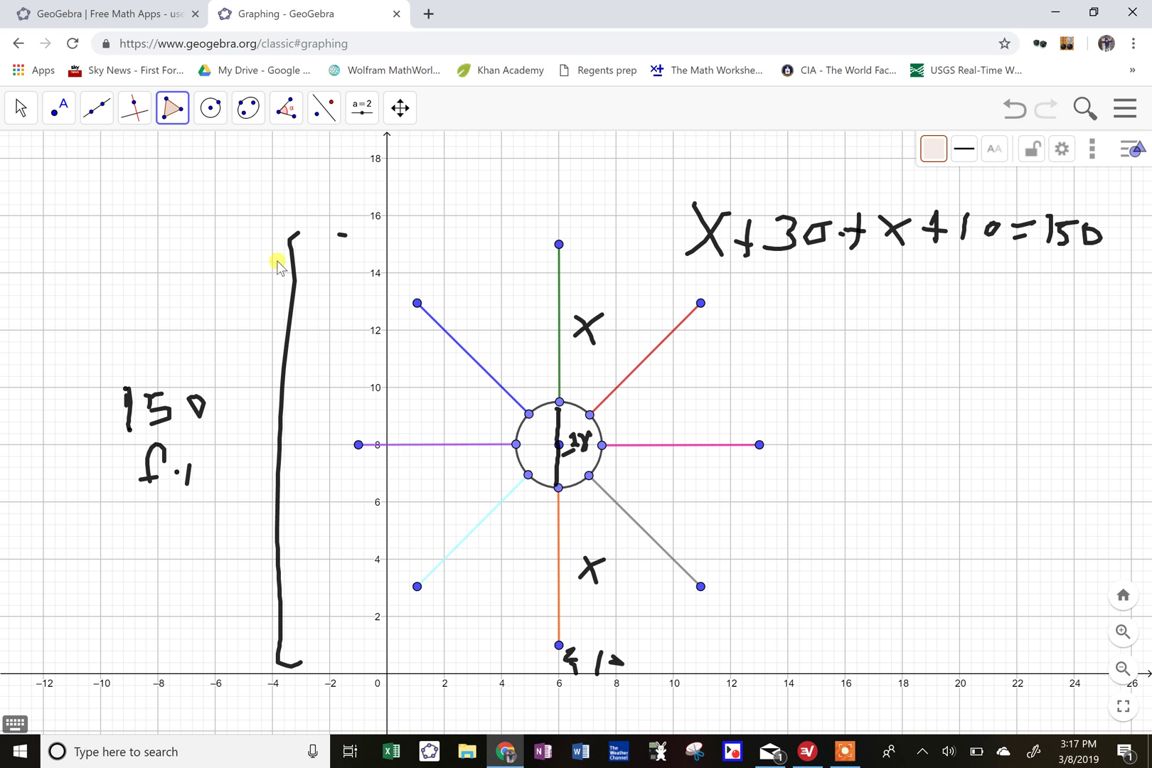
left_click(19, 109)
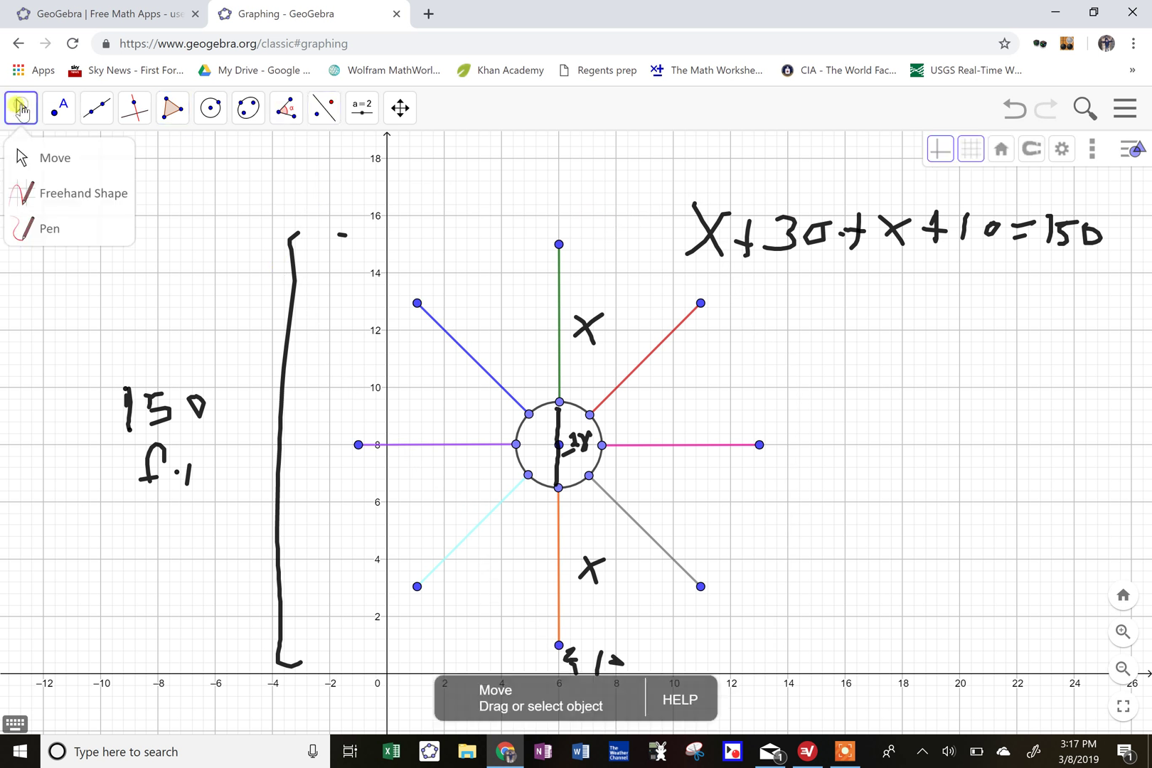
left_click(51, 157)
mouse_move(291, 201)
left_mouse_down()
mouse_move(314, 299)
mouse_move(255, 172)
mouse_move(273, 198)
mouse_move(269, 221)
mouse_move(347, 352)
left_mouse_up()
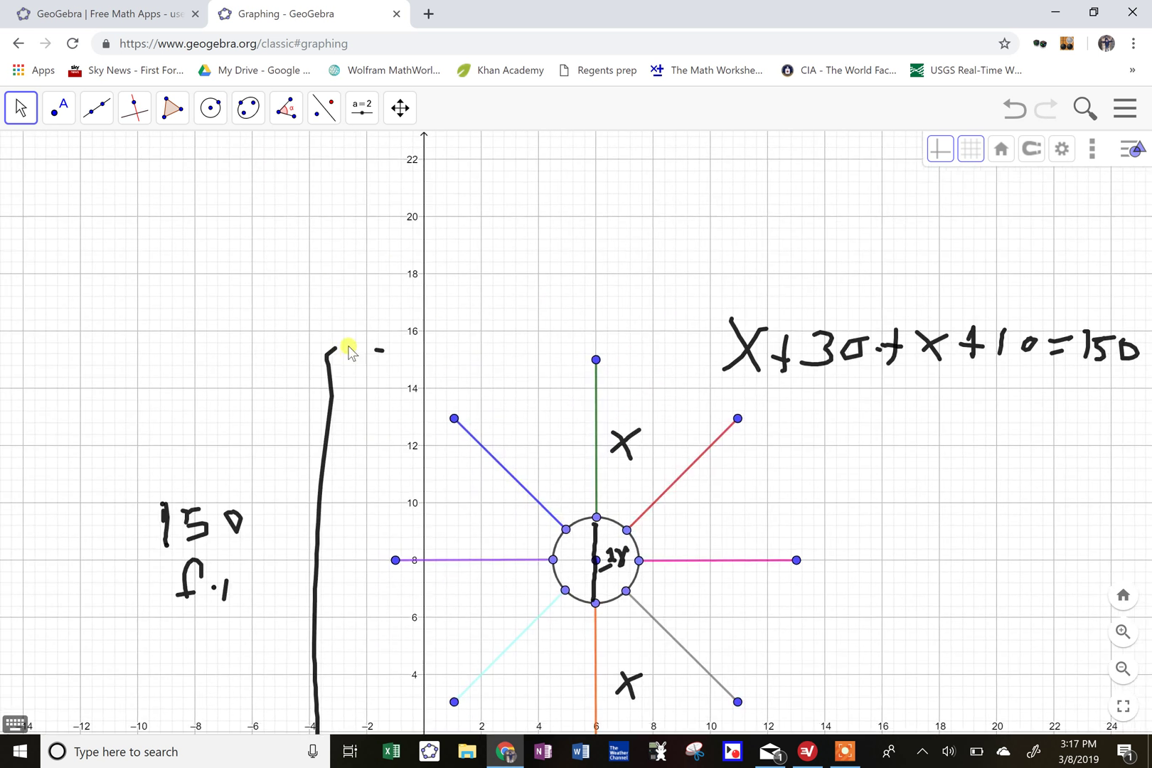
mouse_move(373, 412)
left_mouse_down()
mouse_move(268, 262)
mouse_move(256, 221)
left_mouse_up()
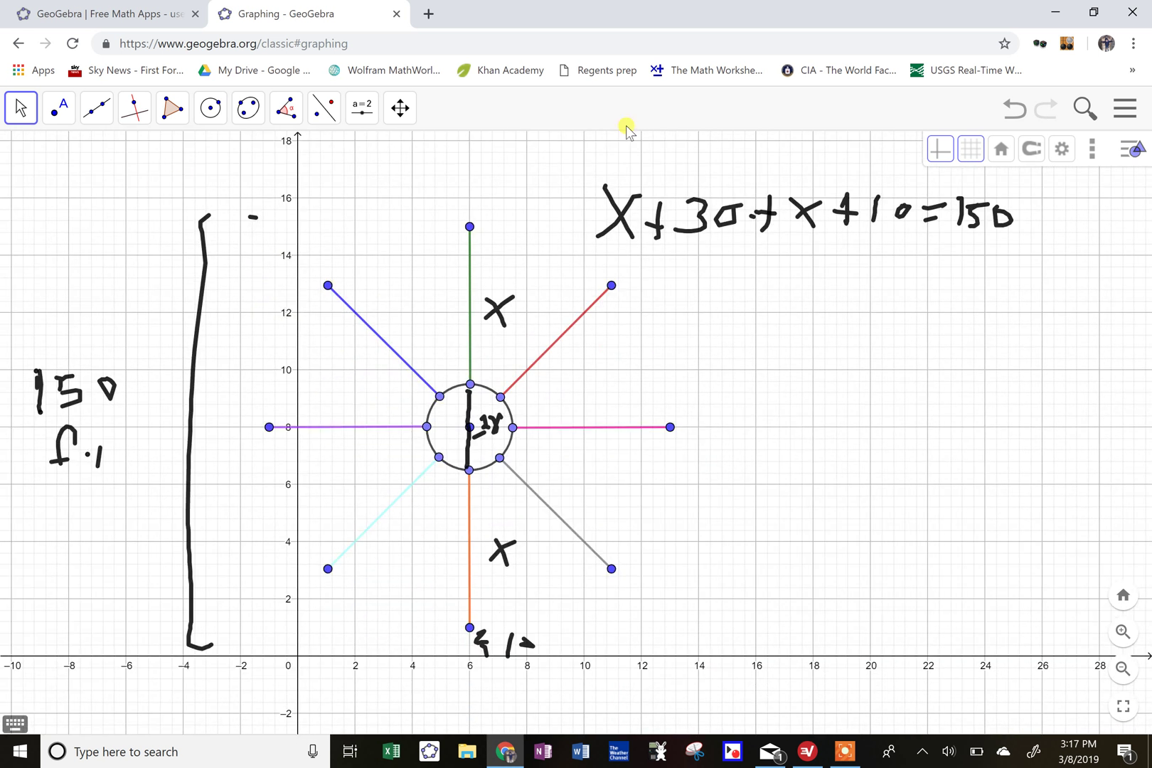
left_click(971, 152)
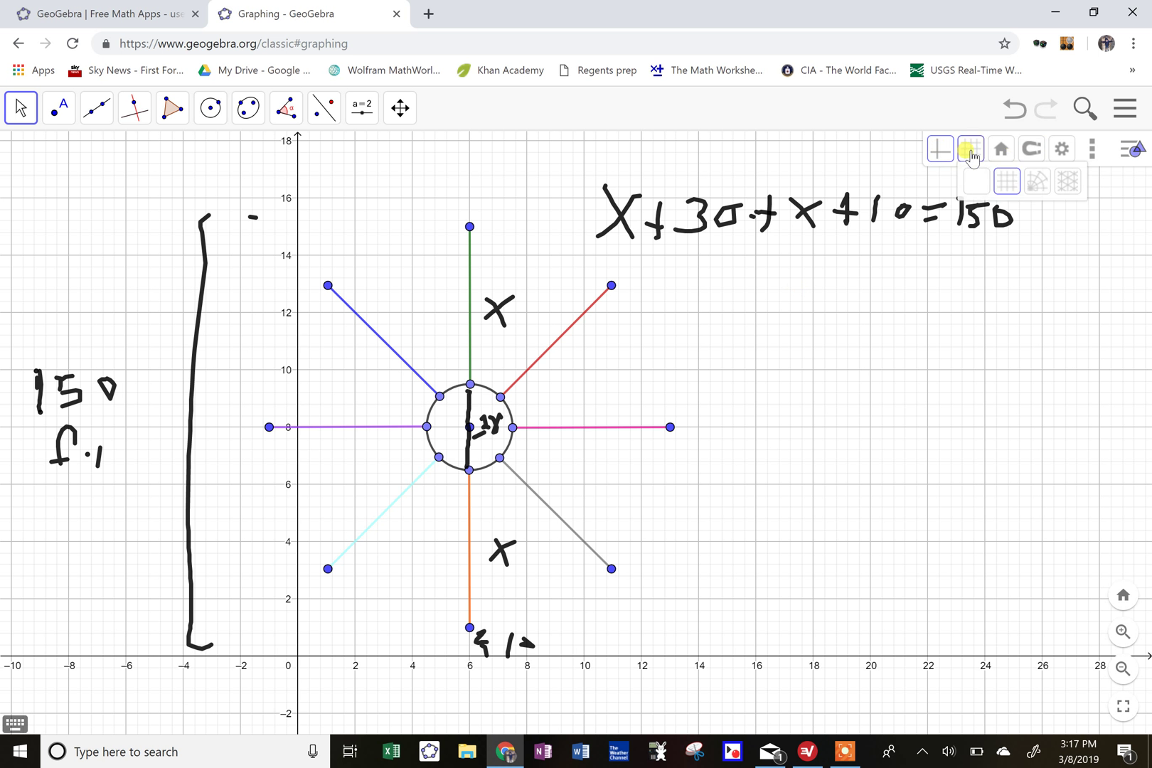
left_click(1063, 148)
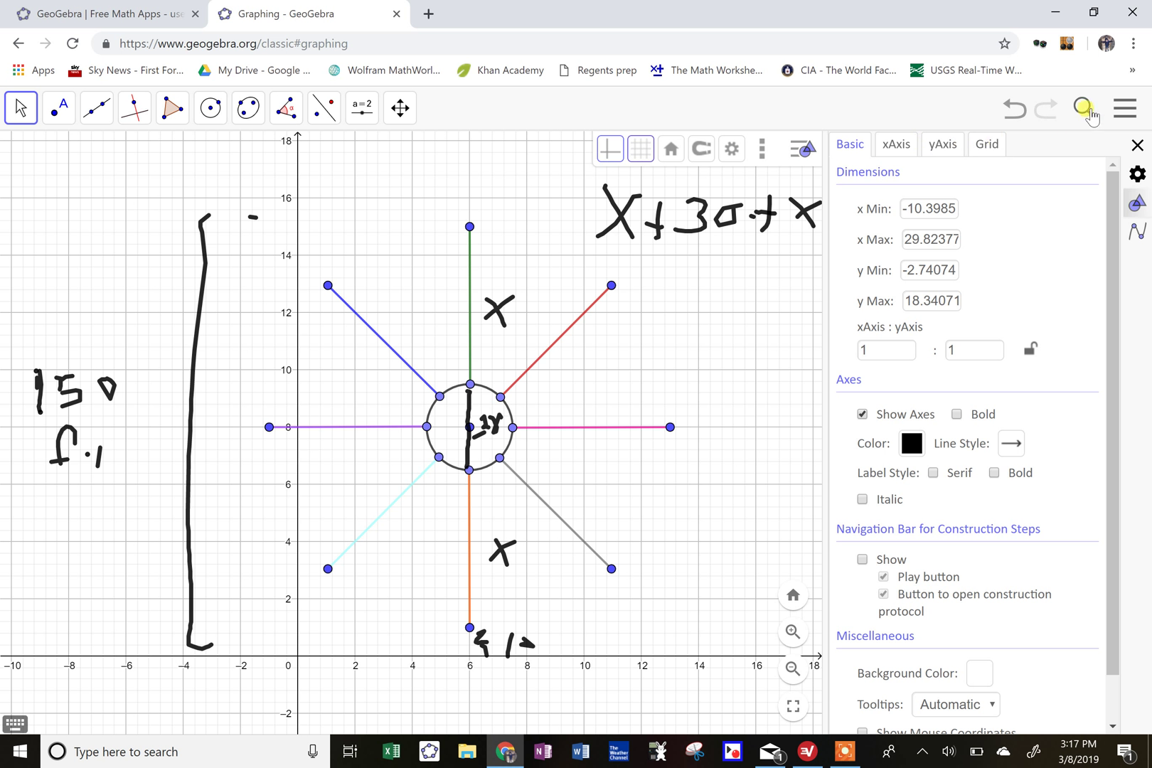
left_click(1136, 145)
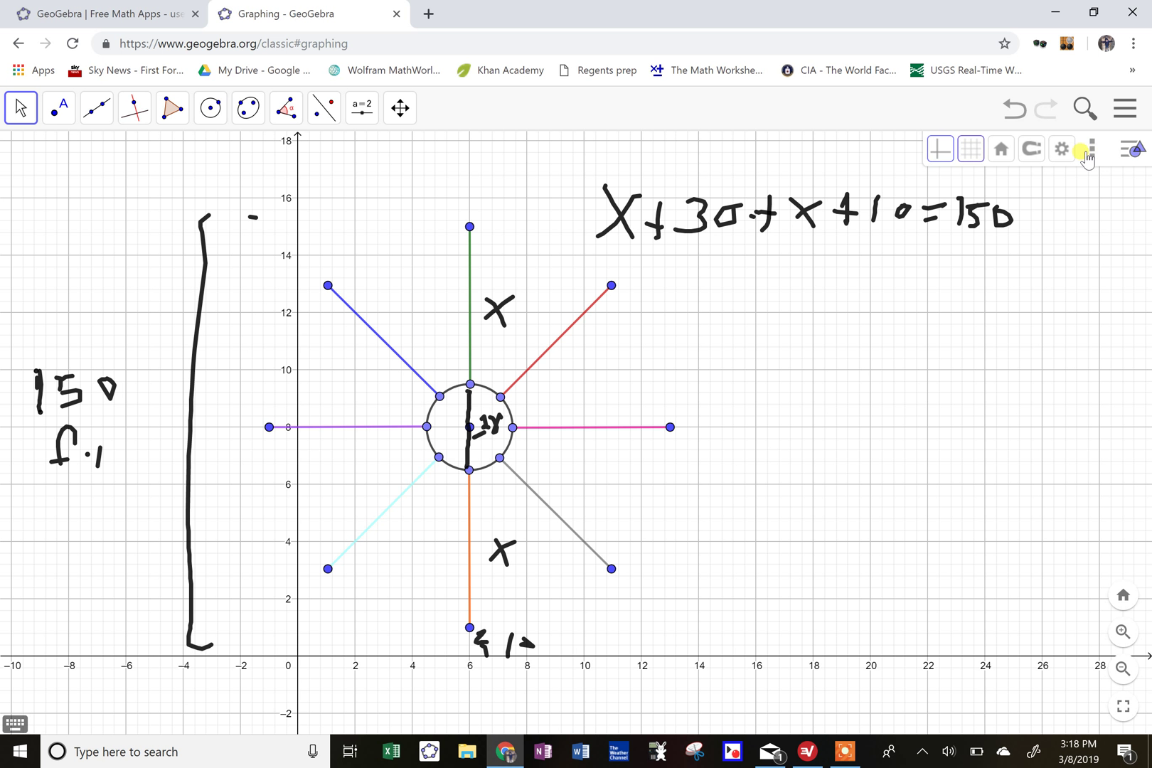
Step: Show the Algebra view beside the drawing
left_click(470, 228)
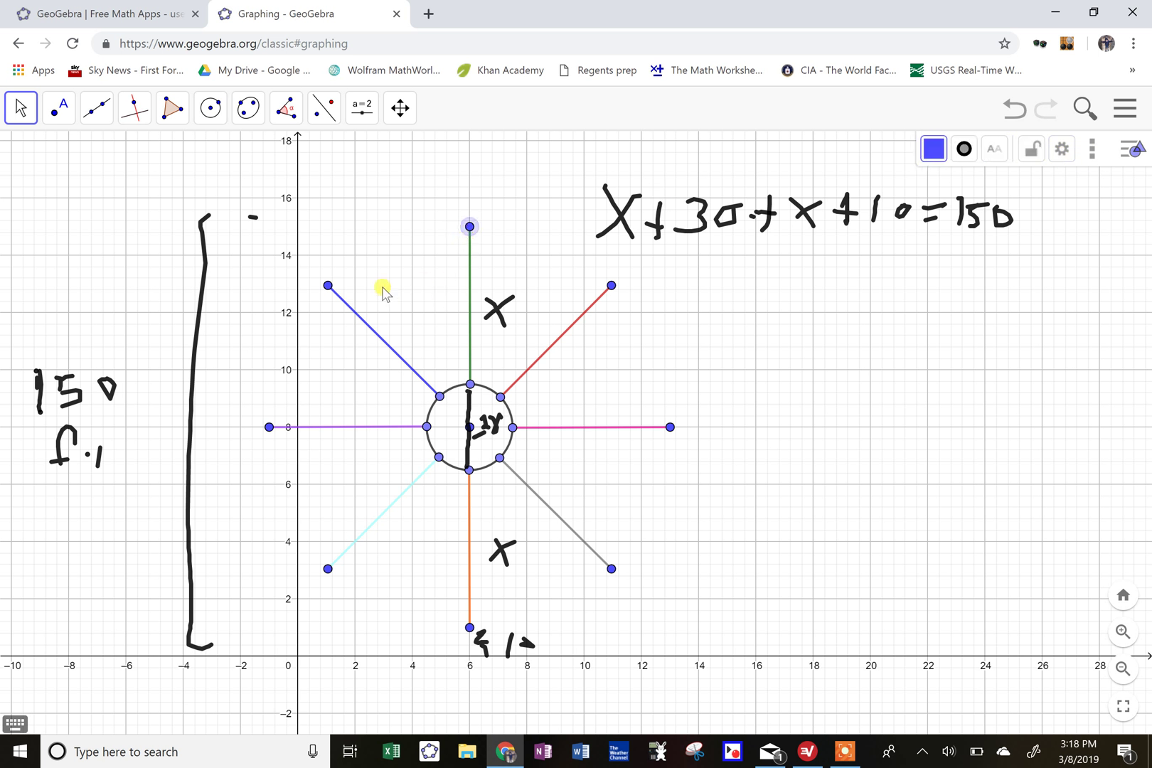
left_click(1132, 153)
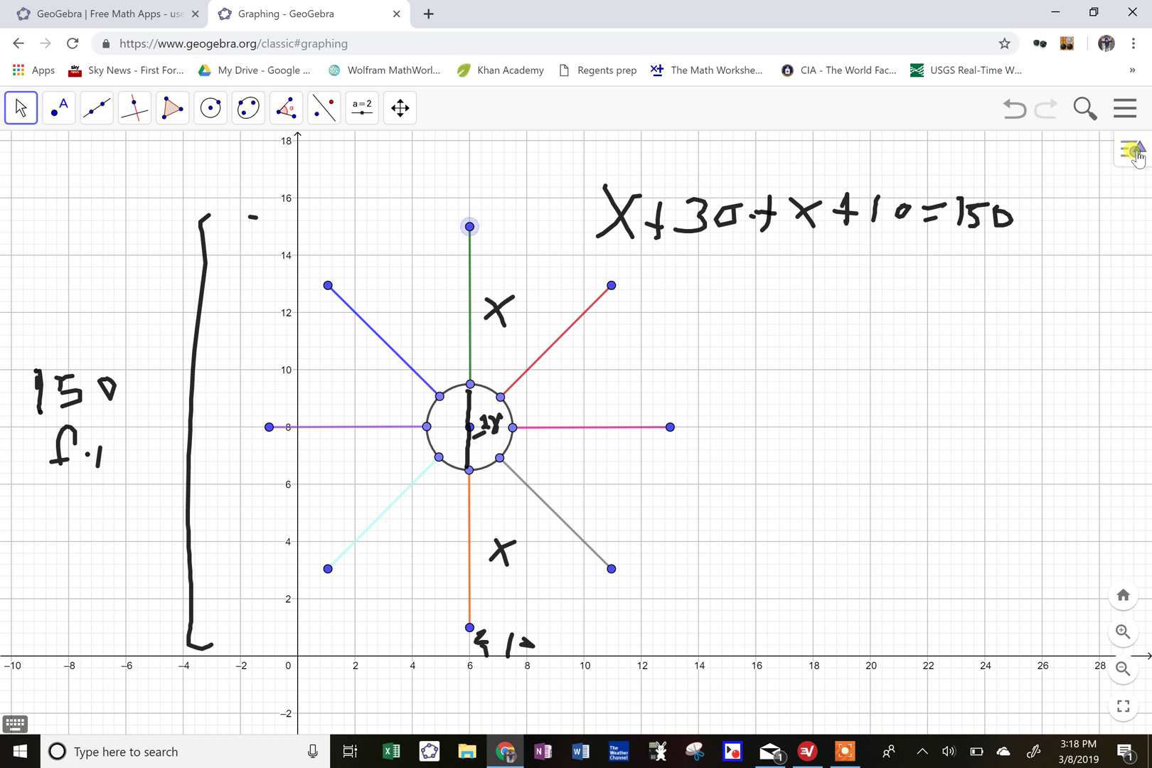
left_click(1134, 153)
left_click(1092, 149)
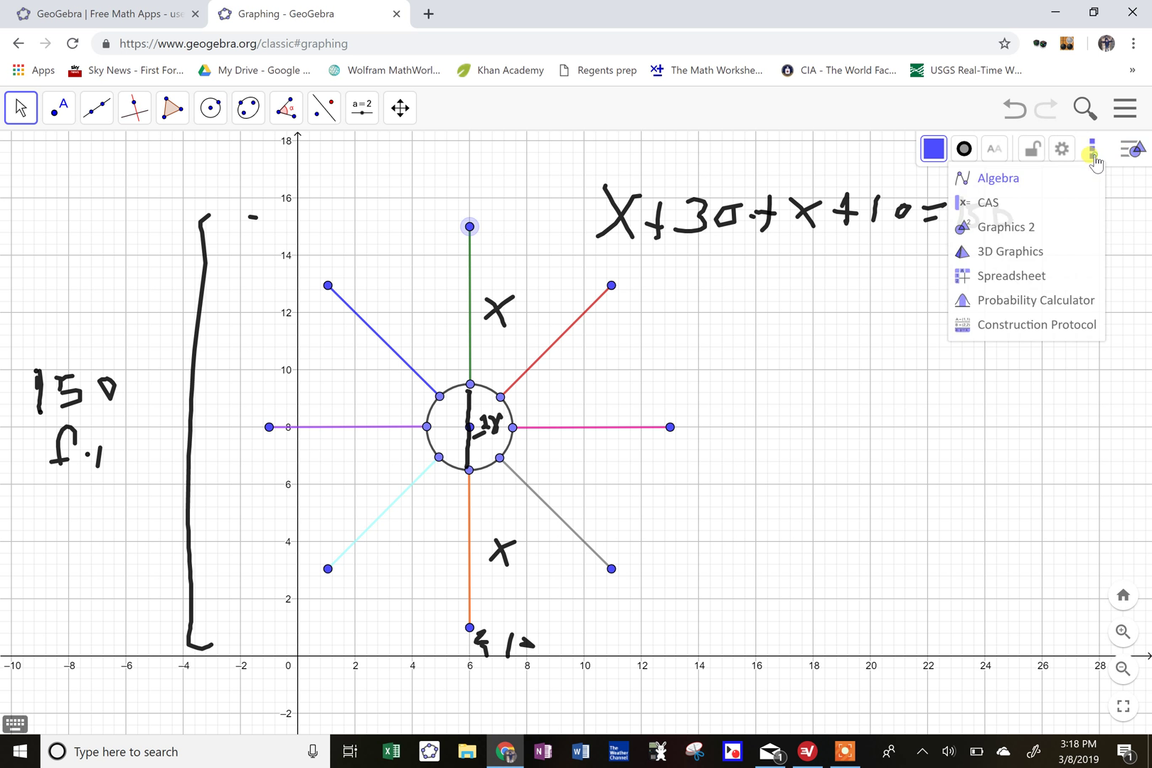
left_click(1011, 188)
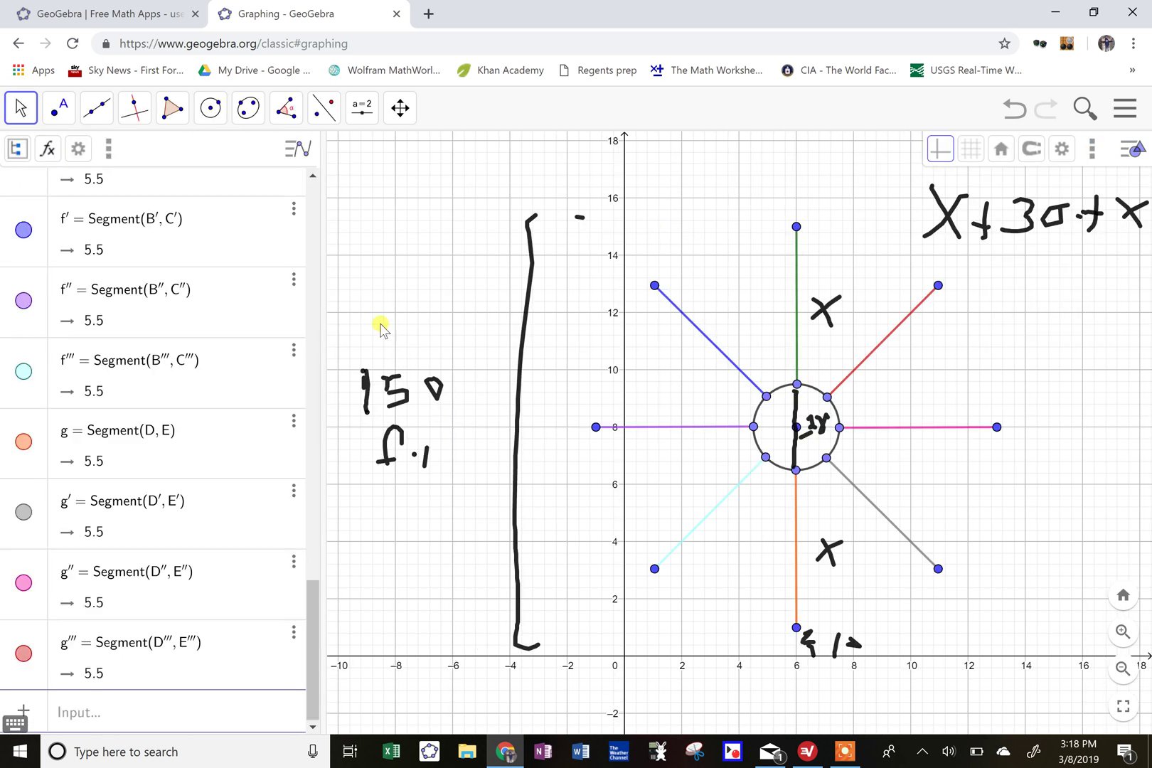
Step: Try to select the spoke segments from f′ to g‴ together in the Algebra view
left_click(92, 224)
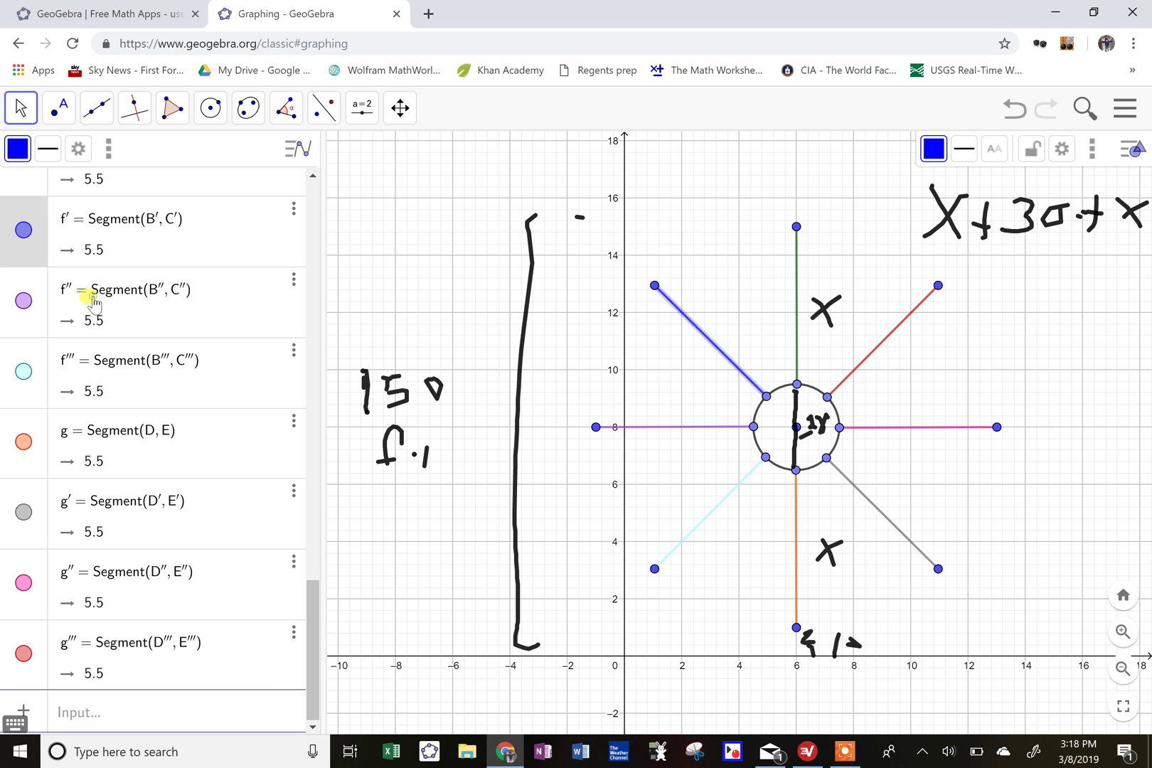
left_click(91, 293, "ctrl")
left_click(94, 386, "ctrl")
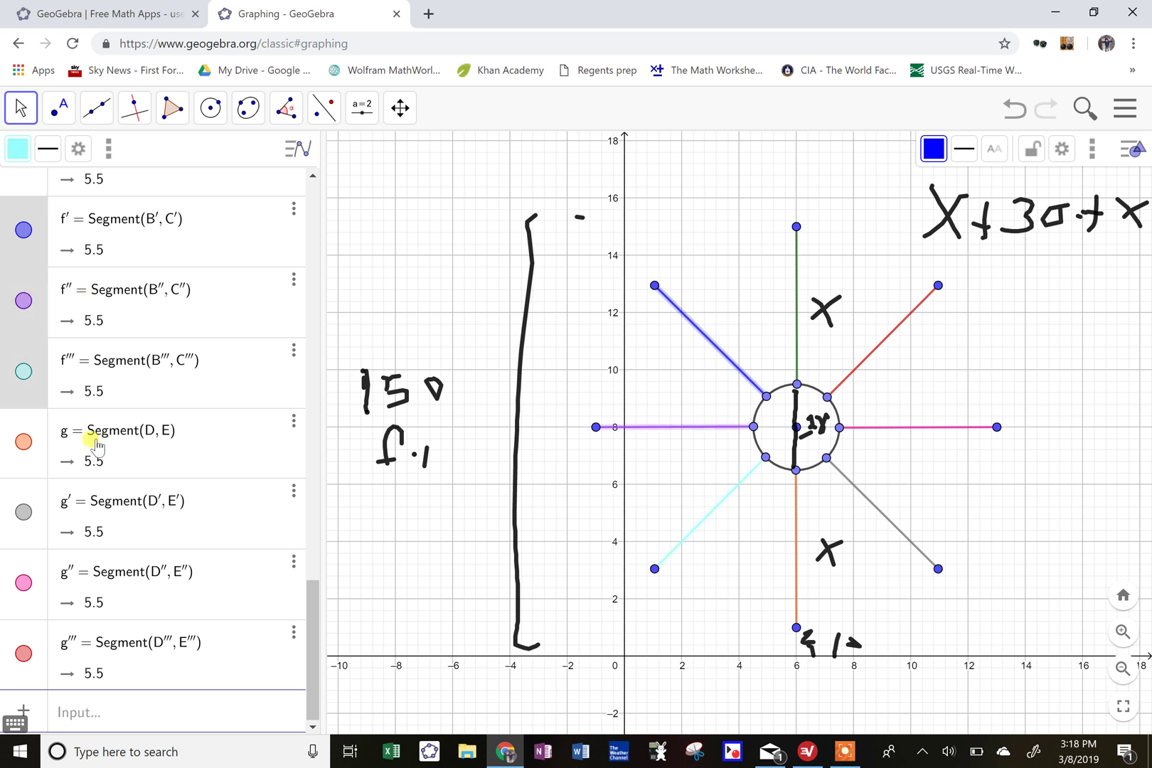
left_click(104, 502, "ctrl")
left_click(102, 583, "ctrl")
left_click(105, 648, "ctrl")
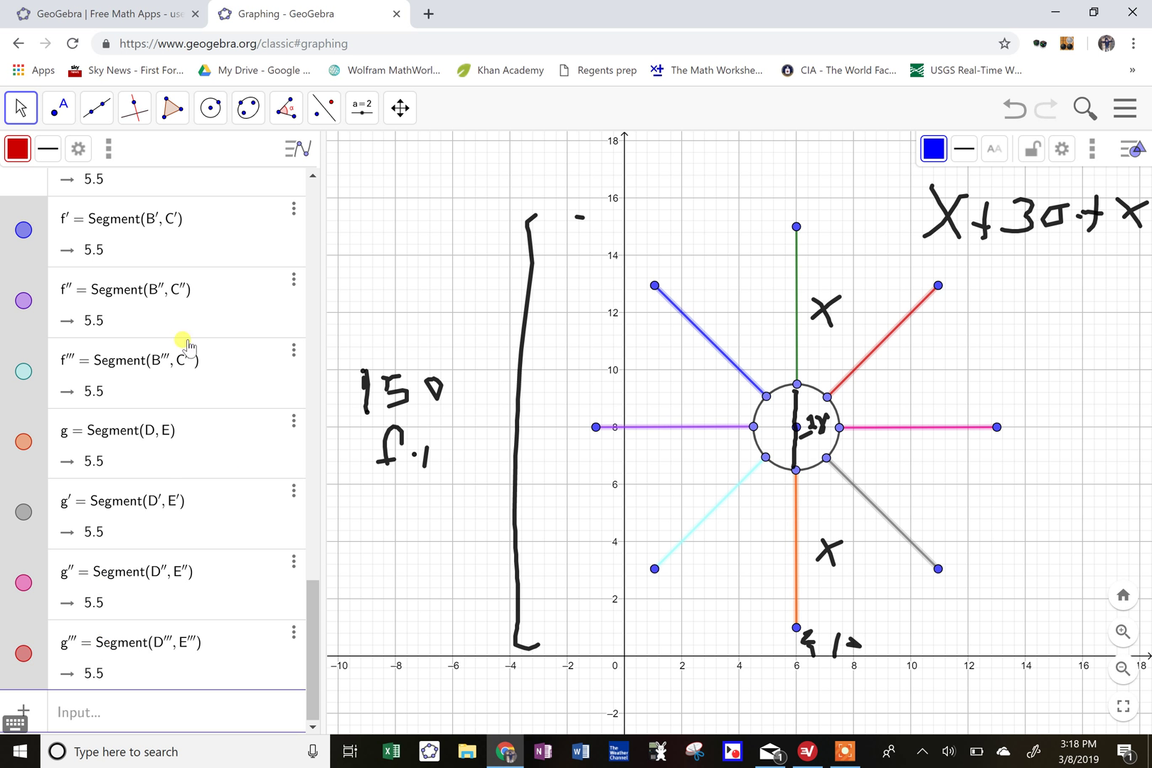
Step: Select segments f, f′ and f″ together in the Algebra view, declining to turn on Sticky Keys
left_click_drag(318, 599, 313, 513)
left_click(136, 507)
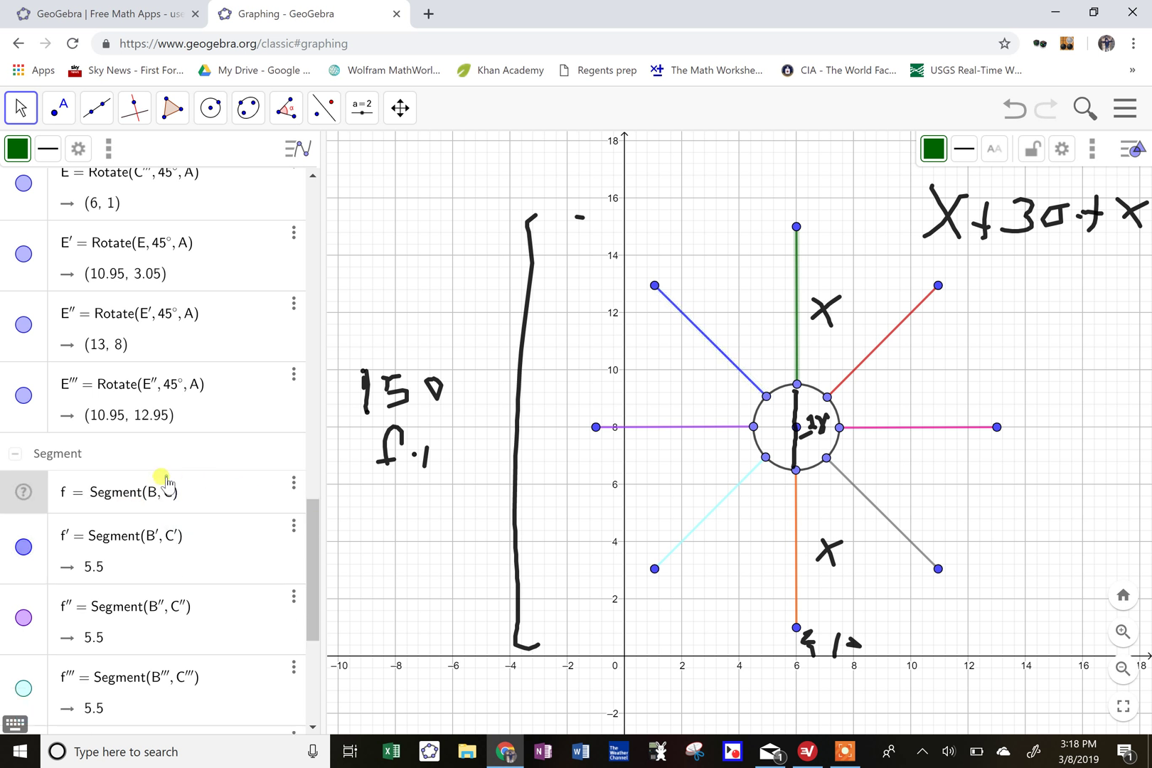
key("shift")
key("shift")
key("shift")
key("shift")
key("shift")
left_click(403, 199)
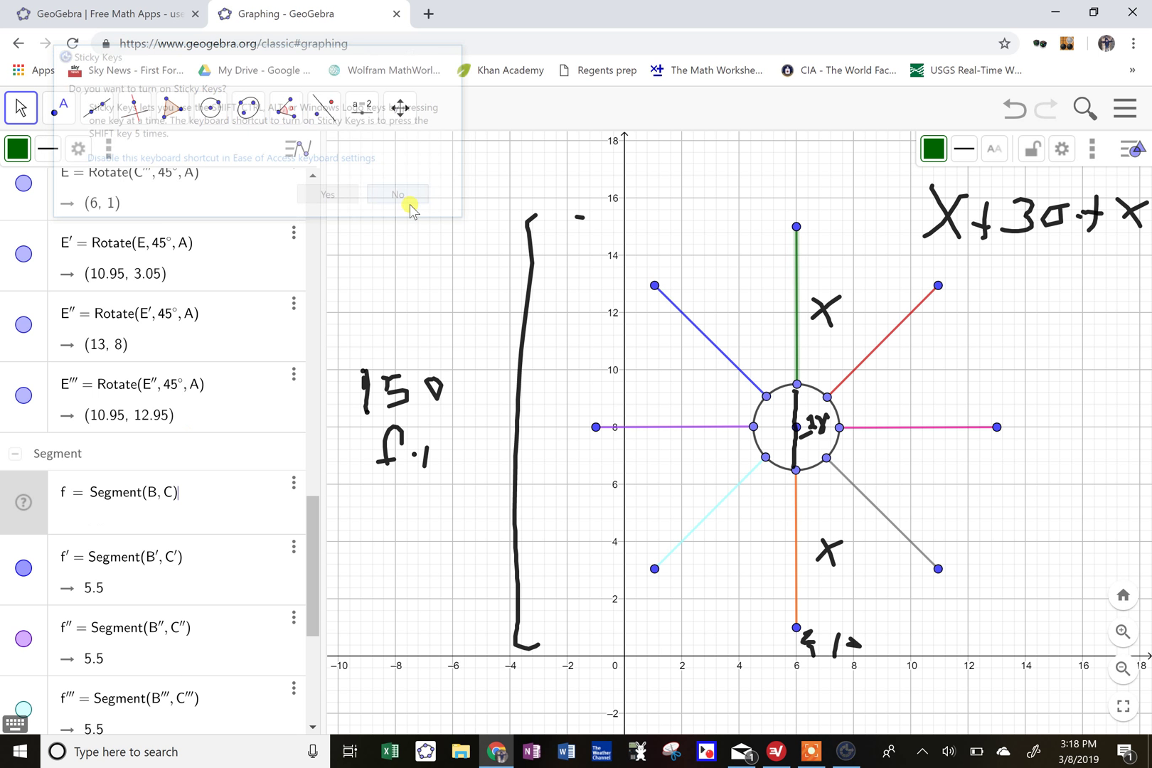
left_click(182, 572)
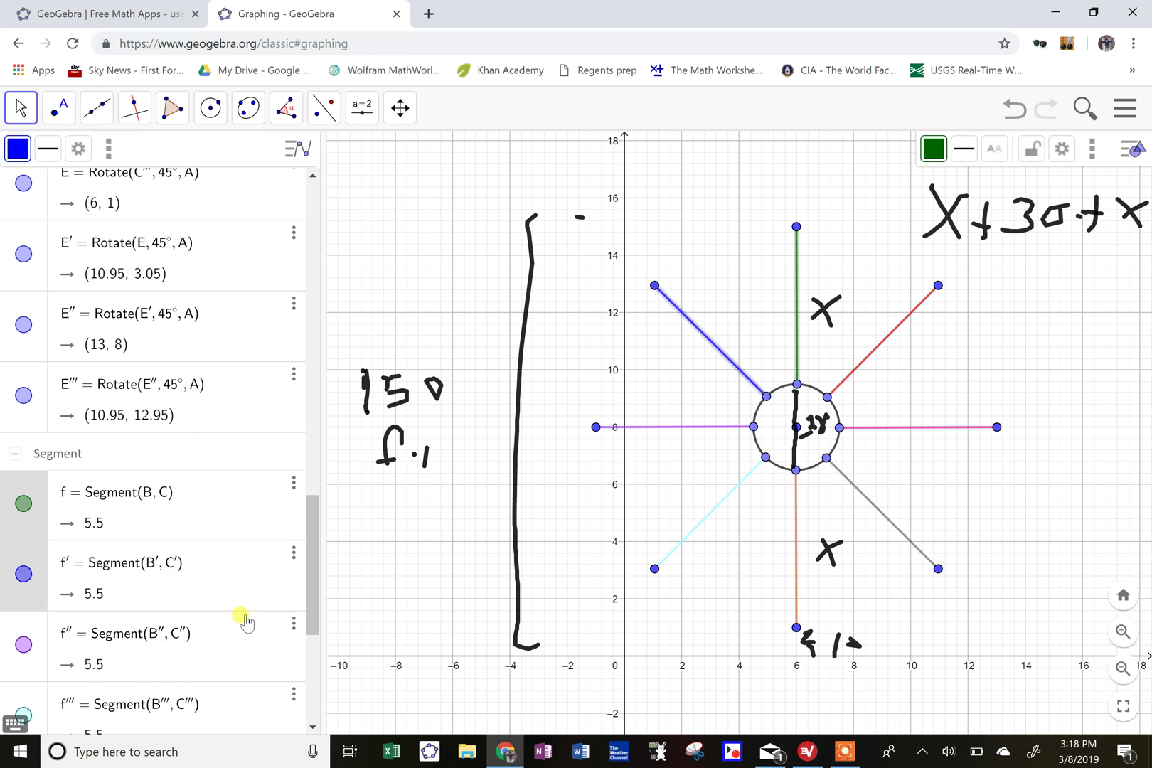
left_click(245, 654, "shift")
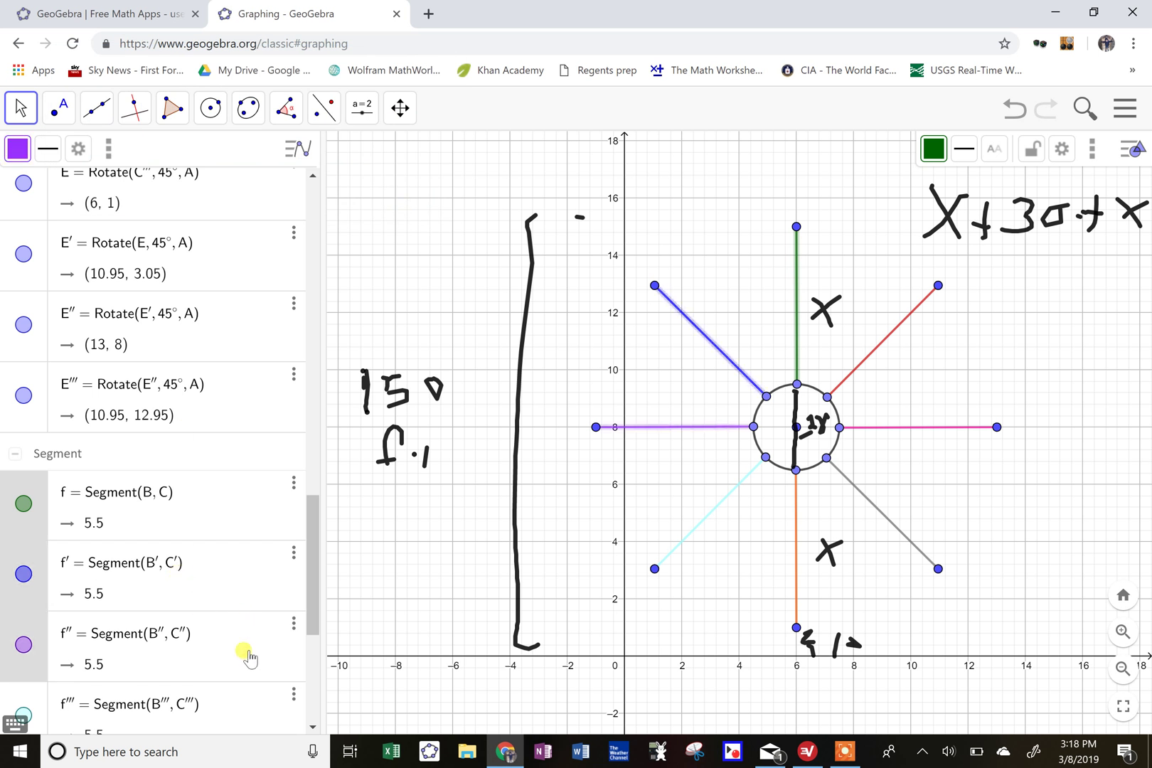
Step: Add segments f‴, g, g′, g″ and g‴ to the selection so that it covers all eight spokes
left_click_drag(316, 609, 320, 663)
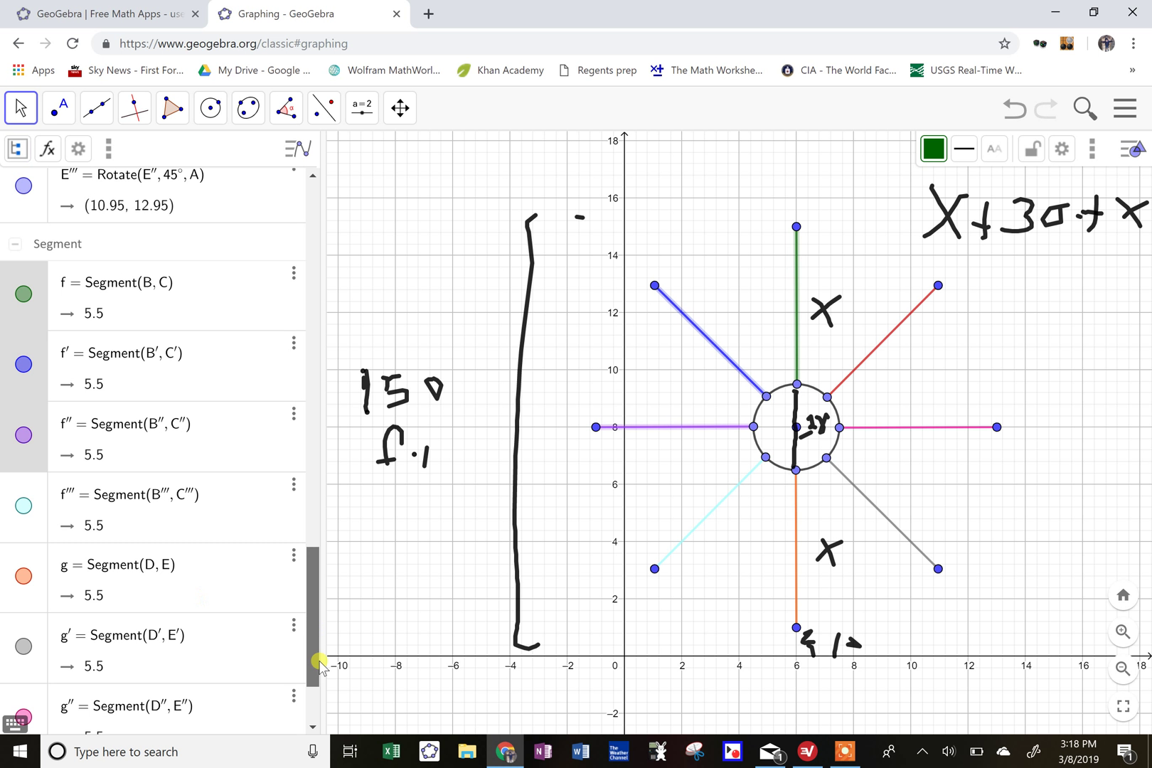
left_click(132, 510, "shift")
left_click(125, 592, "shift")
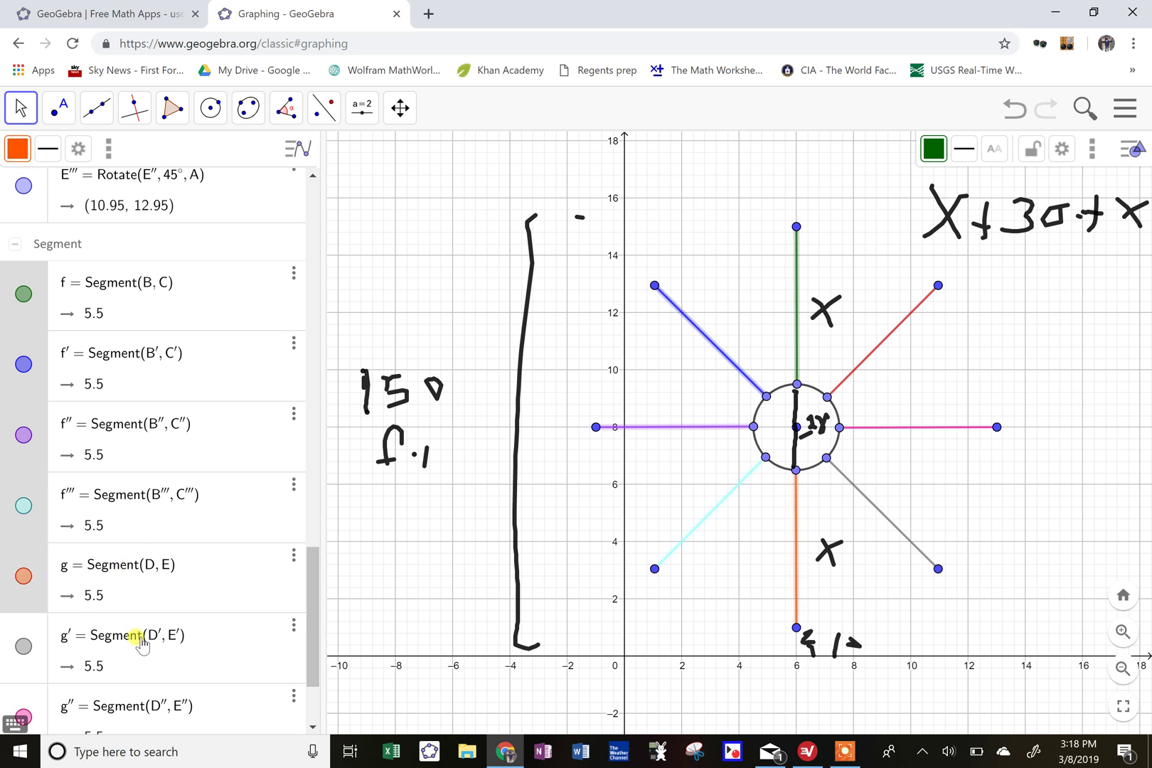
left_click(140, 638, "shift")
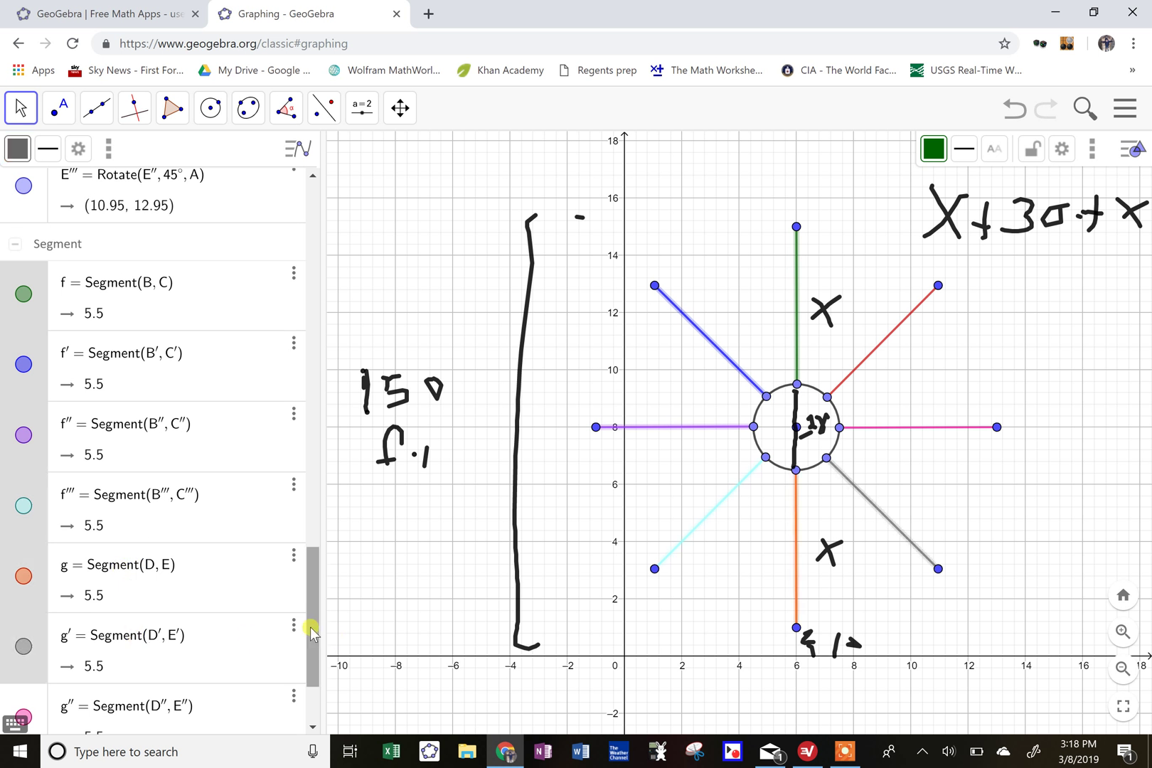
left_click_drag(313, 629, 312, 713)
left_click(221, 581, "shift")
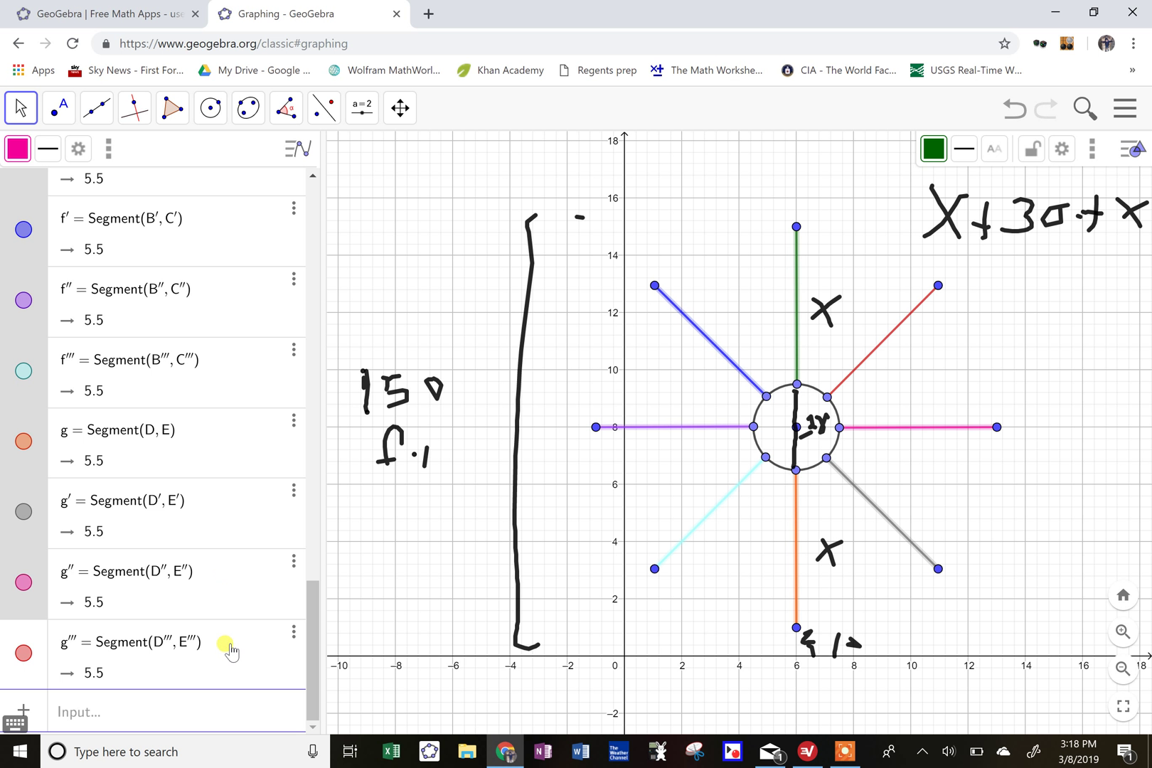
left_click(229, 645, "shift")
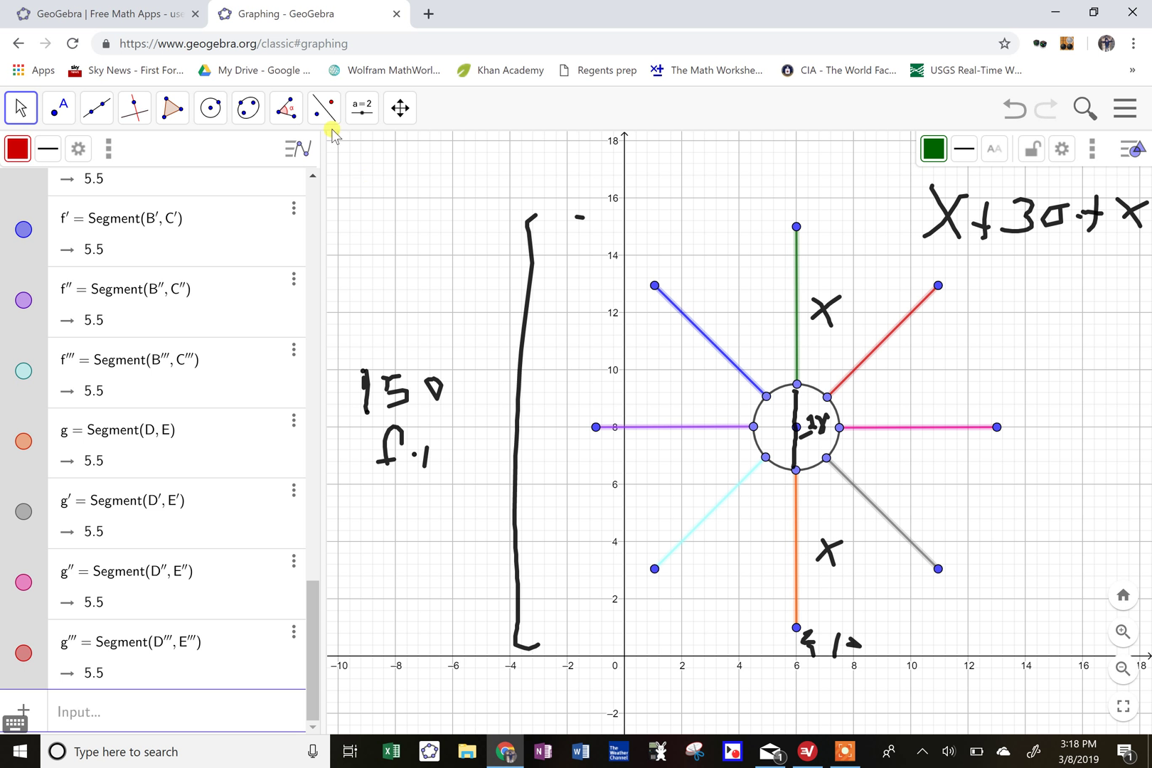
Step: Try to reflect the spoke segments about a line, picking them one after another in the Algebra view
left_click(326, 113)
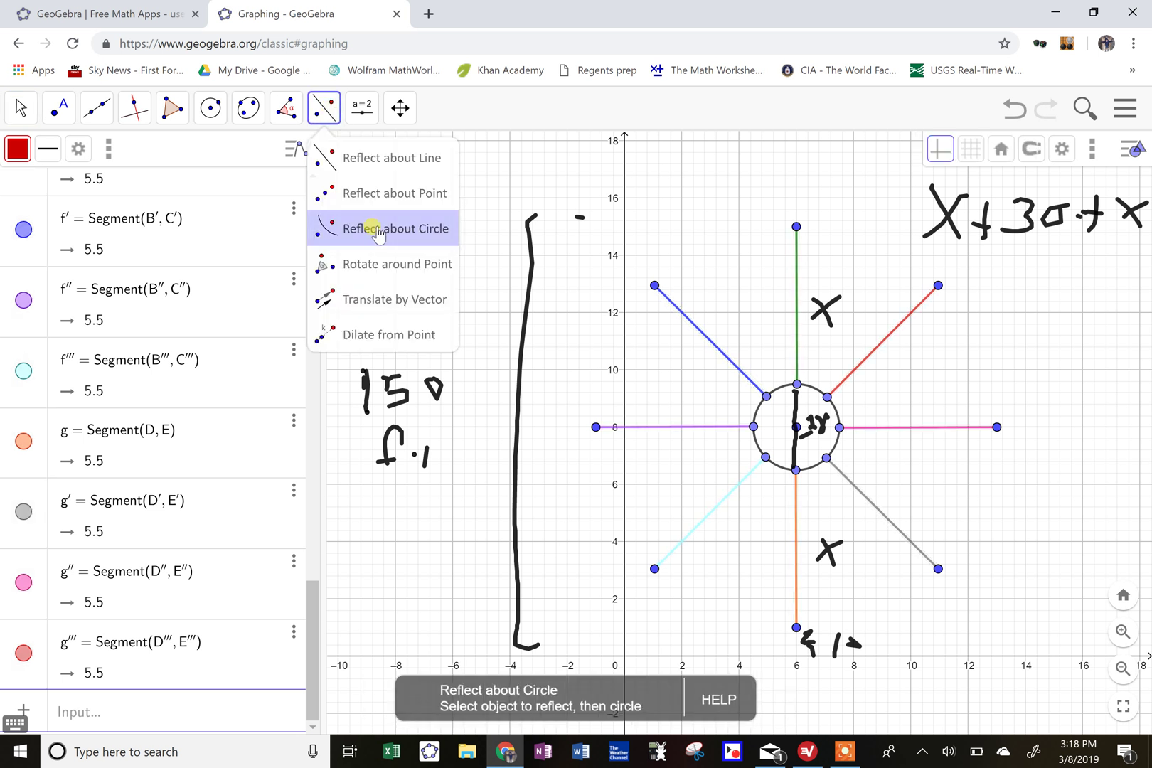
left_click(383, 158)
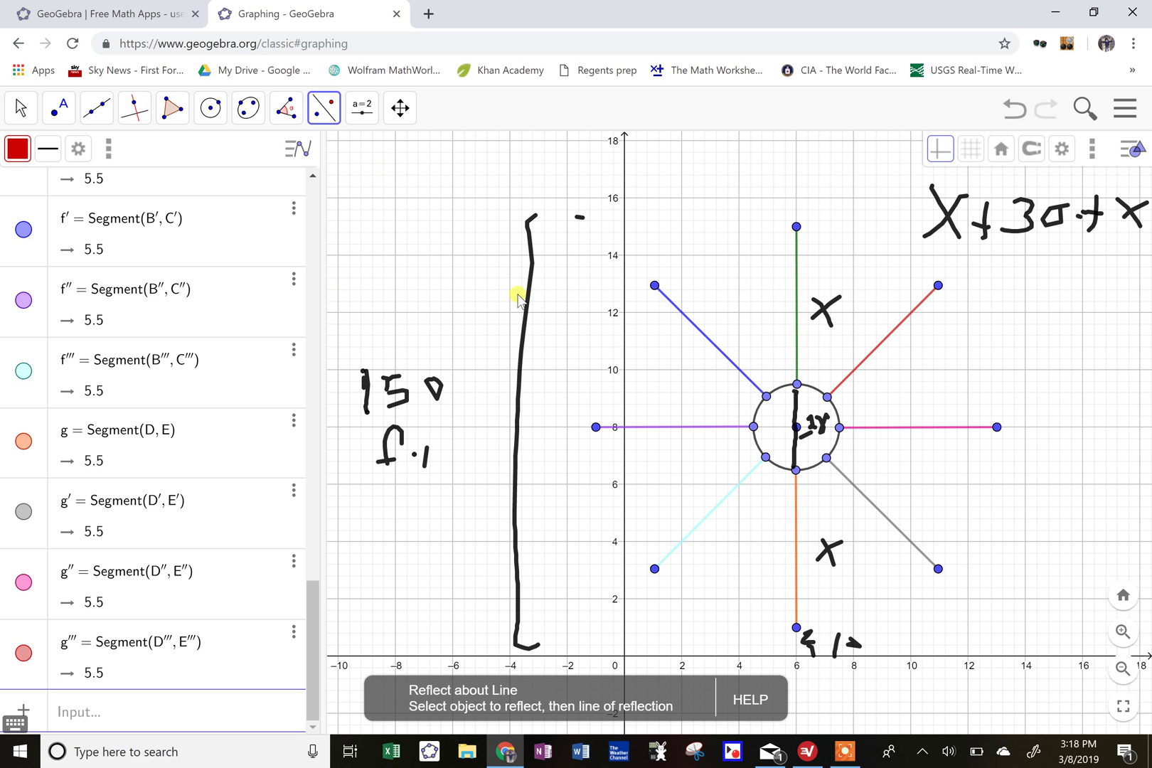
left_click(225, 235)
left_click(226, 311)
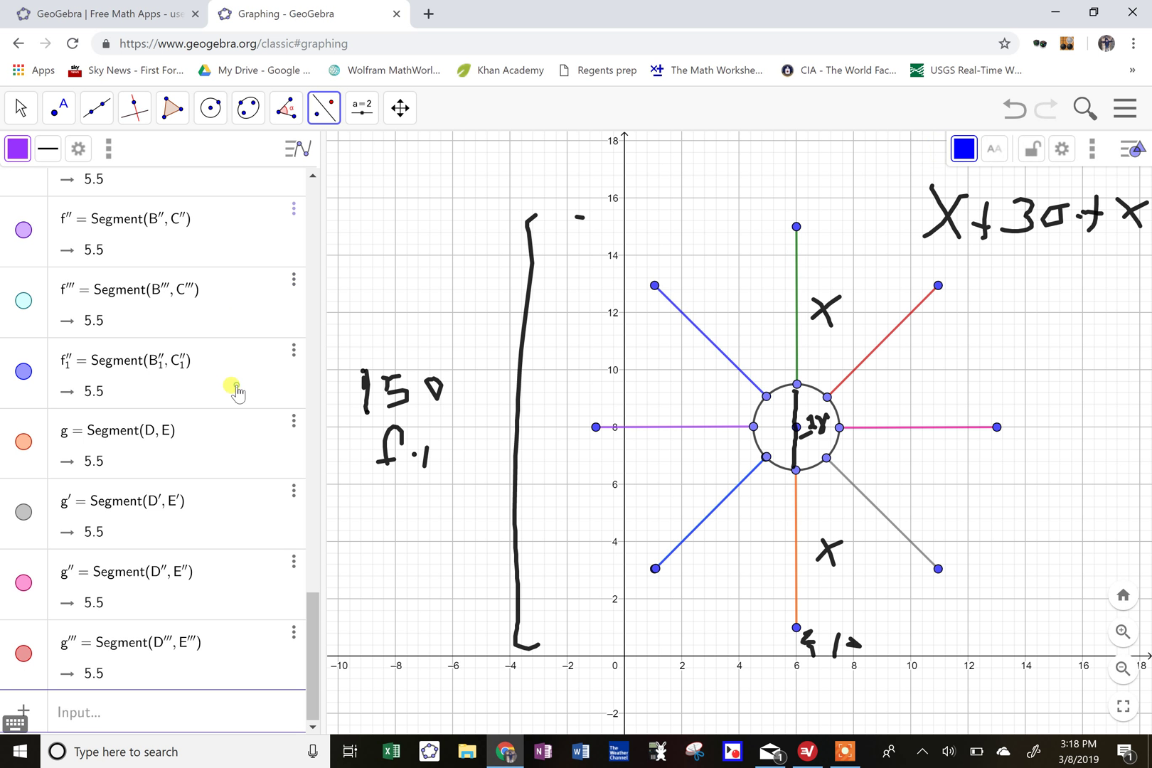
left_click(233, 403)
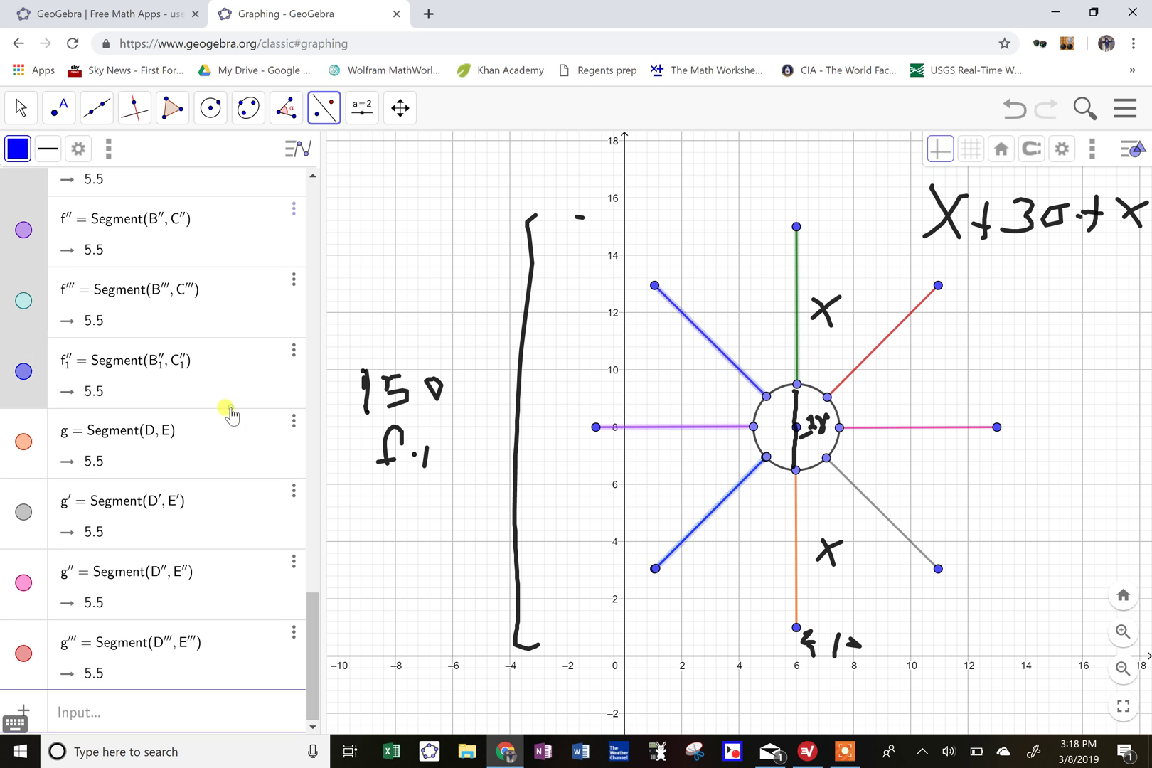
left_click(225, 530)
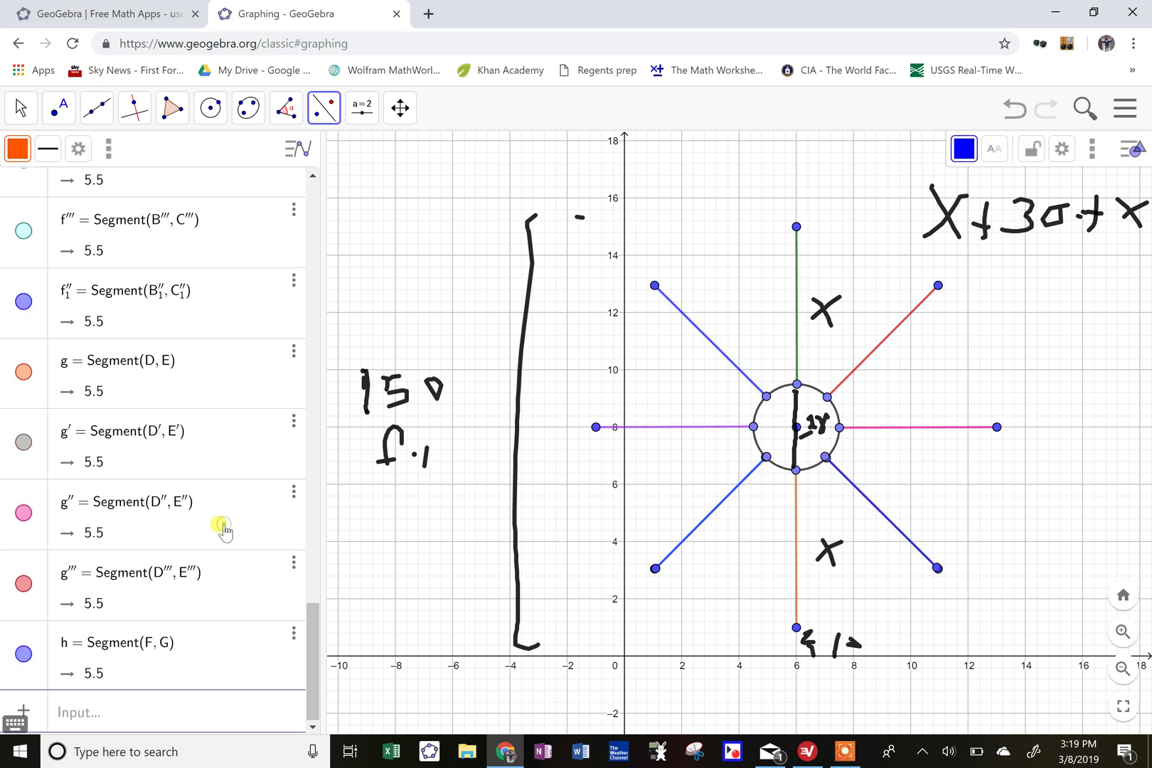
left_click(225, 584)
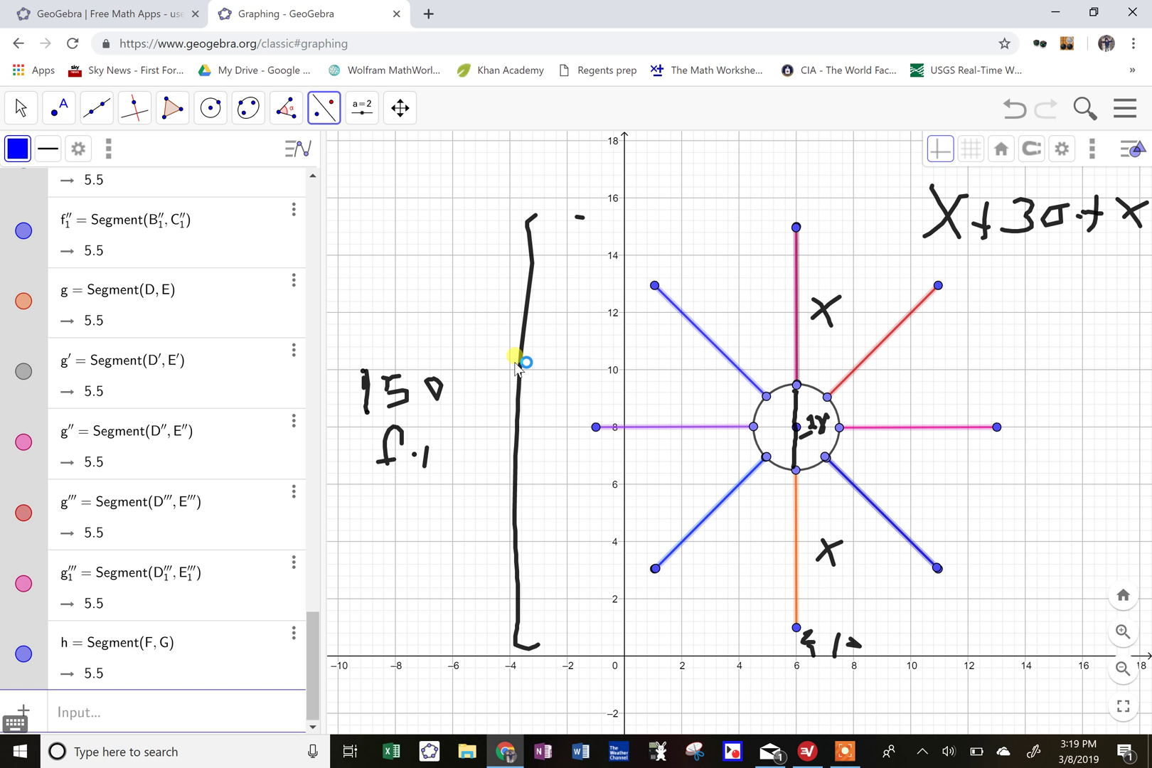
key("shift")
key("shift")
key("shift")
key("shift")
key("shift")
left_click(394, 197)
left_click(22, 109)
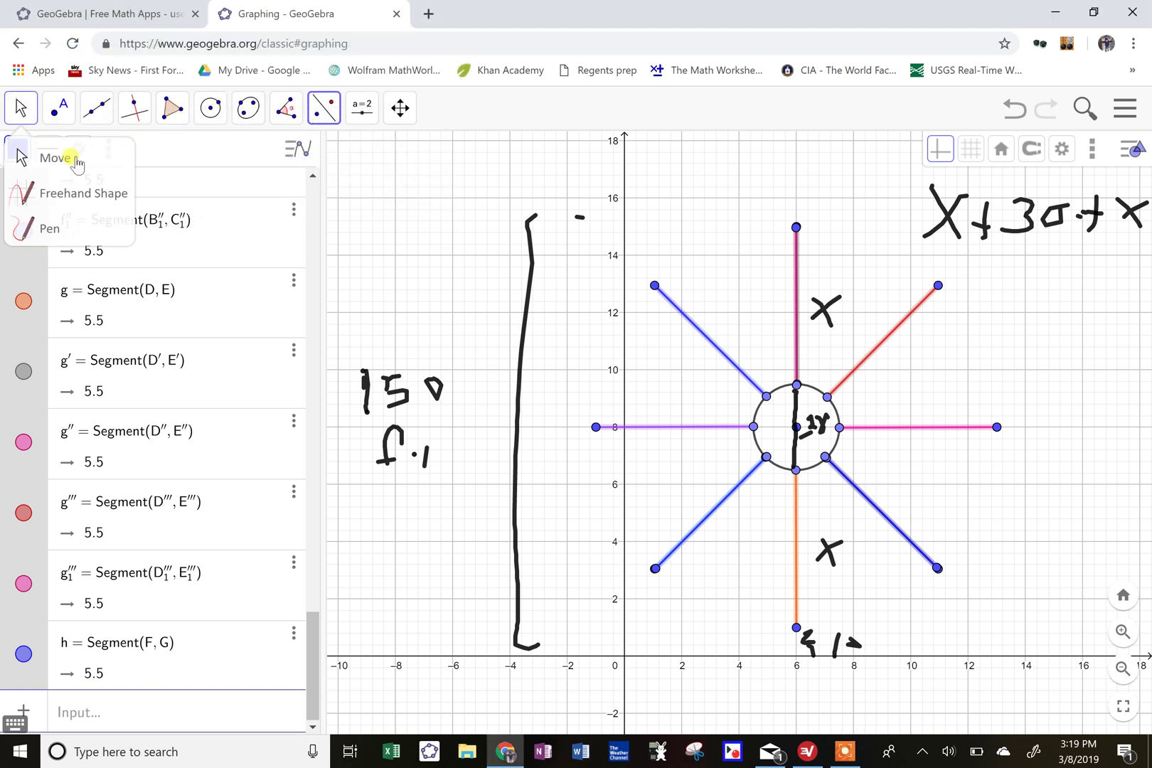
Step: Draw a vertical line through the points (-2, 14) and (-2, 4) beside the wheel
left_click(98, 109)
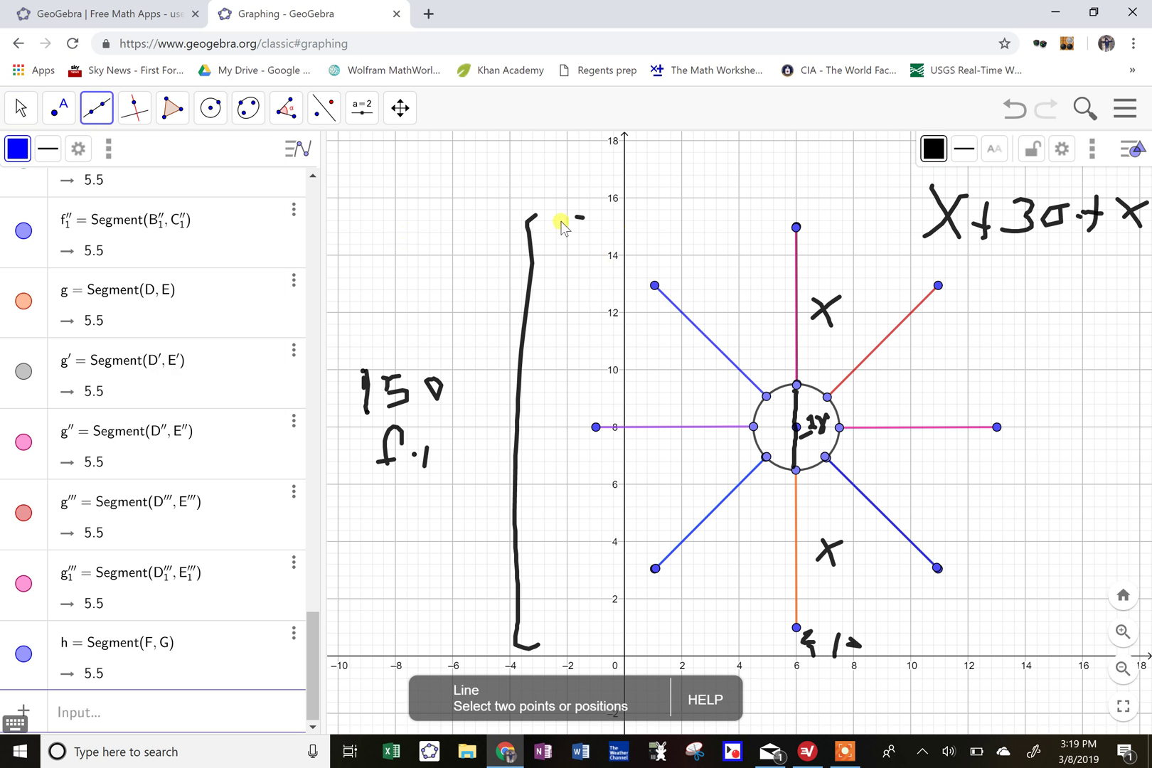
left_click(569, 254)
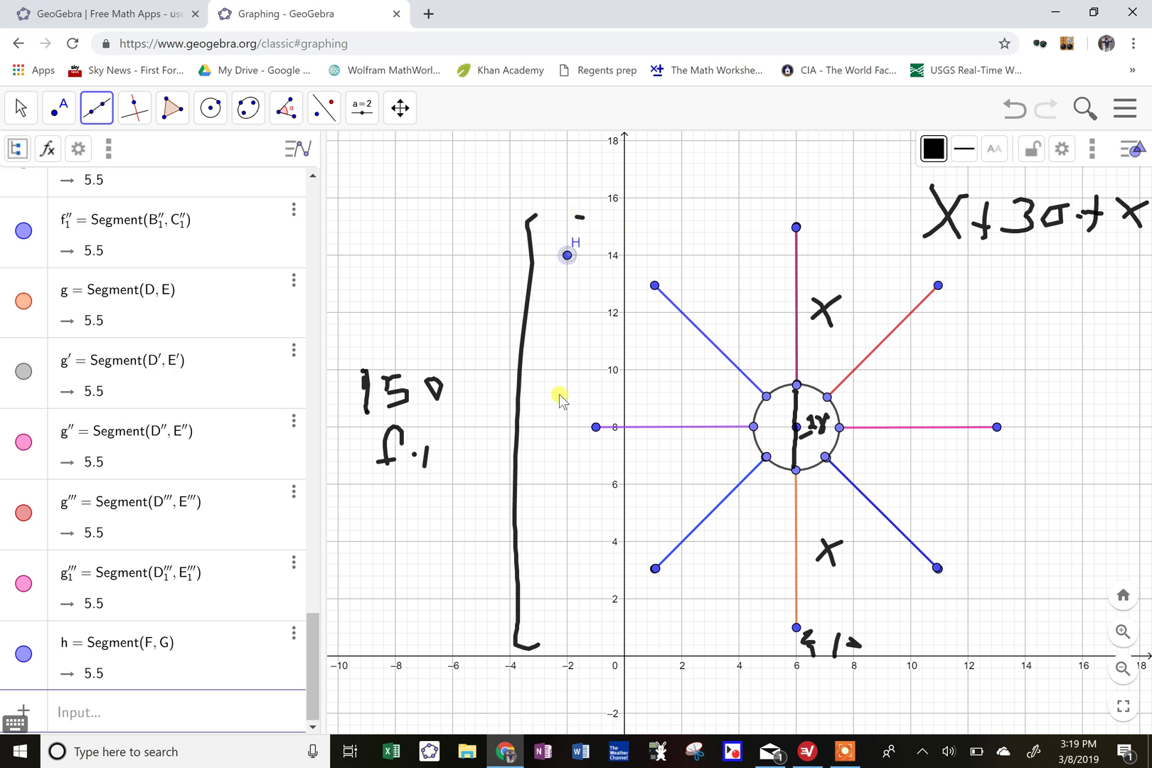
left_click(567, 542)
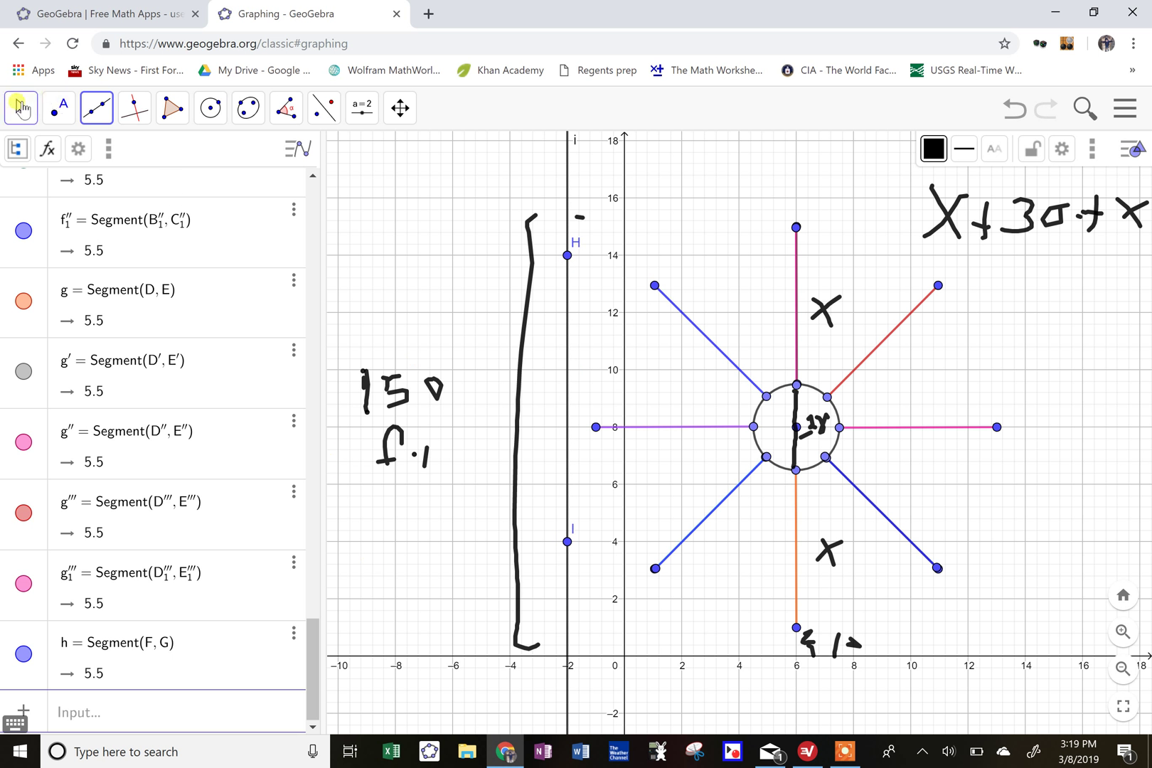
Step: Reflect the point at the top of the circle about the vertical line through H and I
left_click(324, 110)
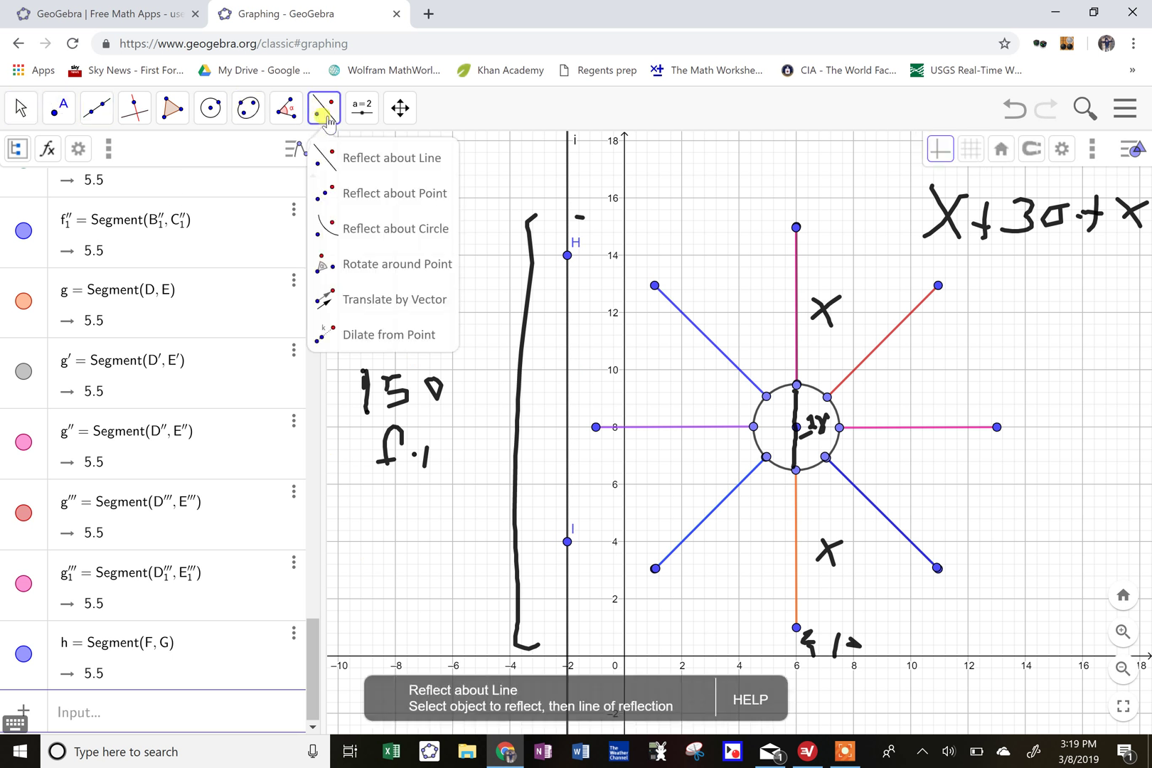
left_click(373, 158)
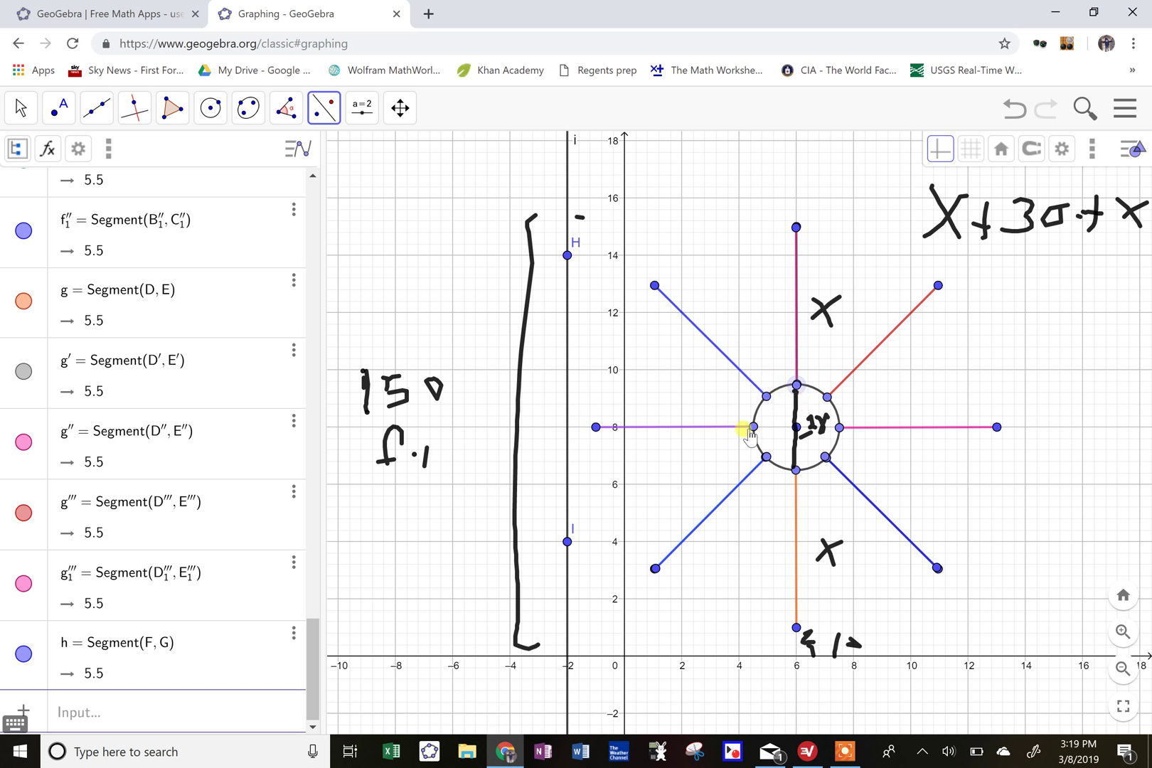
left_click(569, 424)
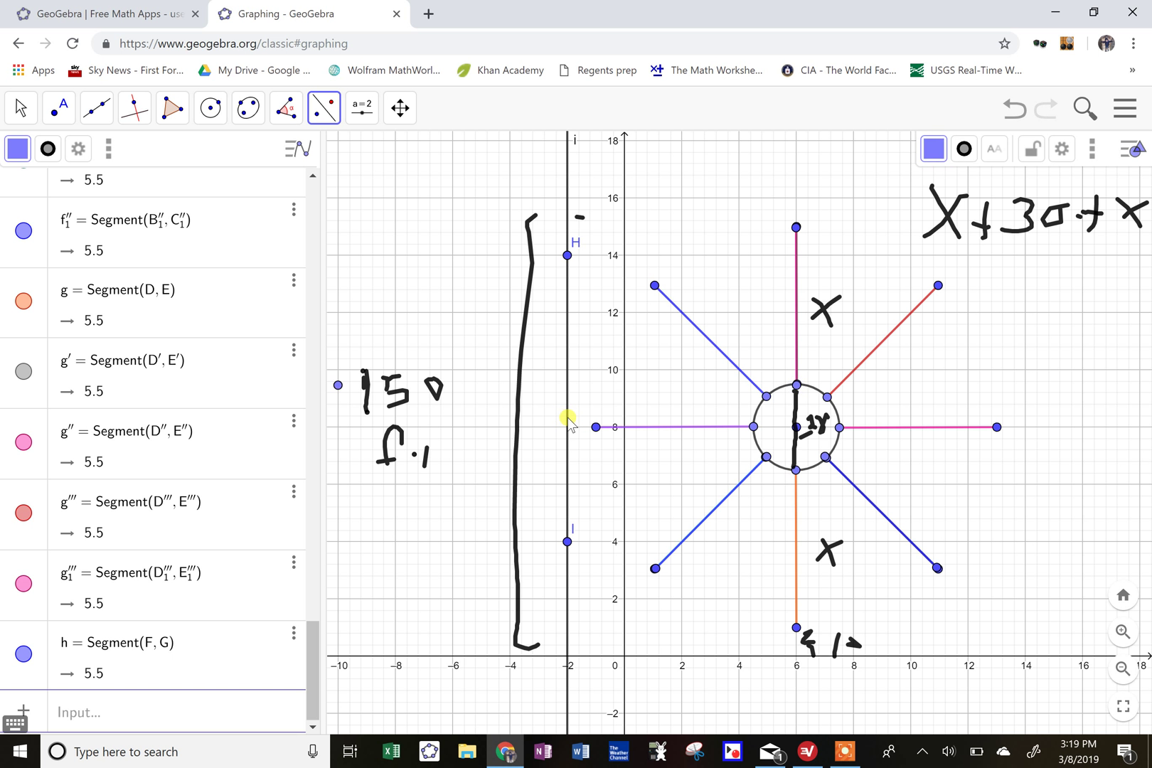
Step: Try to reflect the wheel's spokes, picking the purple horizontal spoke and the orange lower spoke in the drawing
left_click(721, 352)
left_click(703, 428)
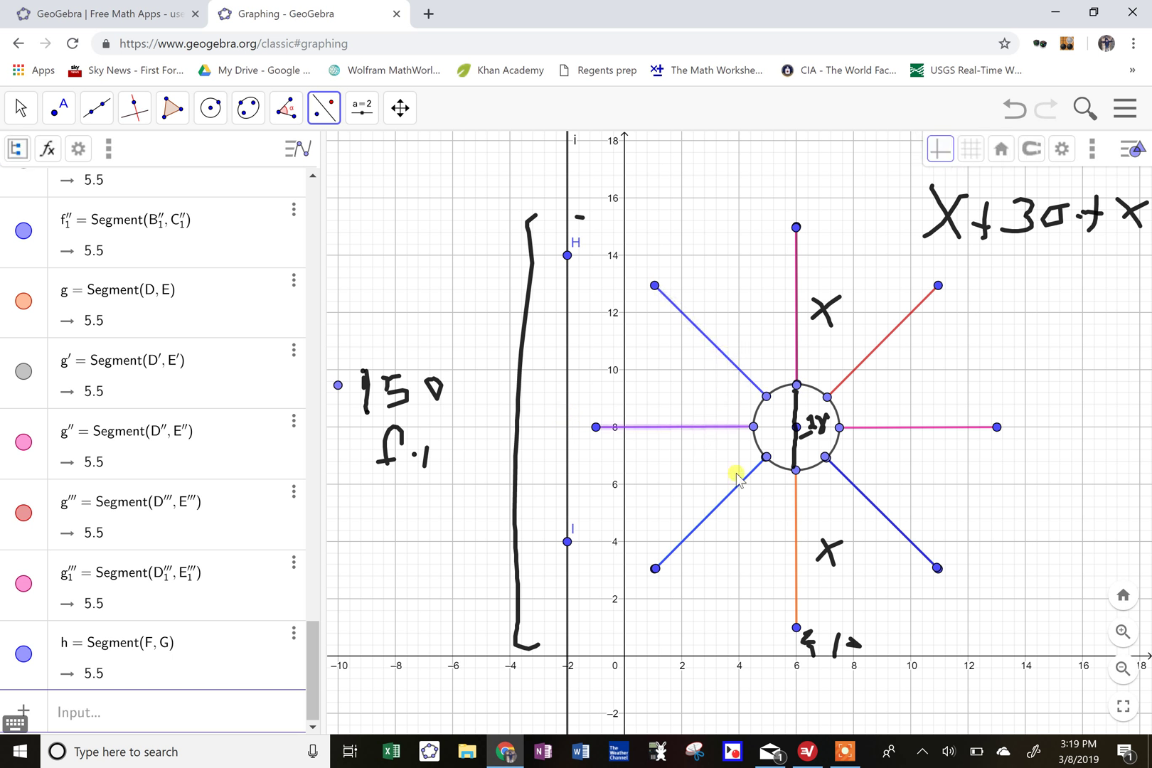
left_click(793, 502)
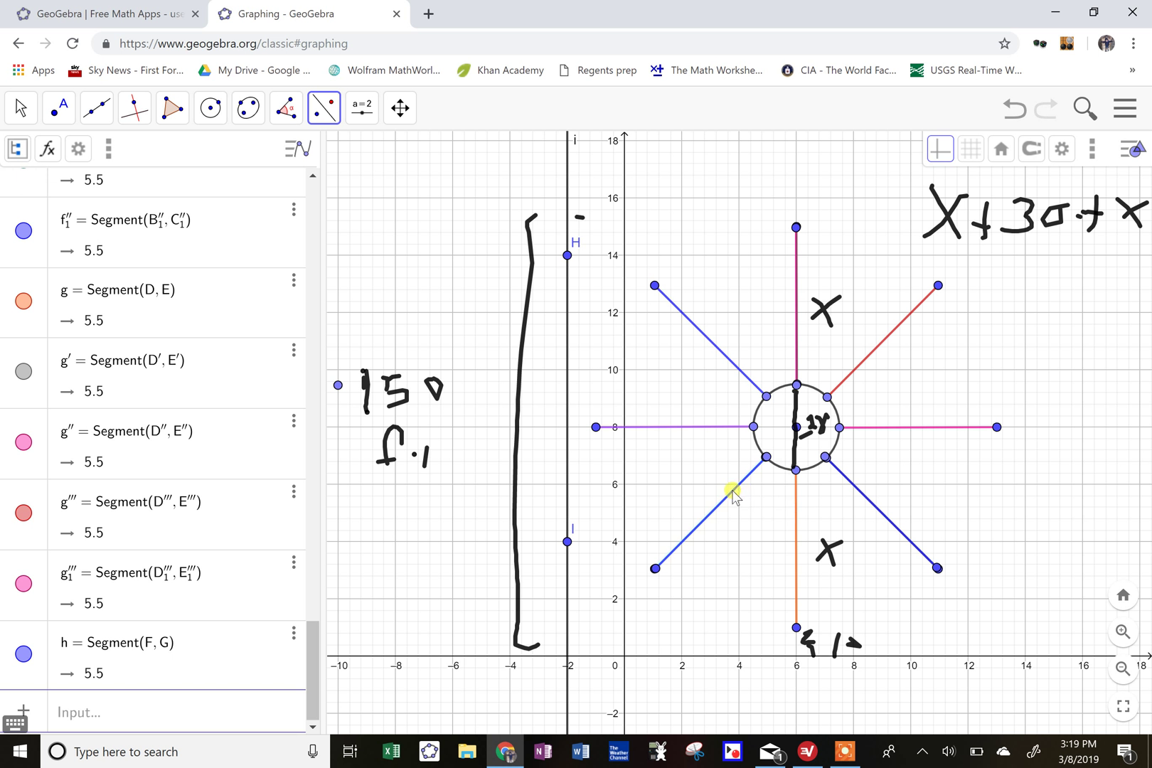
left_click(792, 502)
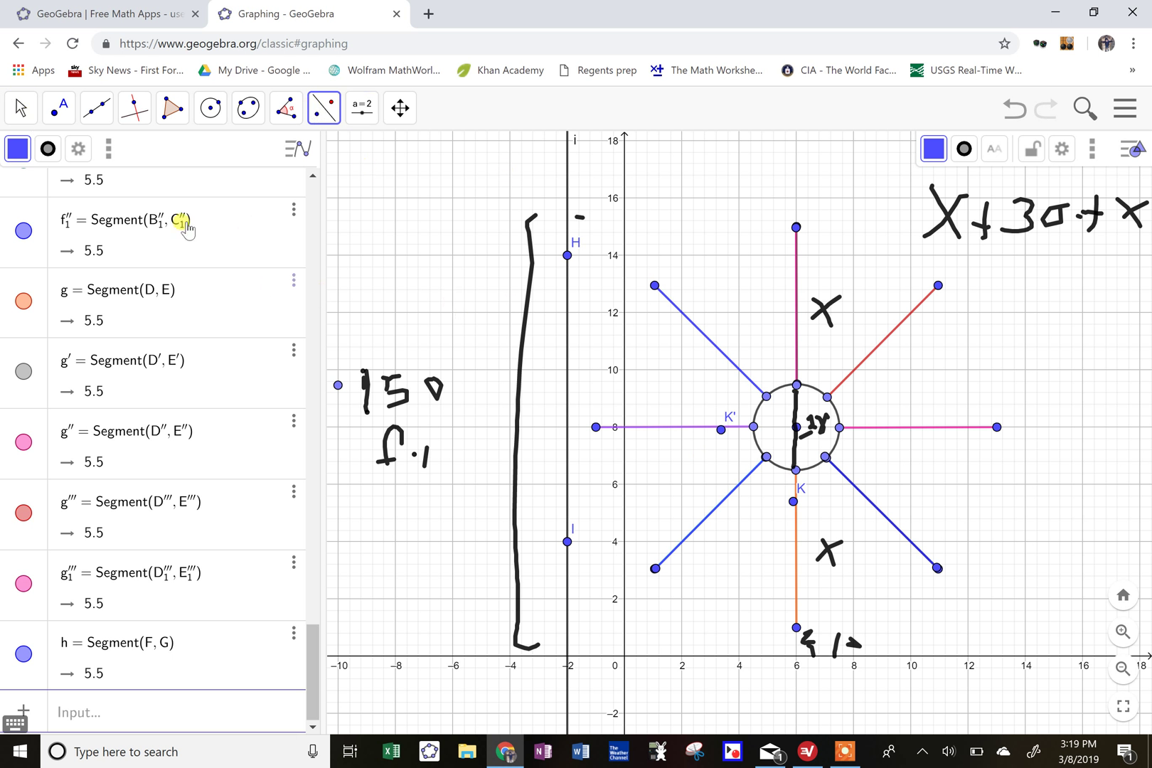
Step: Delete the handwritten 150 ft height bracket and the X labels next to the vertical spokes
left_click(20, 108)
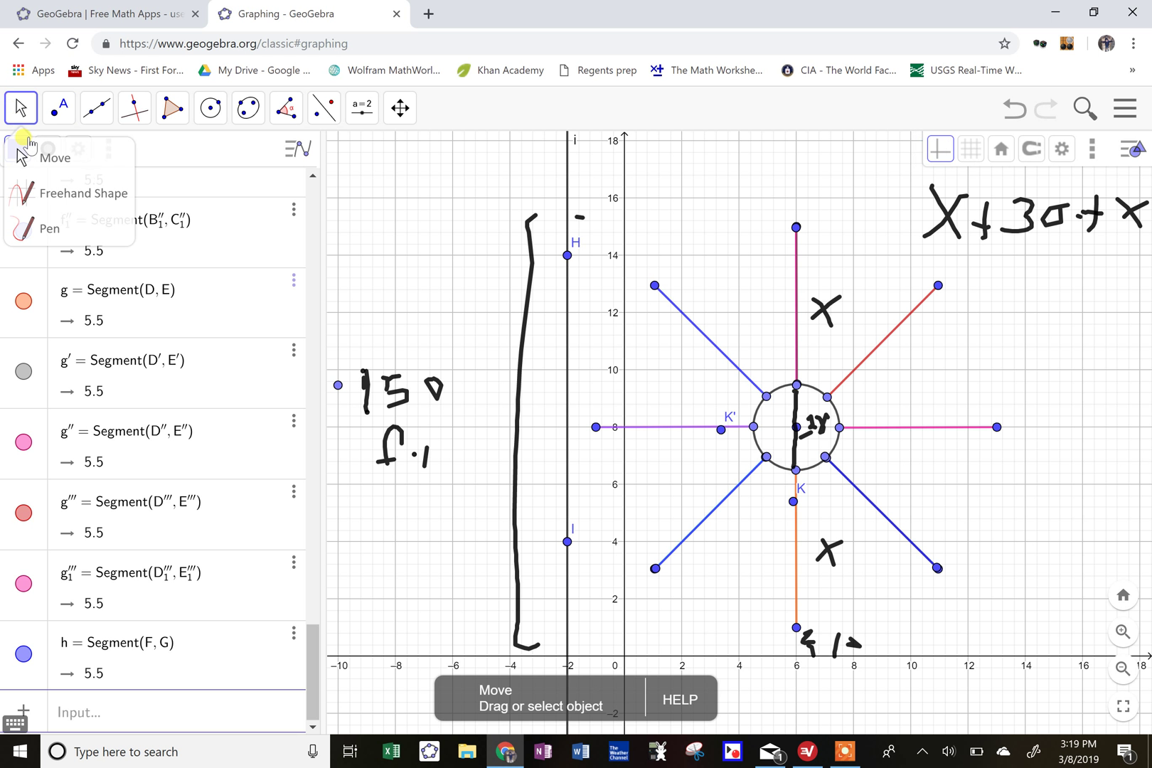
left_click(27, 153)
mouse_move(363, 373)
left_mouse_down()
mouse_move(399, 468)
mouse_move(475, 525)
left_mouse_up()
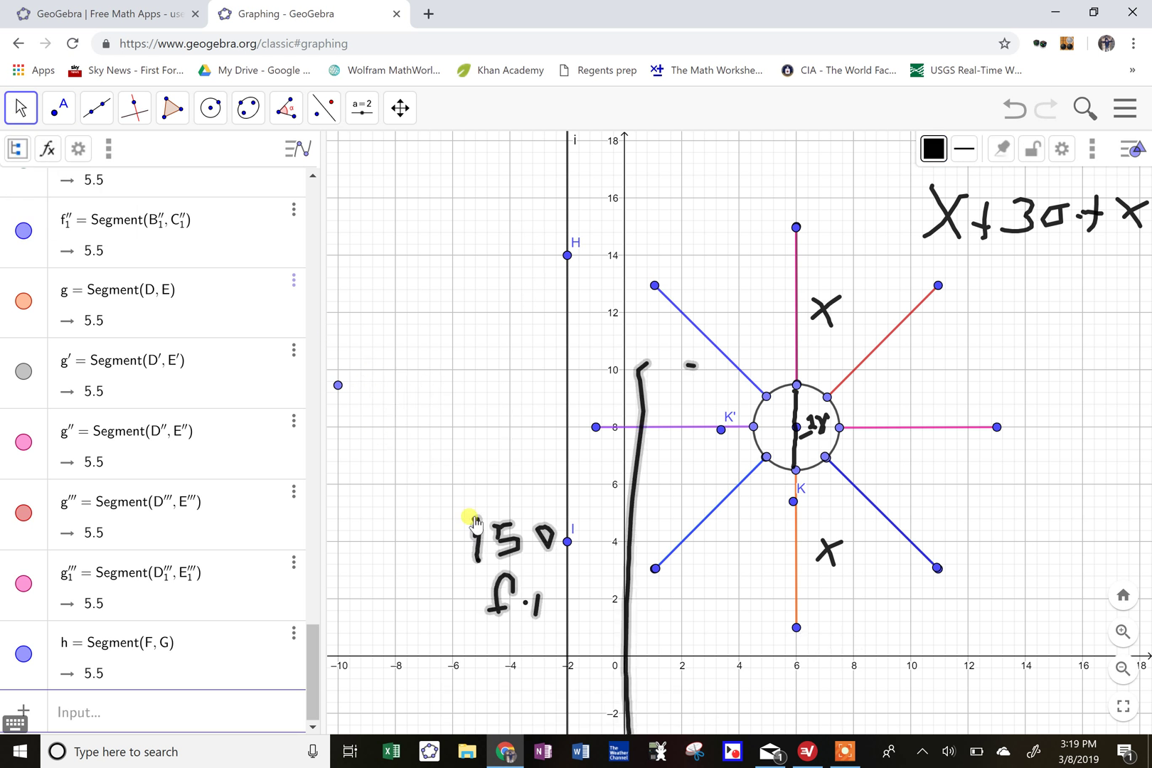
key("Delete")
left_click(816, 305)
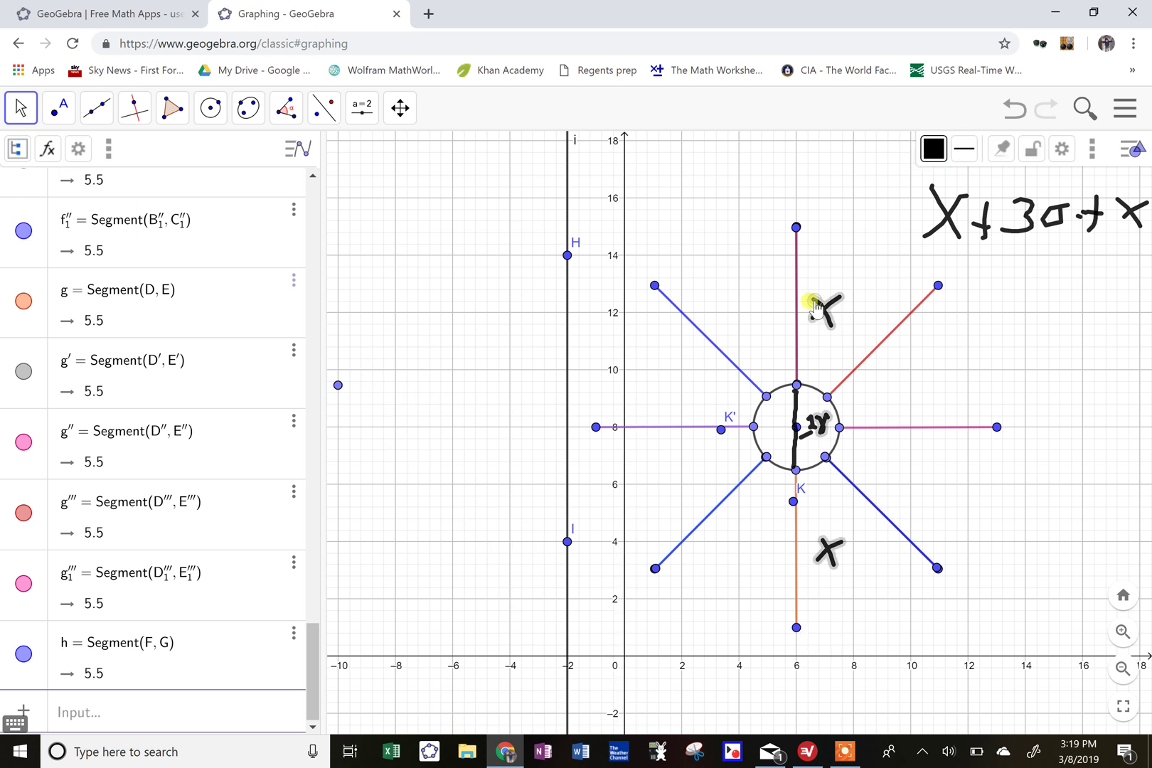
key("Delete")
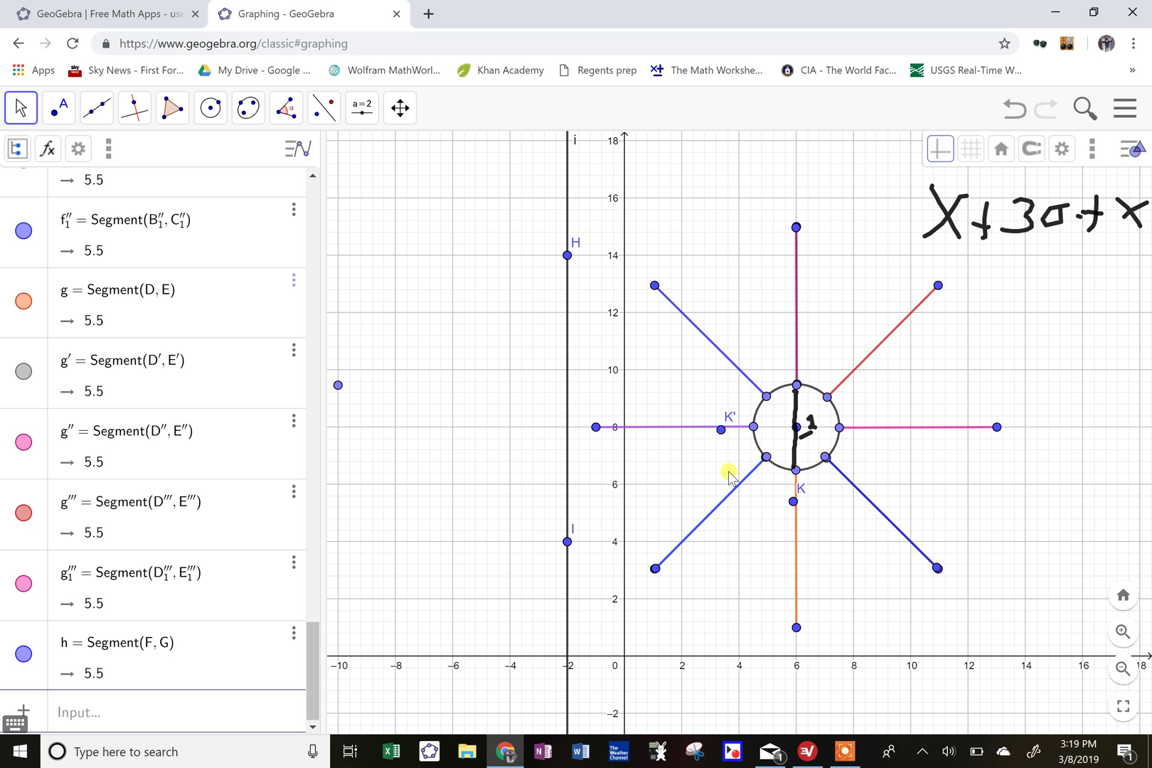
left_click(805, 432)
key("Delete")
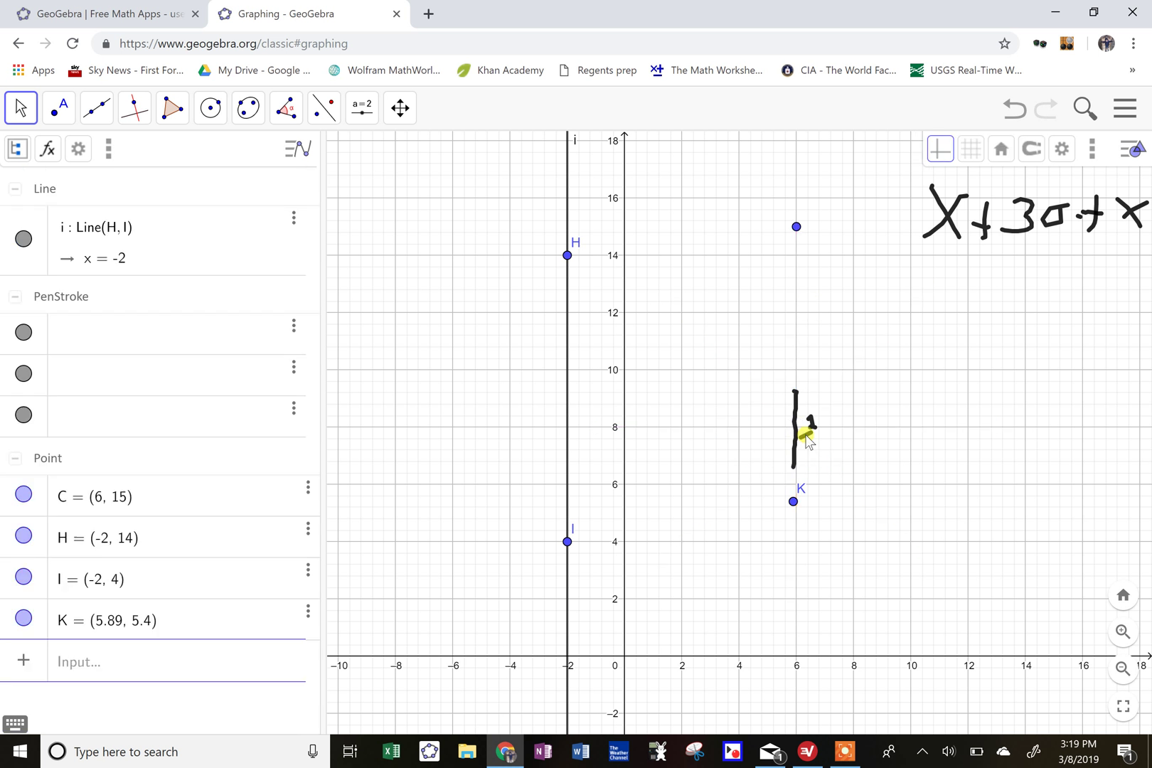
left_click(1017, 109)
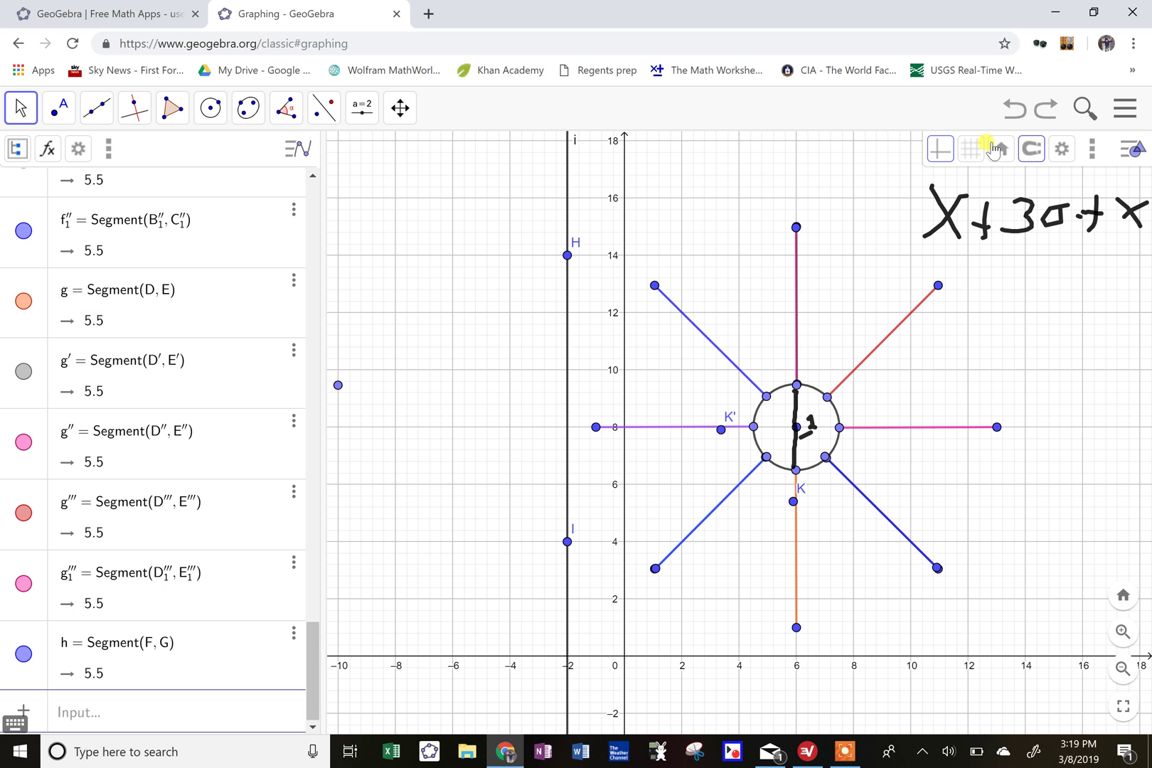
Step: Delete the remaining handwritten marks inside the circle
left_click(809, 421)
key("Delete")
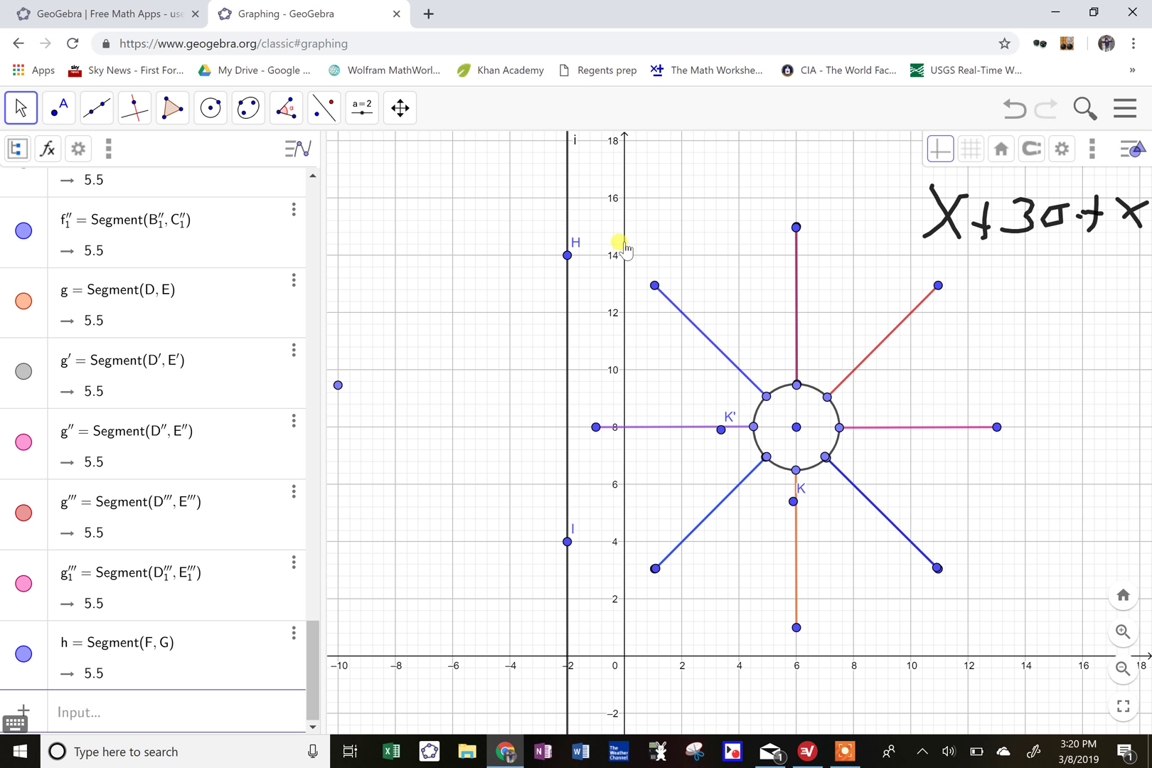
Step: Reflect the upper-left, left and lower-left spokes about the vertical line through H and I
left_click_drag(624, 244, 501, 239)
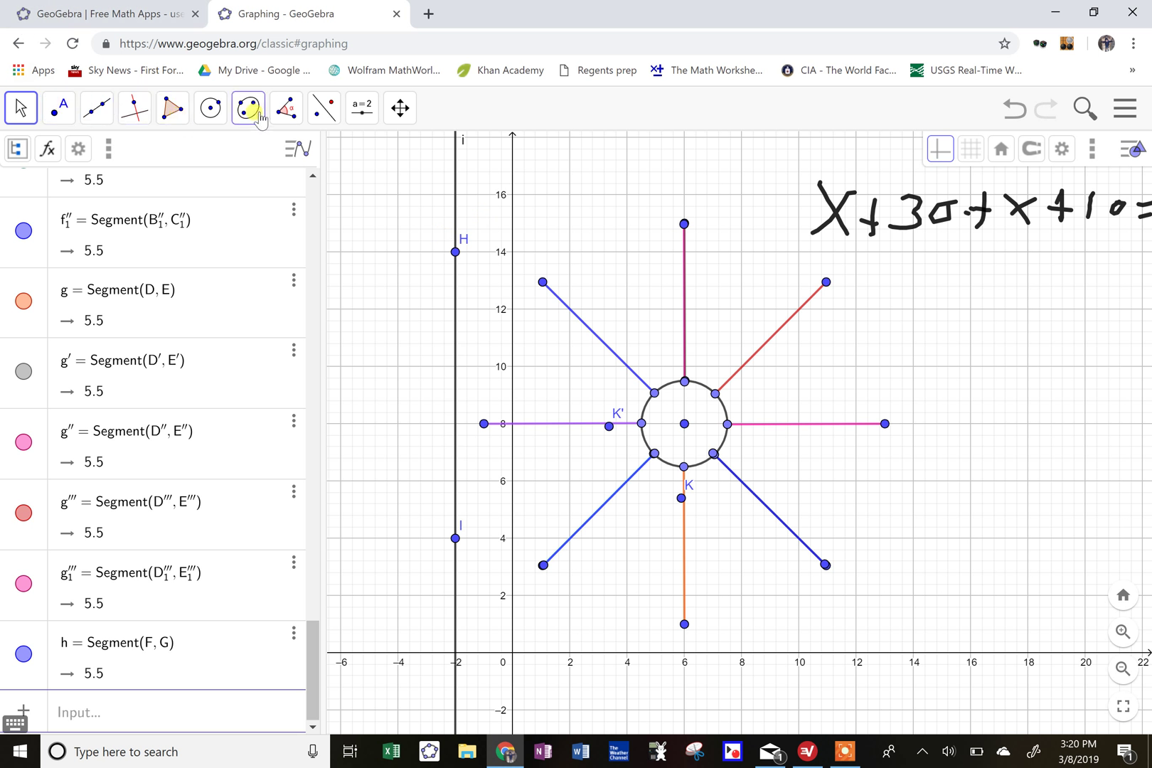
left_click(324, 115)
left_click(366, 158)
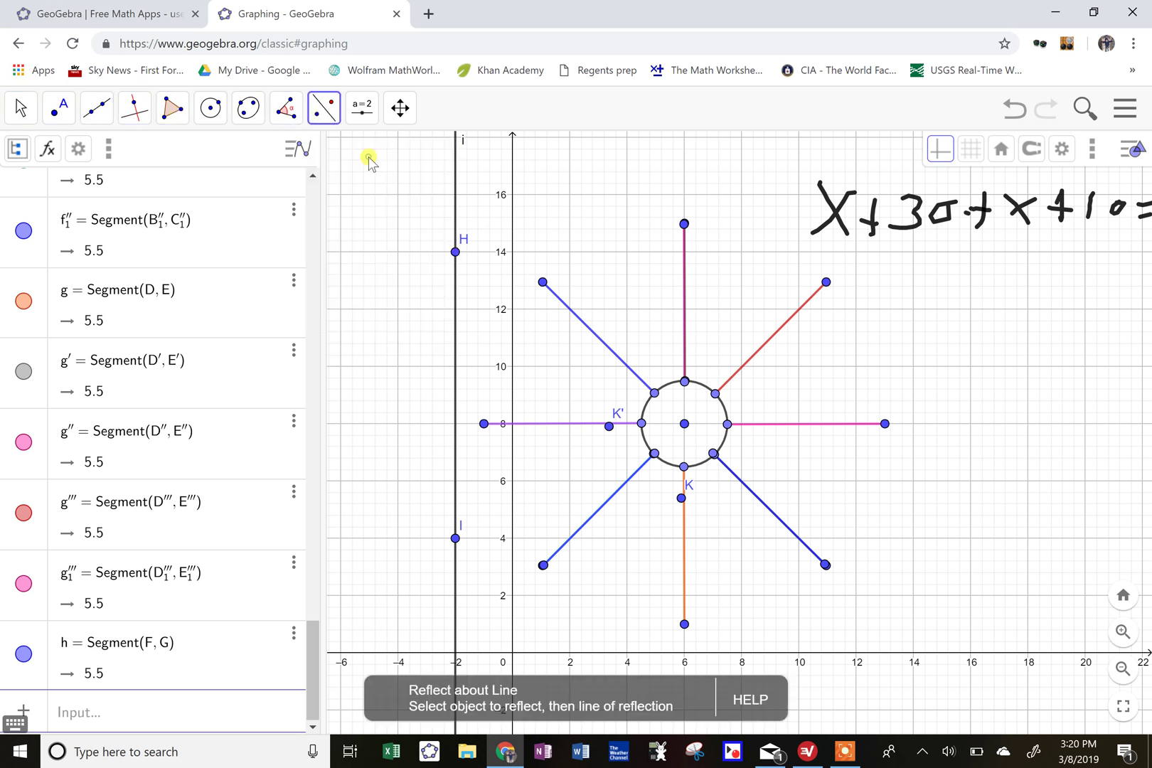
left_click(598, 340)
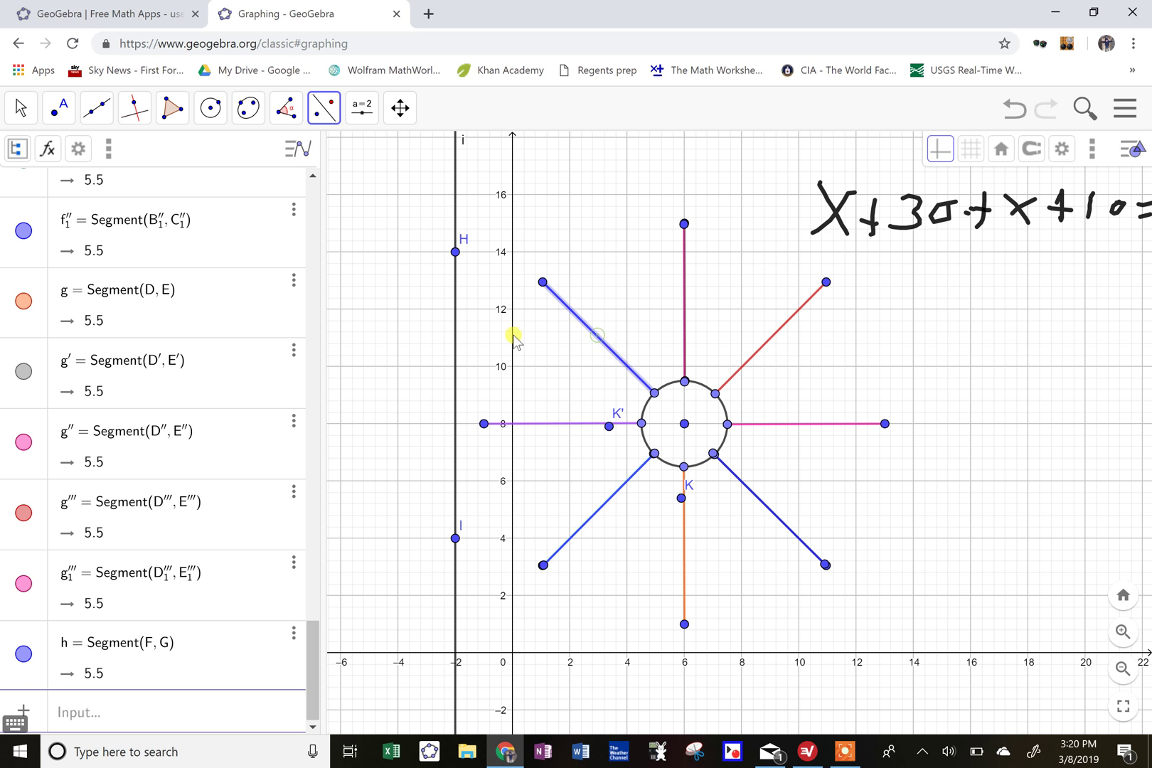
left_click(455, 334)
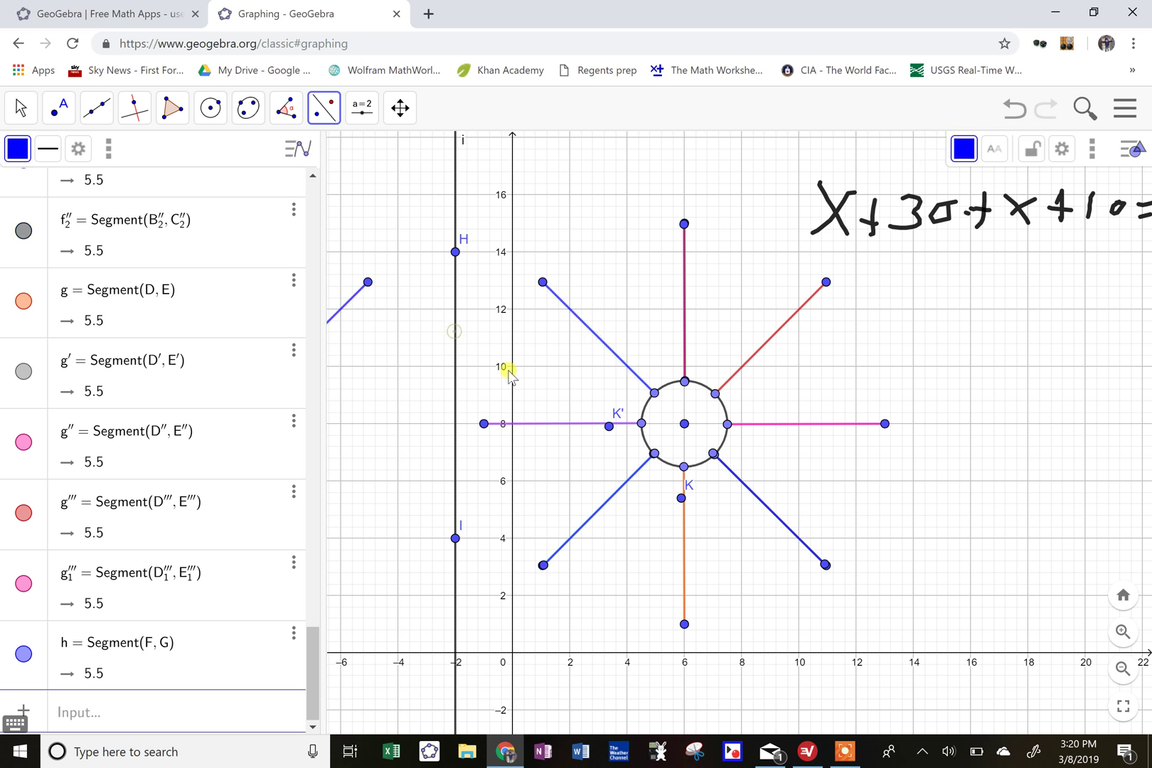
left_click(555, 425)
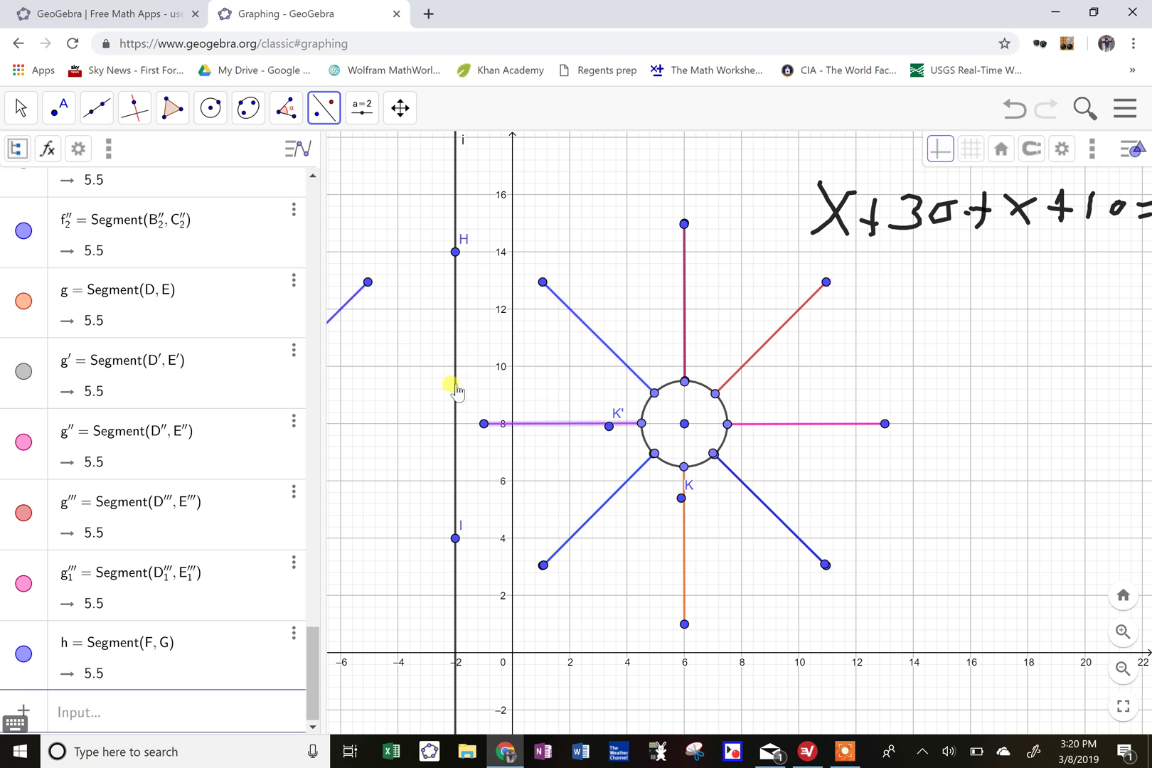
left_click(456, 390)
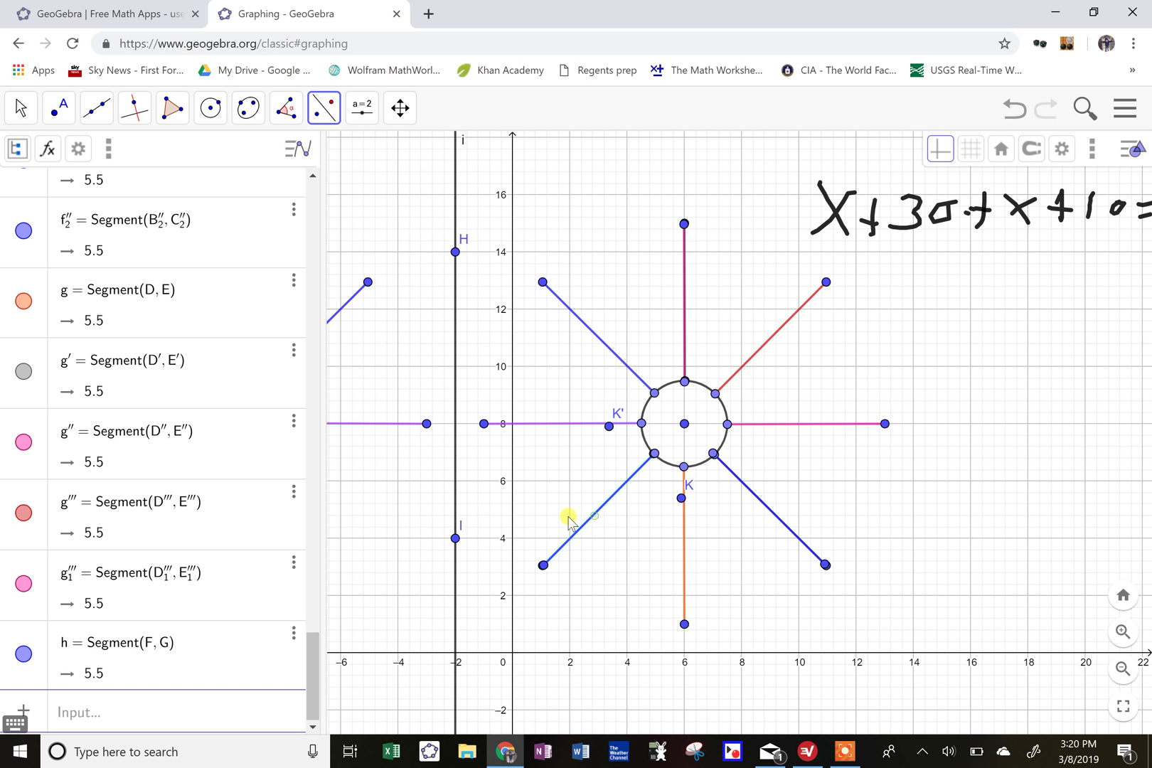
left_click(455, 487)
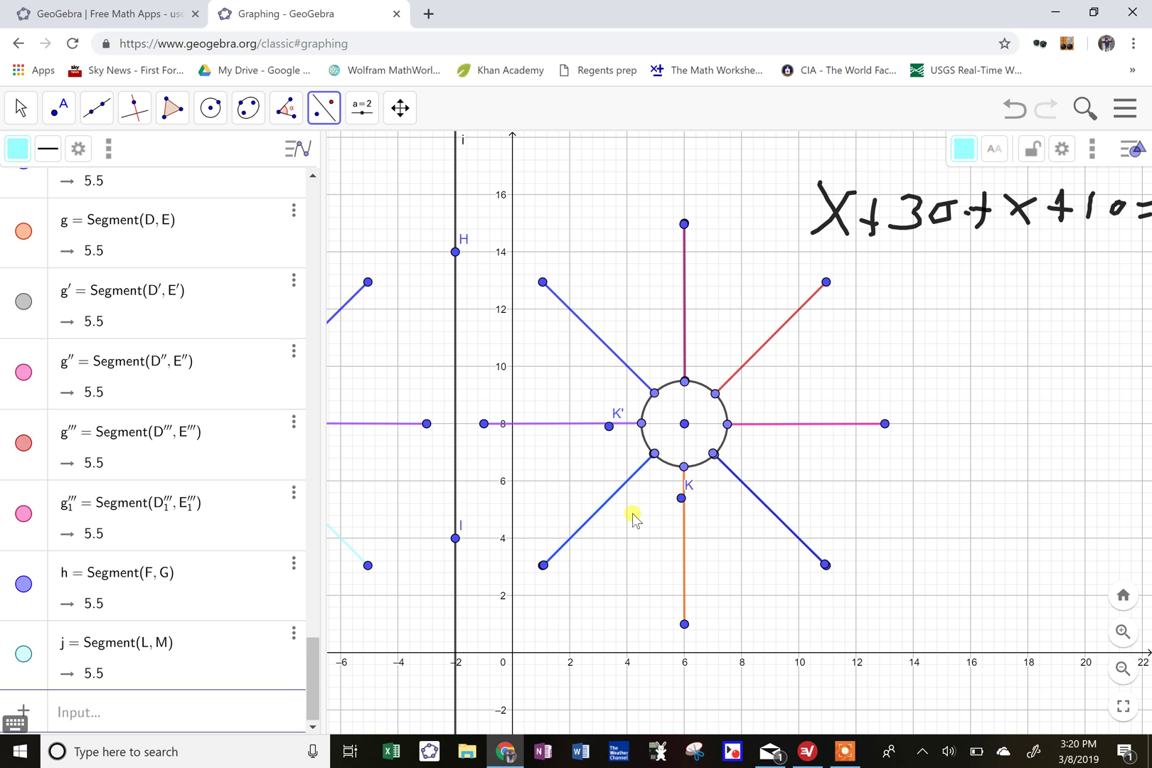
Step: Reflect the orange lower spoke and the lower-right spoke about the vertical line through H and I
left_click(682, 540)
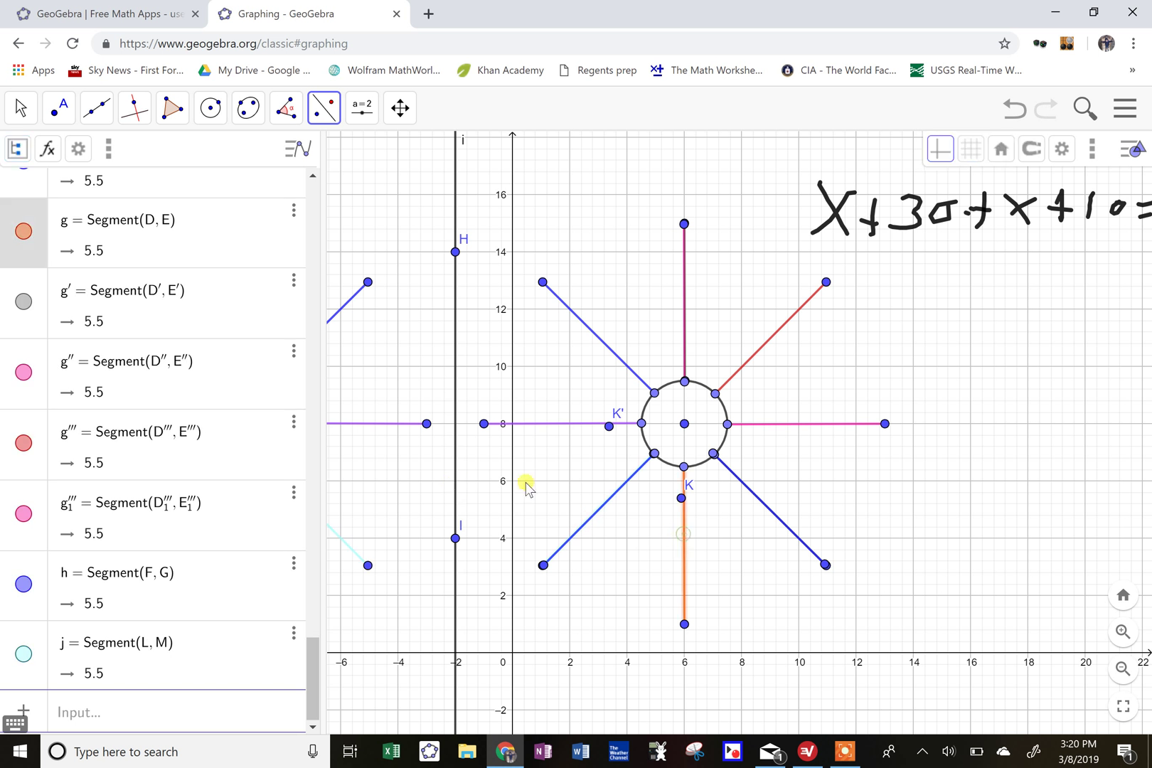
left_click(453, 479)
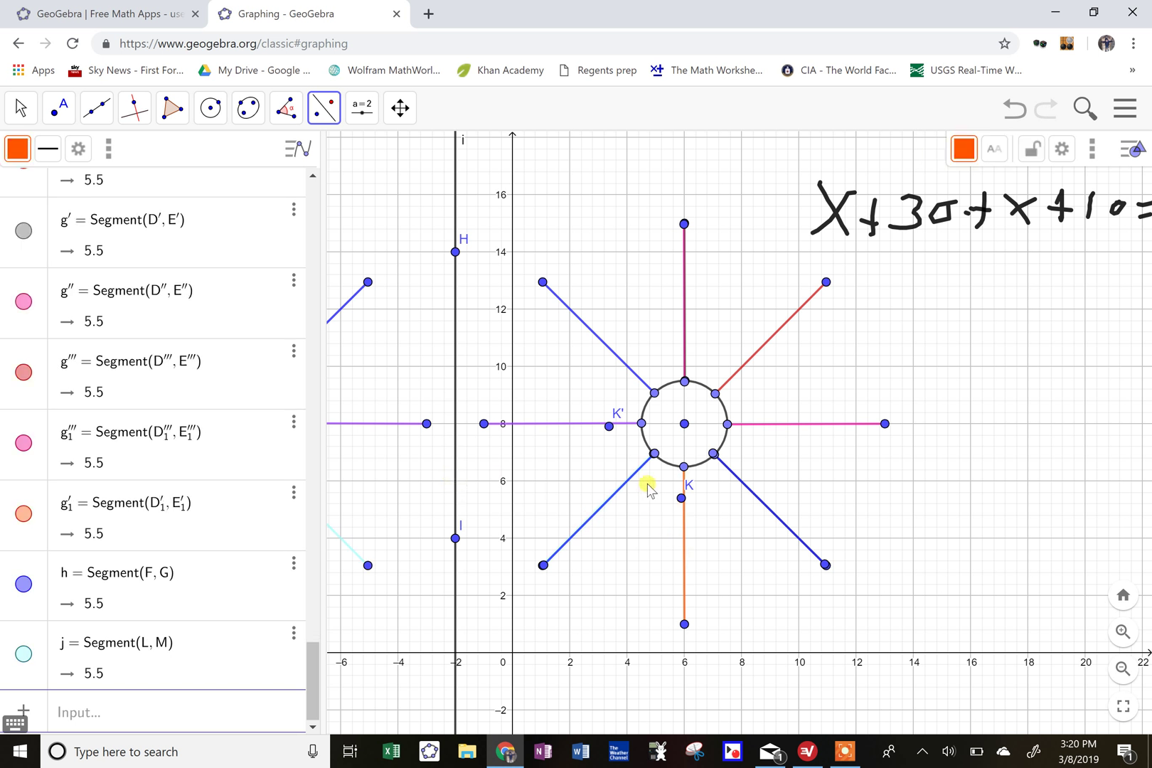
left_click(738, 483)
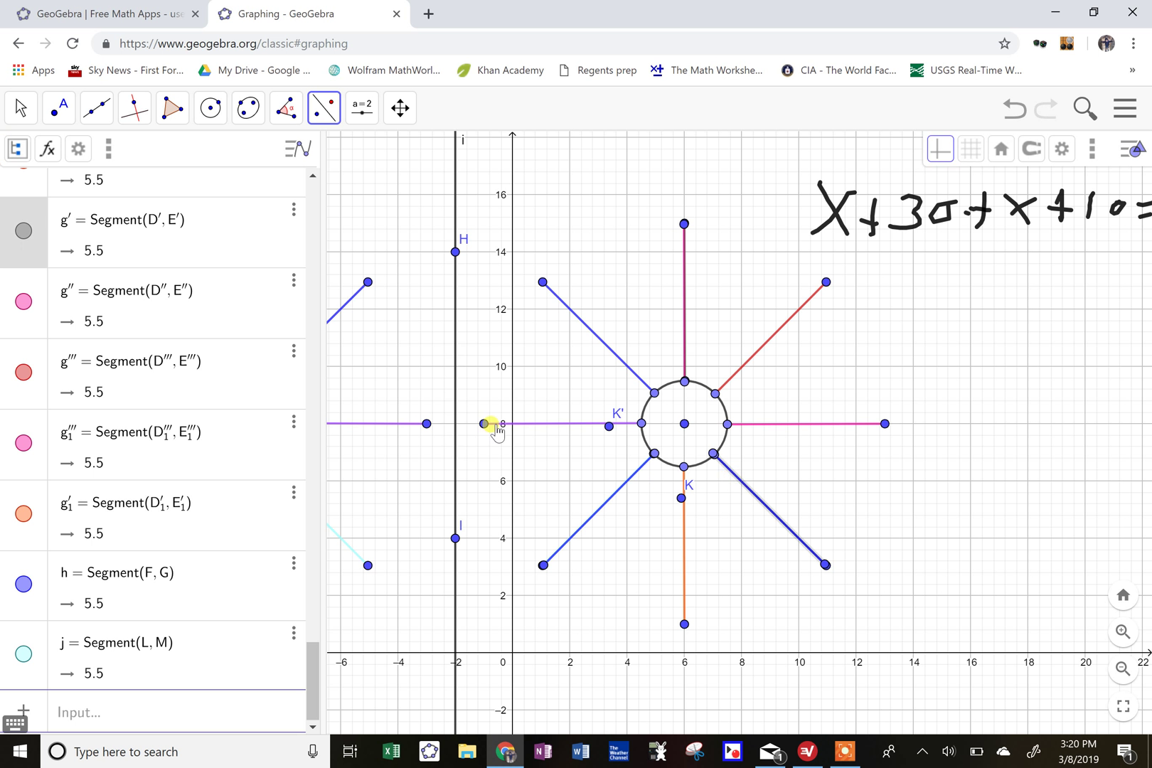
left_click(455, 422)
Step: Reflect the circle about the vertical line through H and I, and try to reflect the right horizontal spoke the same way
left_click(644, 415)
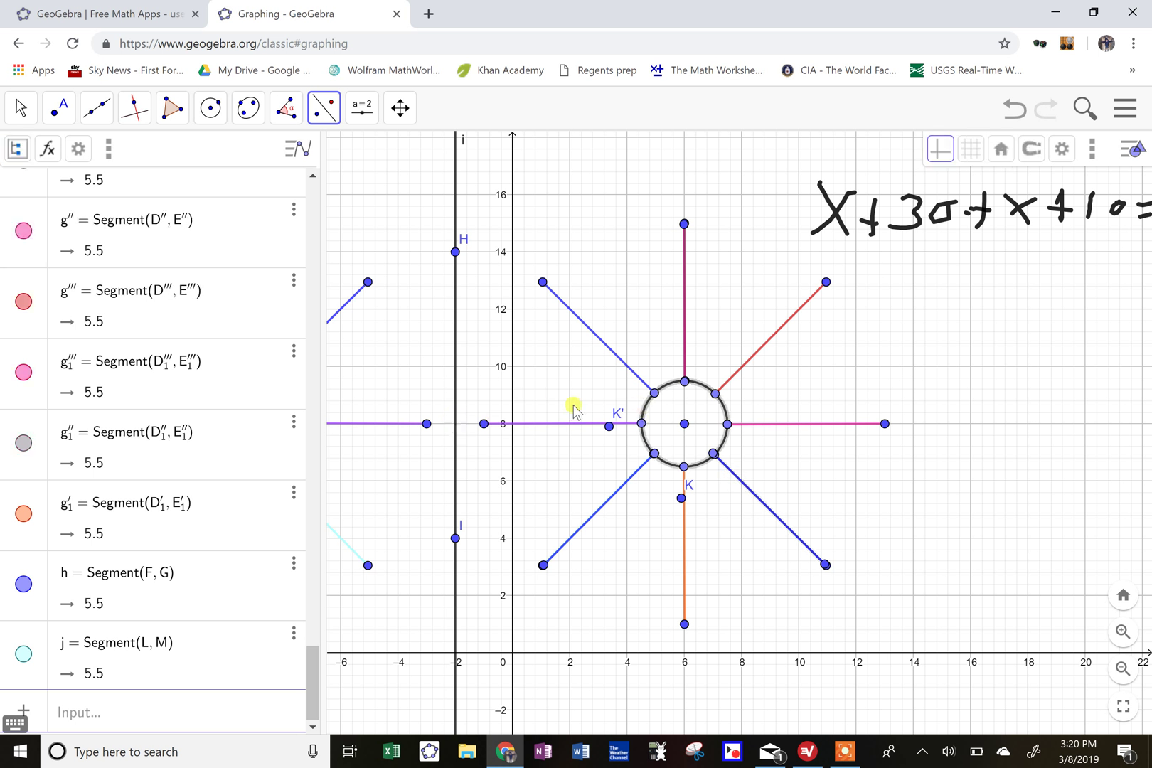
left_click(455, 400)
left_click(777, 421)
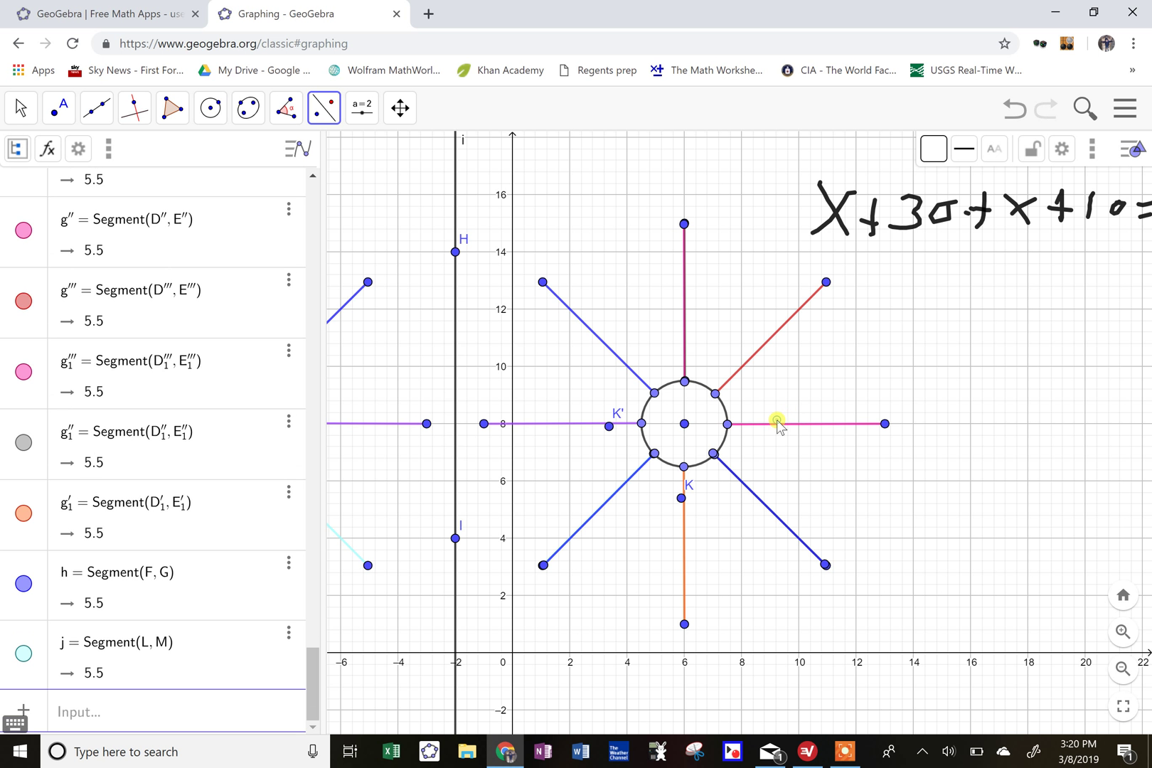
left_click(746, 424)
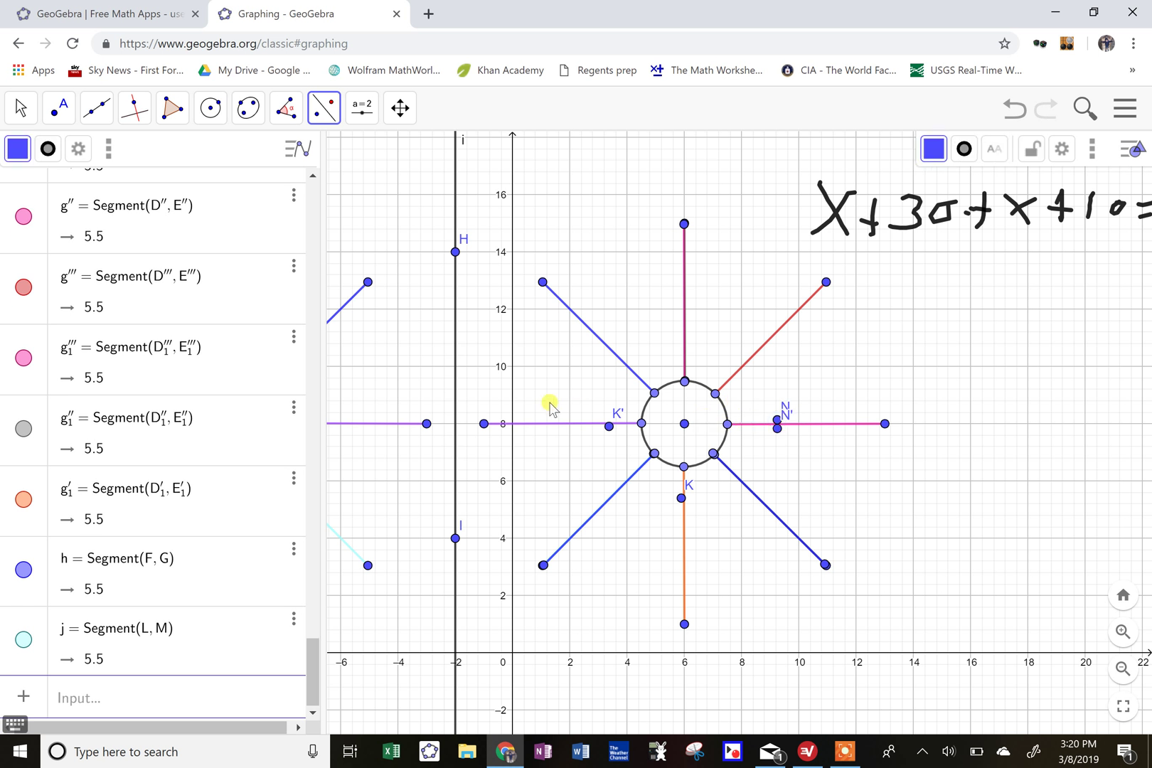
left_click(463, 384)
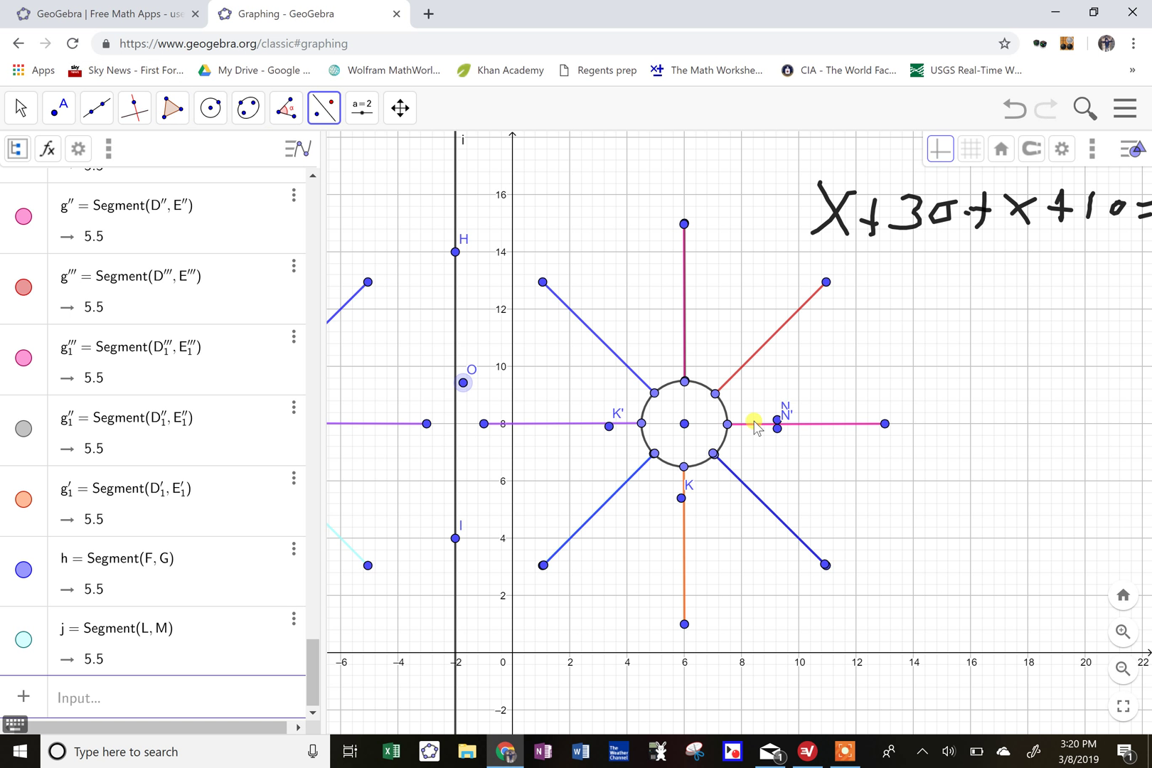
left_click(817, 424)
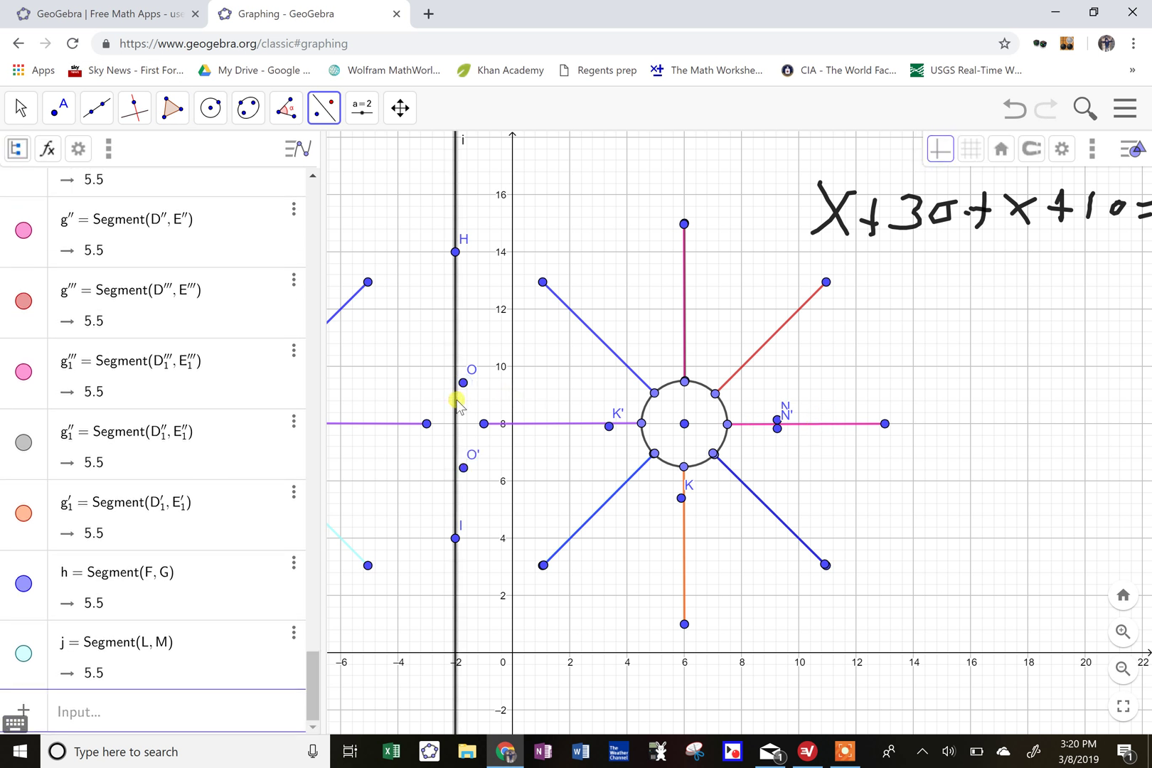
Step: Try to reflect the red upper-right spoke and the upper vertical spoke about the line through H and I
left_click(759, 351)
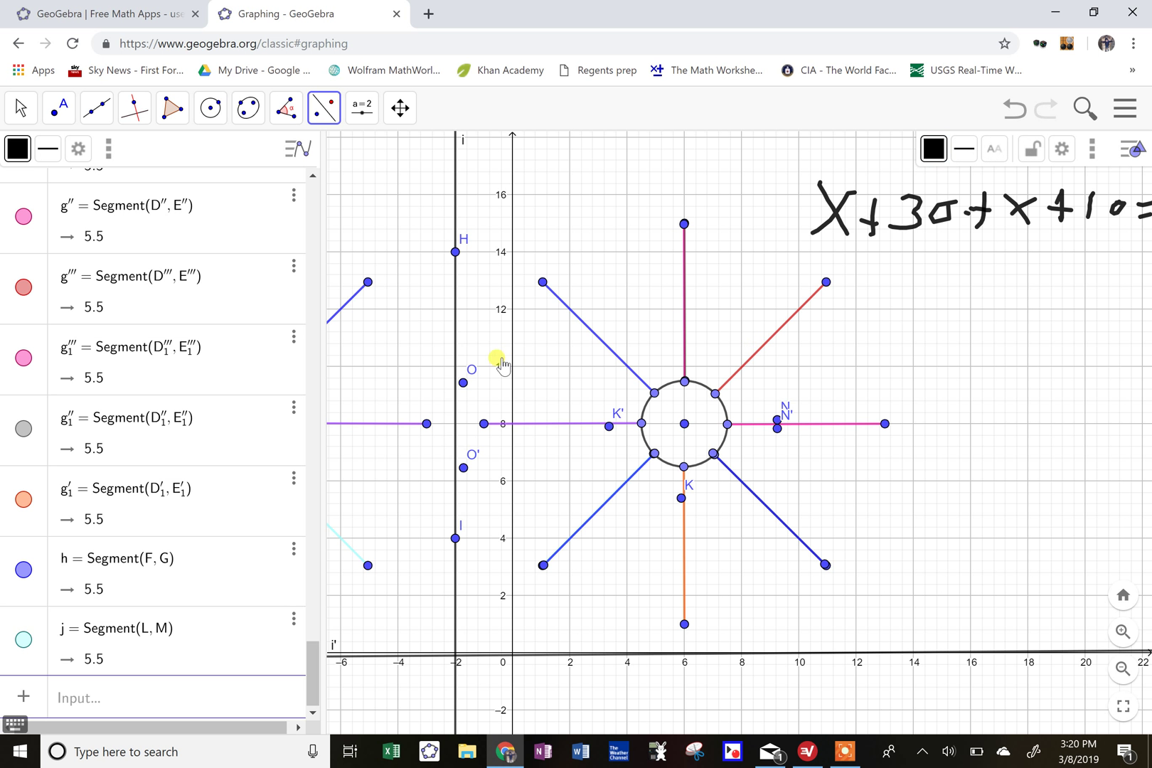
left_click(456, 344)
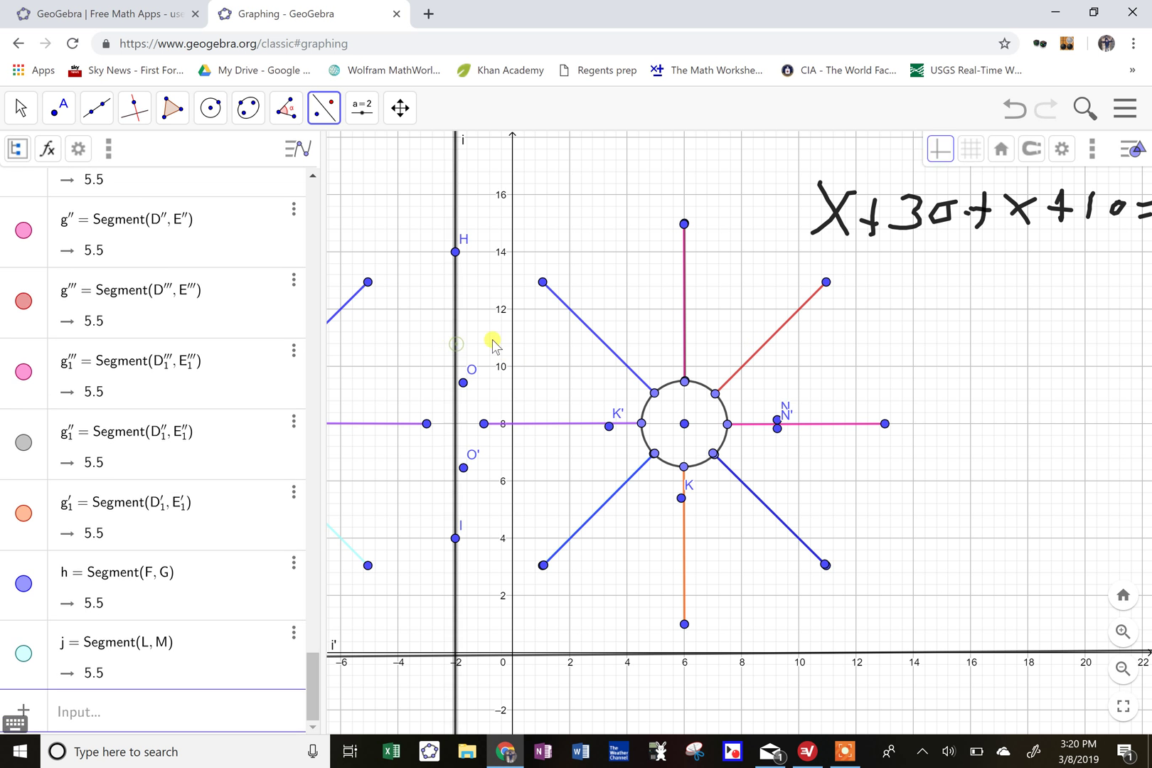
left_click(776, 331)
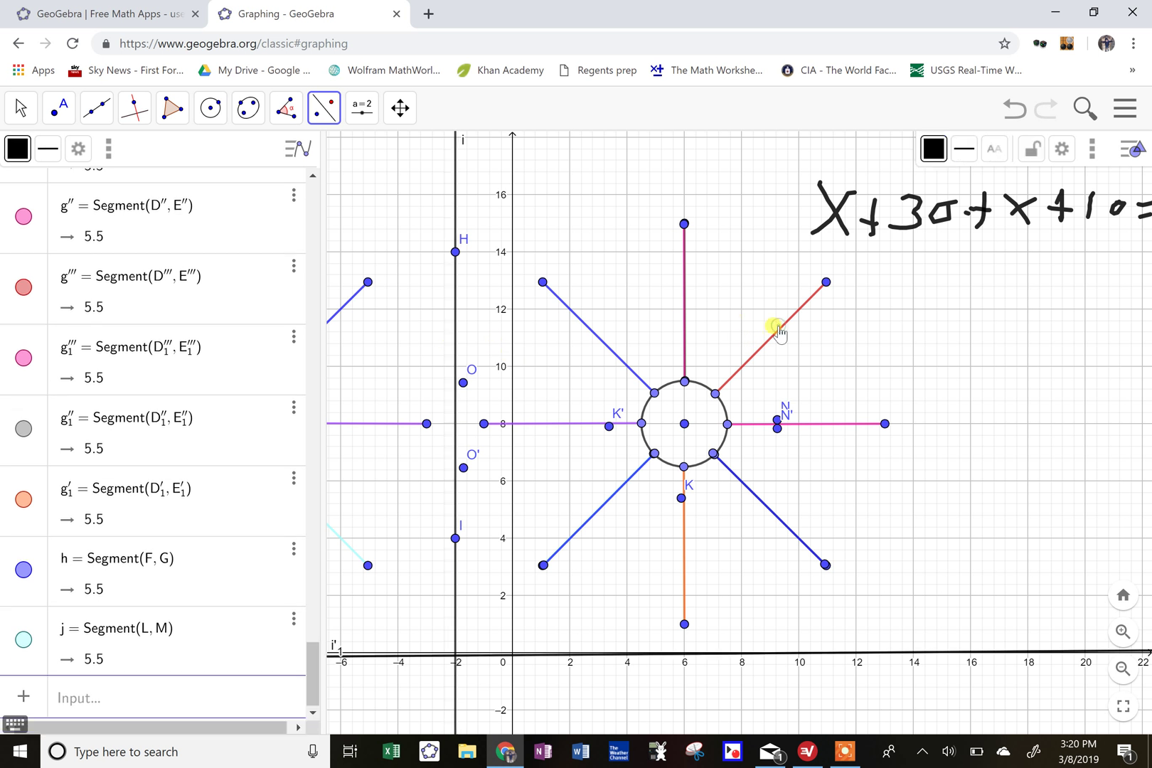
left_click(454, 317)
left_click(683, 311)
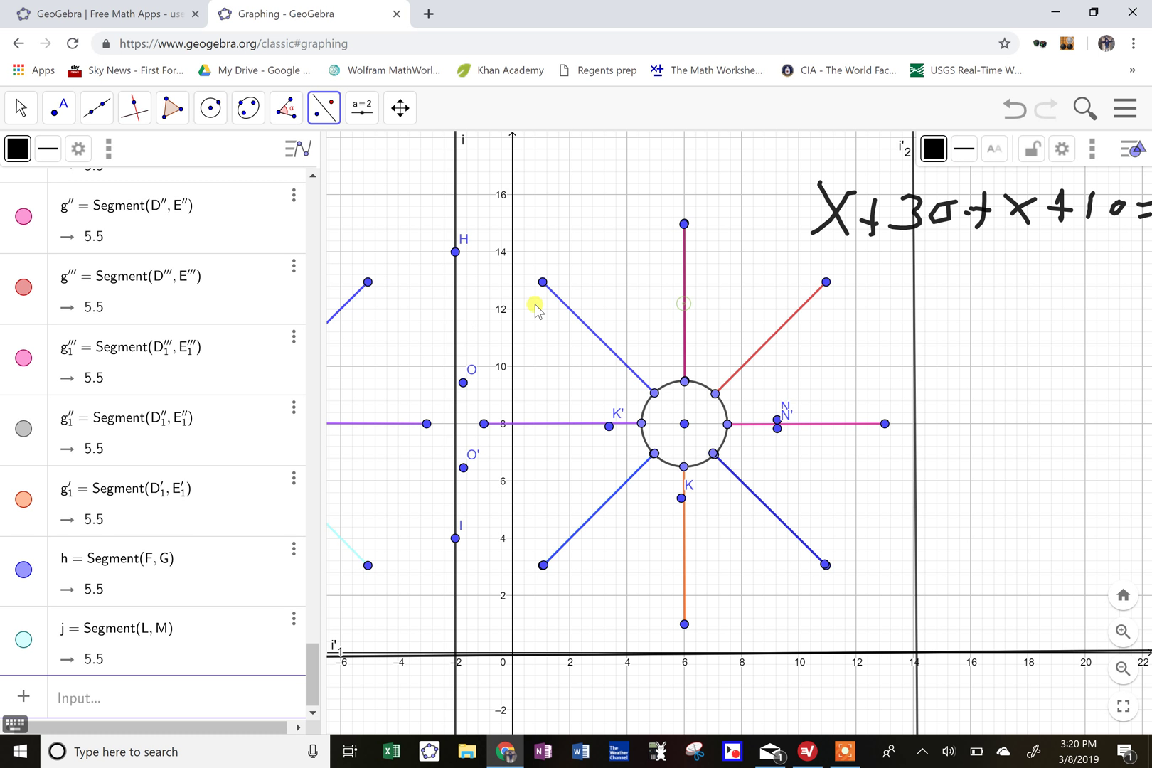
left_click(454, 318)
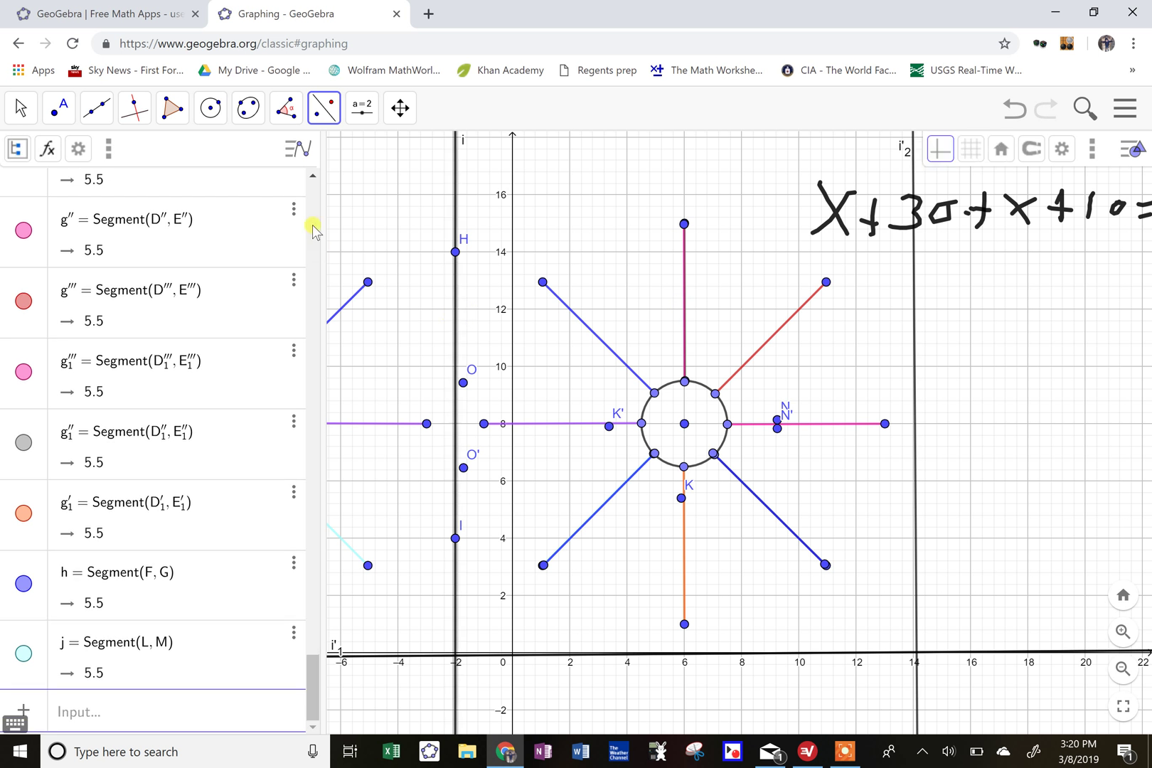
Step: Close the Algebra view so the graph fills the whole window
left_click(291, 147)
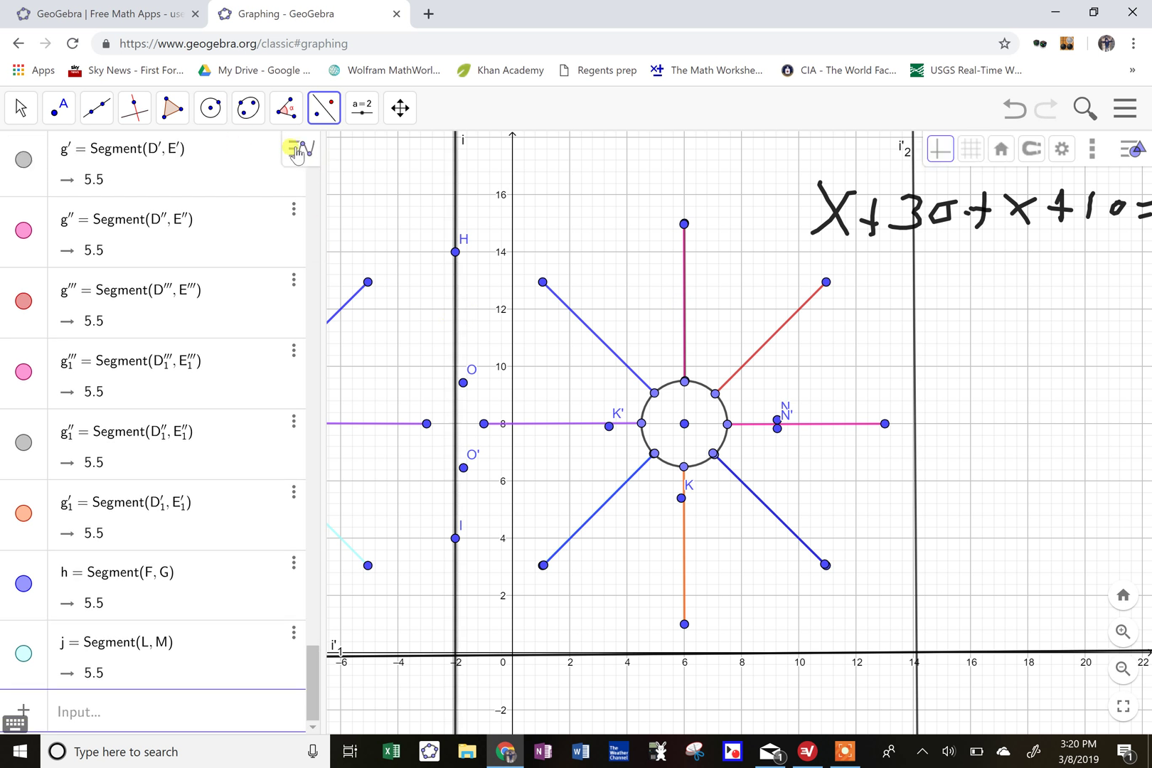
left_click(296, 151)
left_click(108, 148)
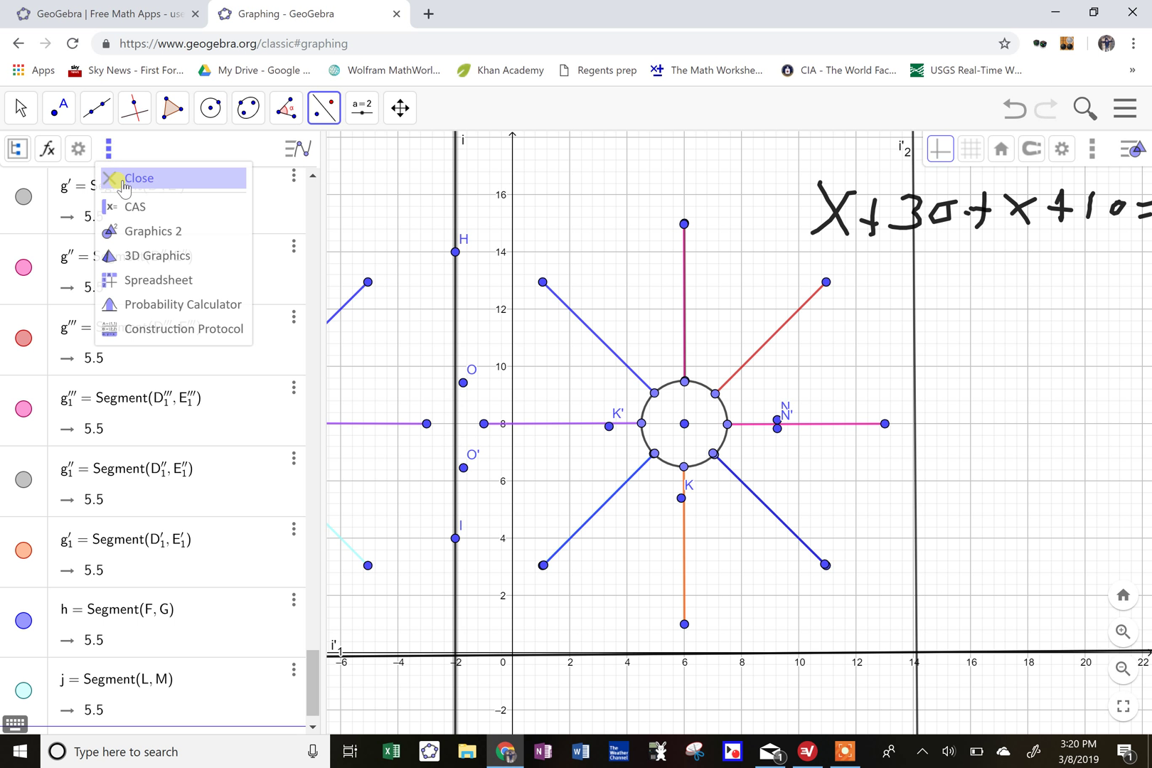
left_click(123, 179)
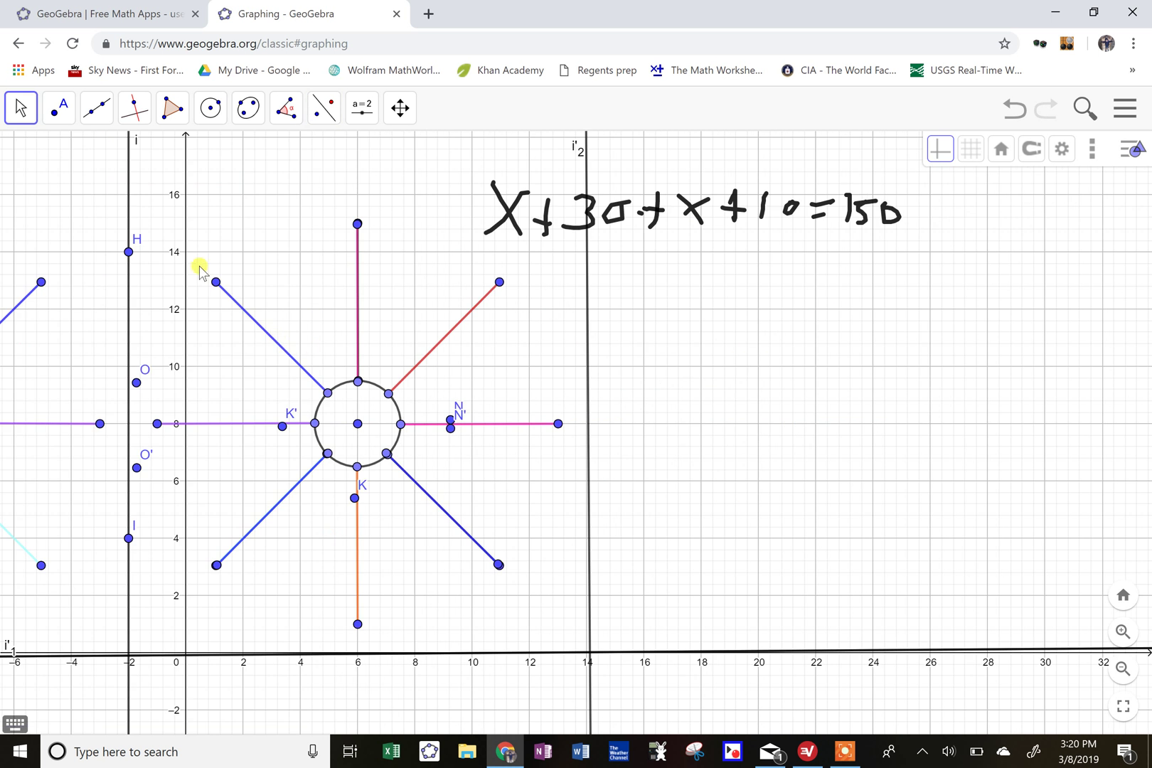
Step: Reflect the upper vertical spoke and the upper-left spoke about the vertical line through H and I with Reflect about Line
left_click(20, 107)
left_click(22, 105)
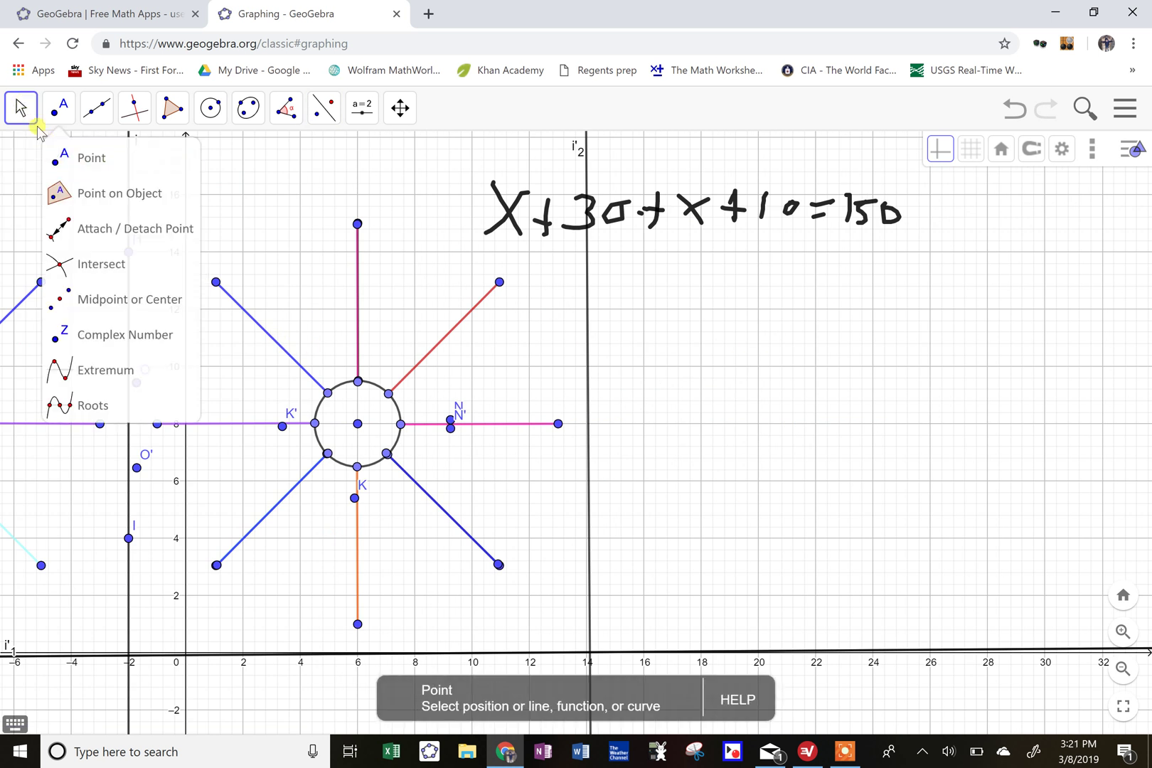
left_click(31, 150)
left_click_drag(76, 203, 458, 203)
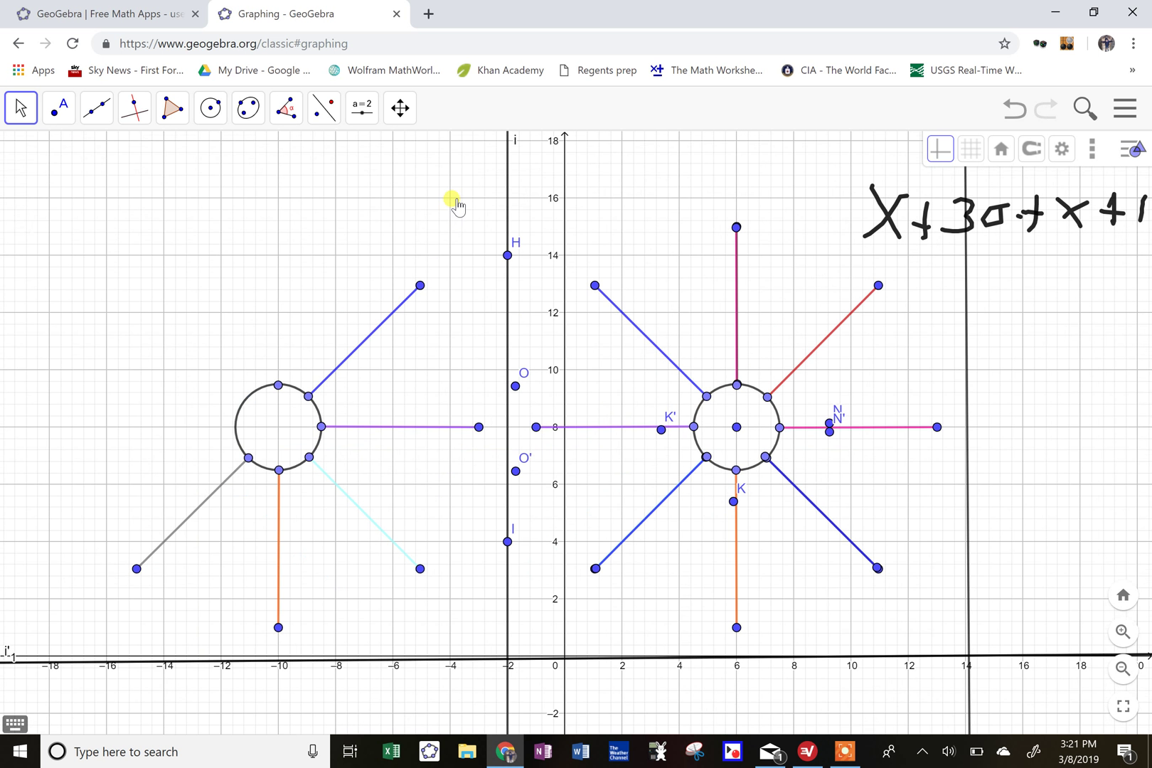
left_click(739, 305)
left_click(510, 313)
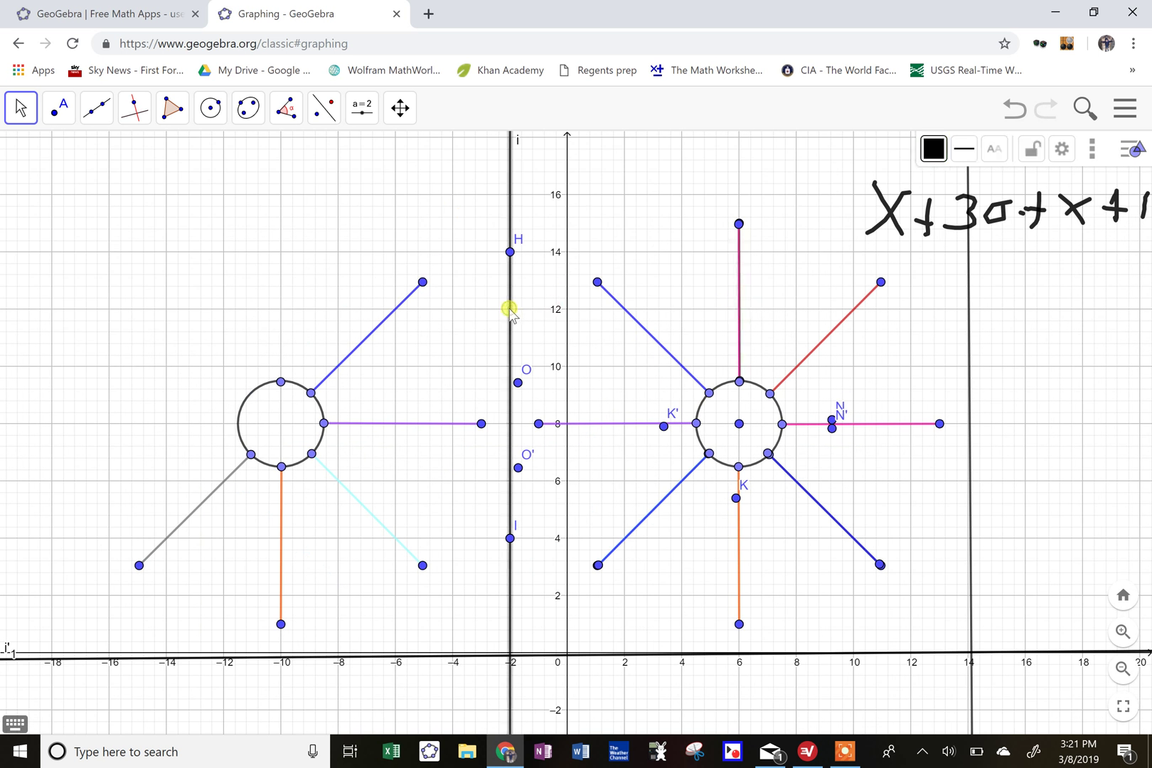
left_click(324, 108)
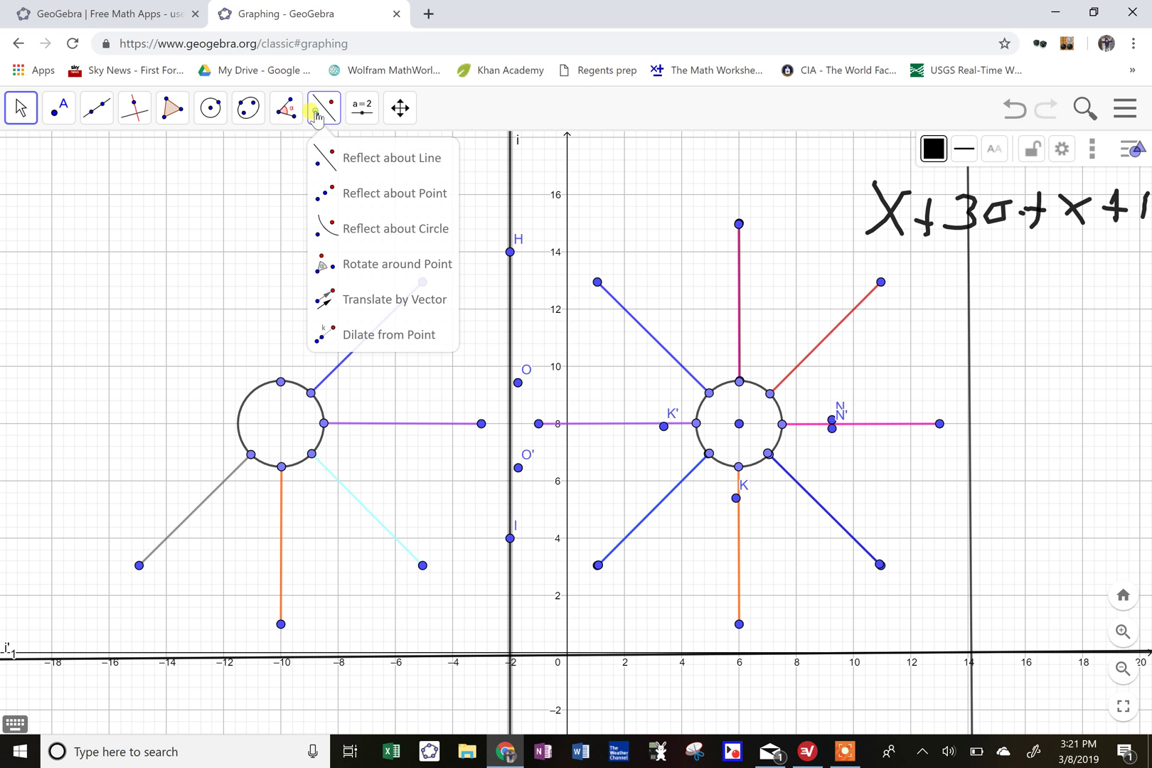
left_click(342, 157)
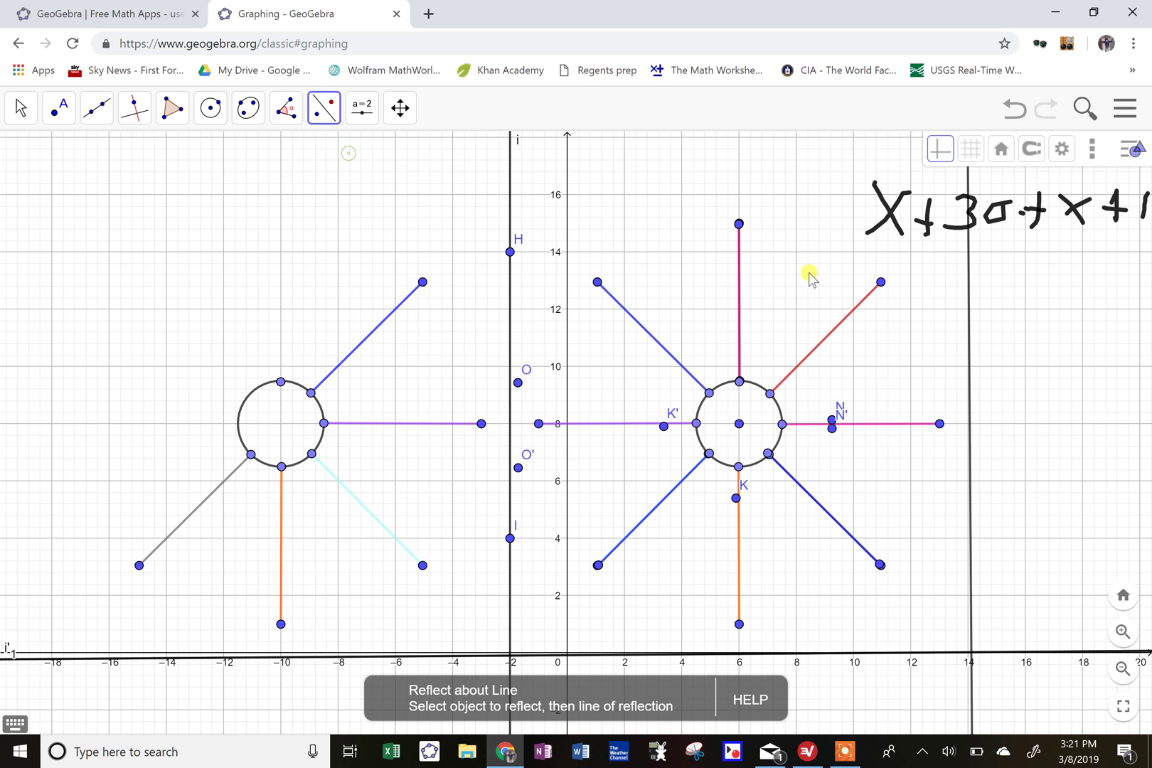
left_click(739, 288)
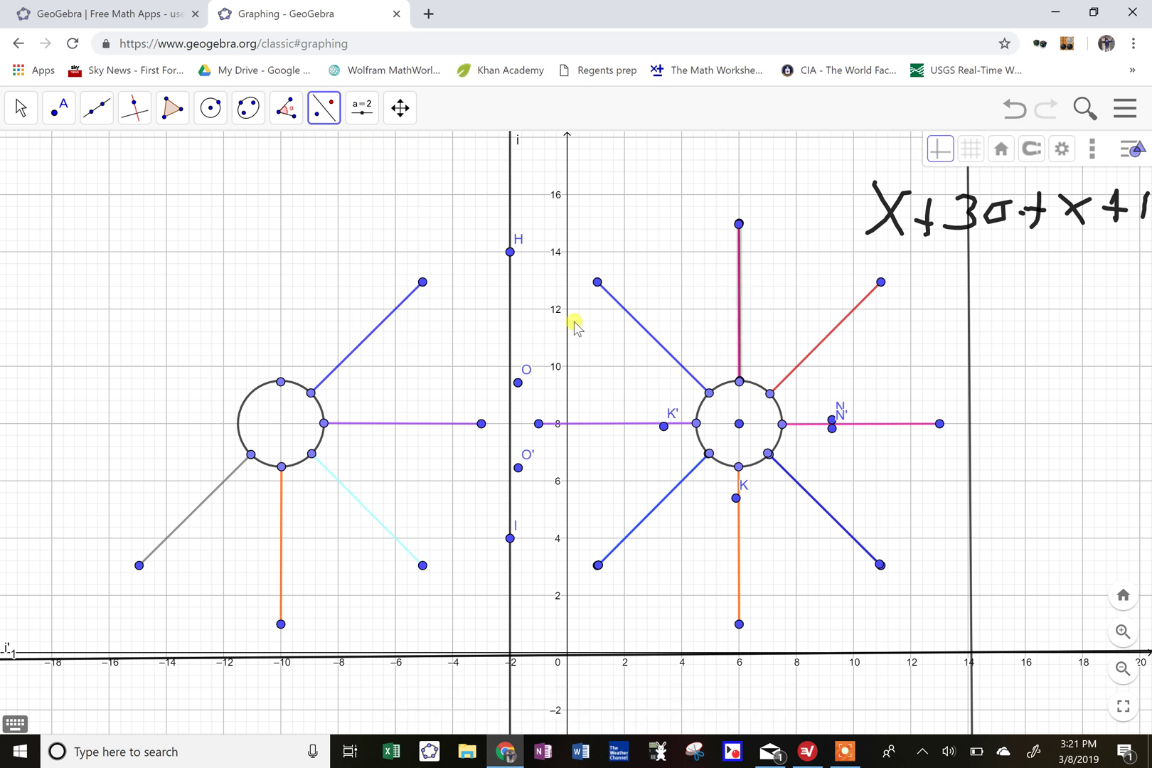
left_click(507, 299)
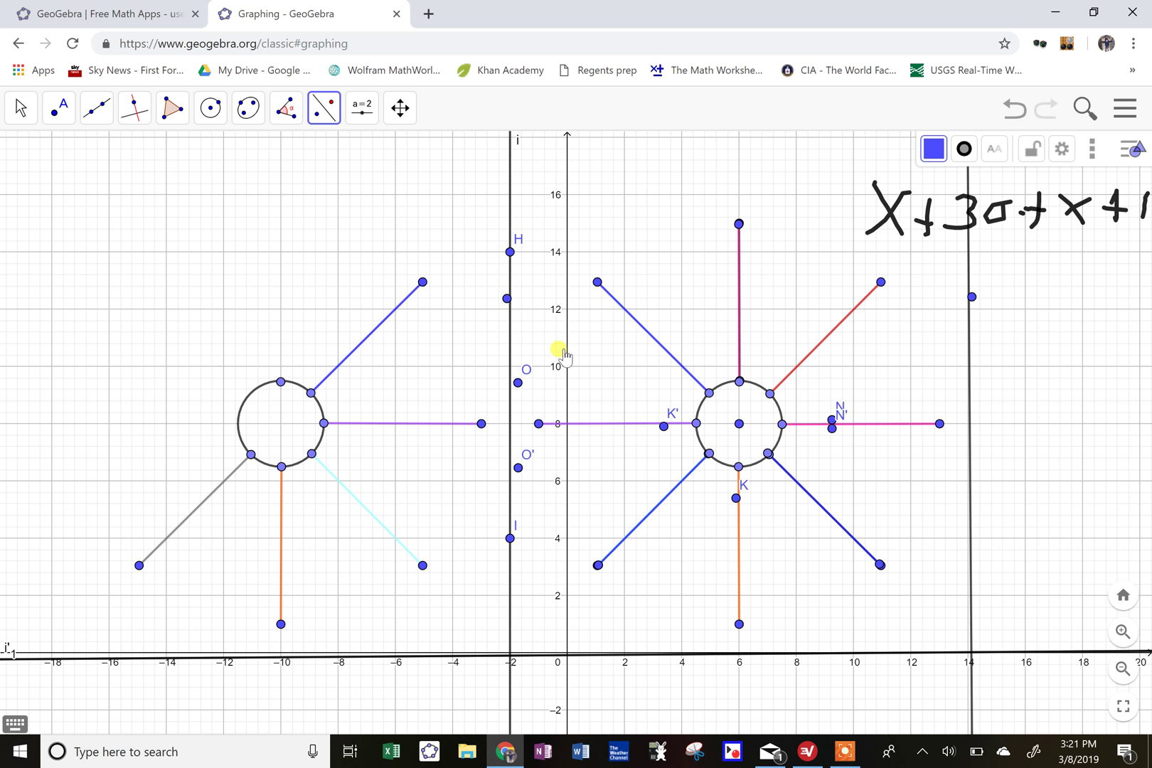
left_click(740, 312)
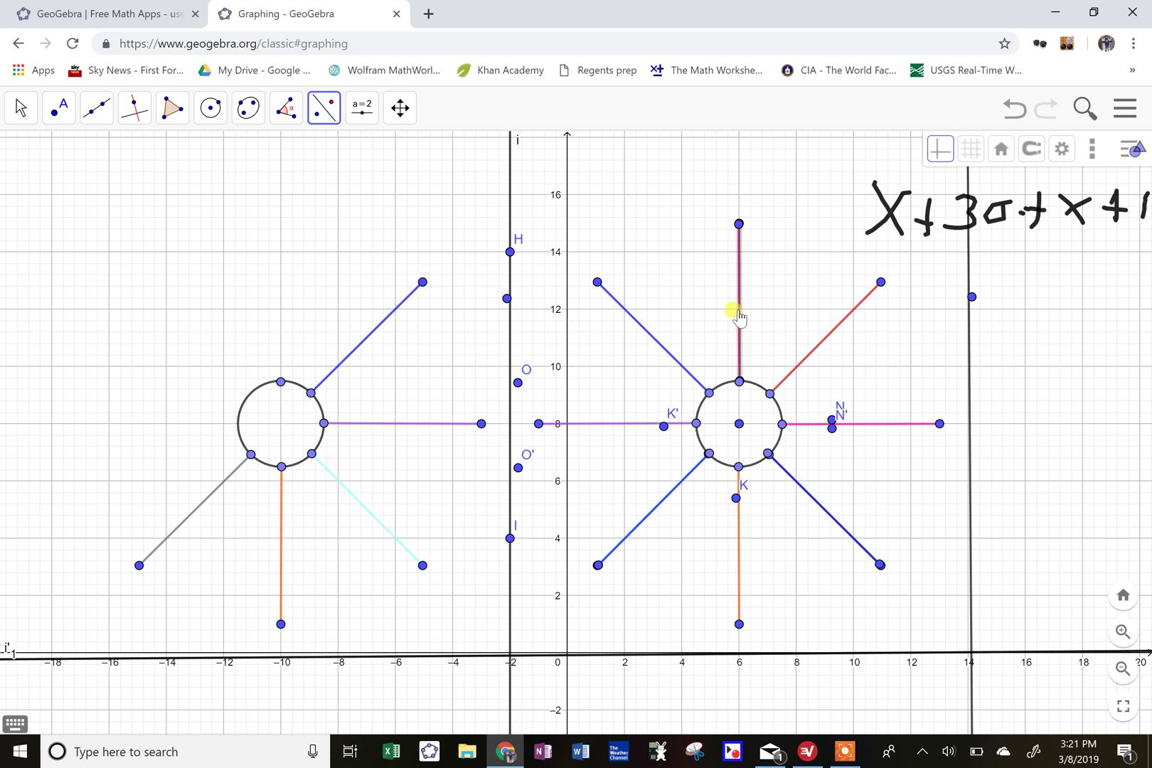
left_click(509, 343)
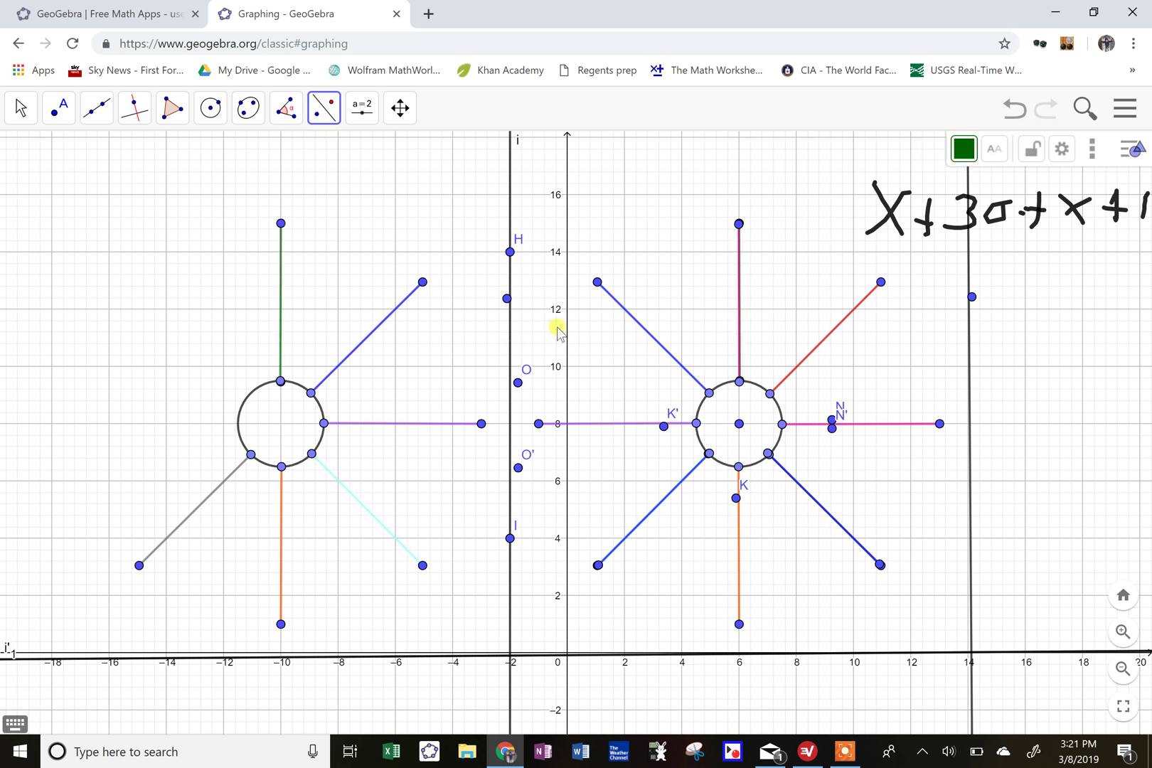
left_click(642, 331)
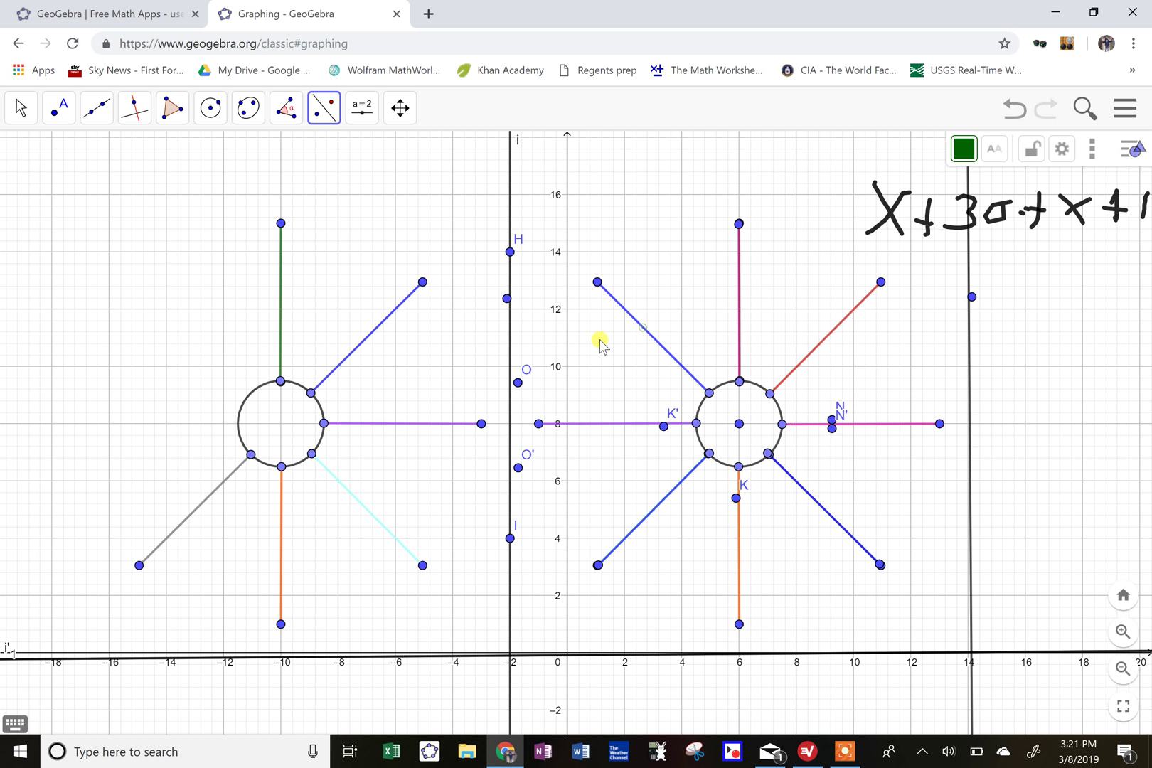
left_click(508, 342)
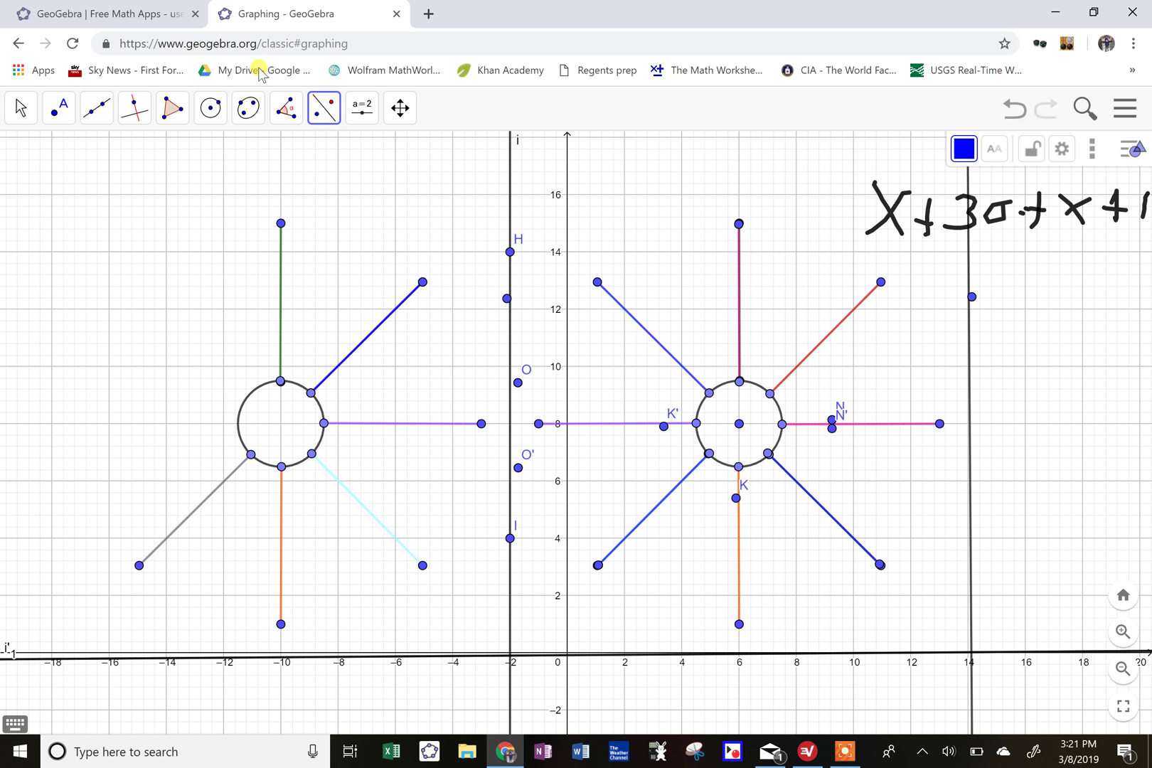
Step: Start a new blank file without saving the current wheel construction
left_click(324, 107)
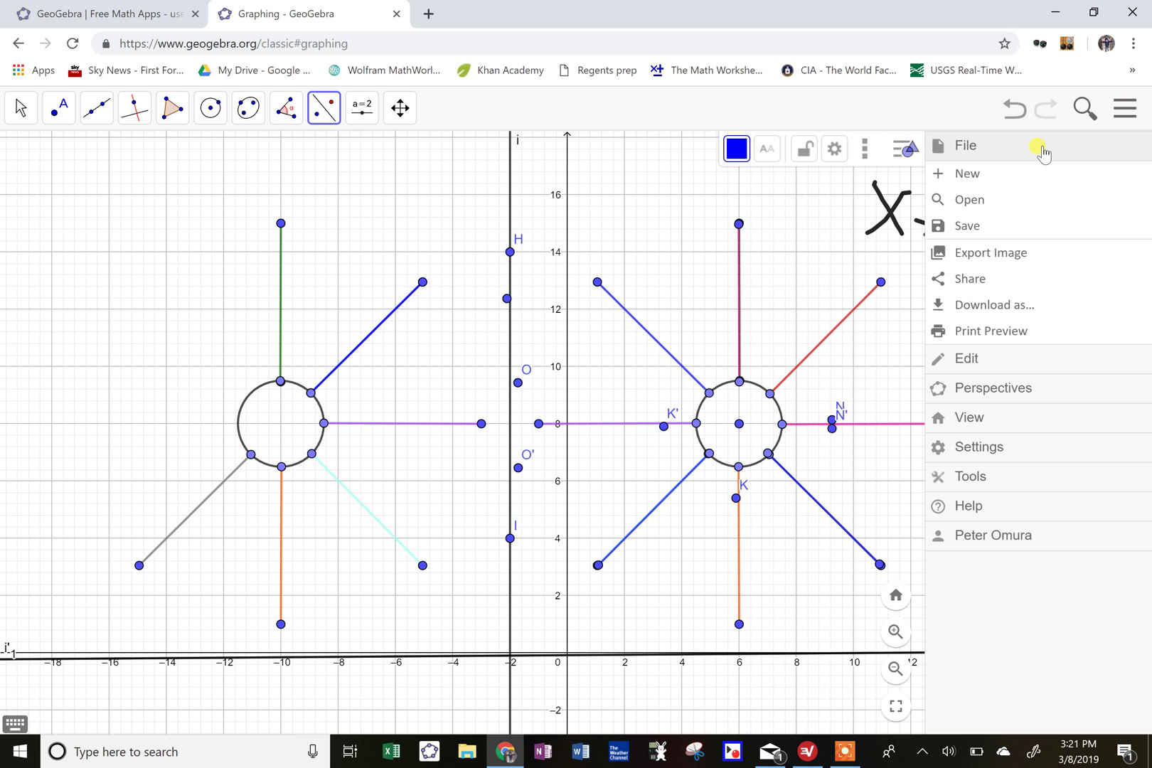
left_click(979, 178)
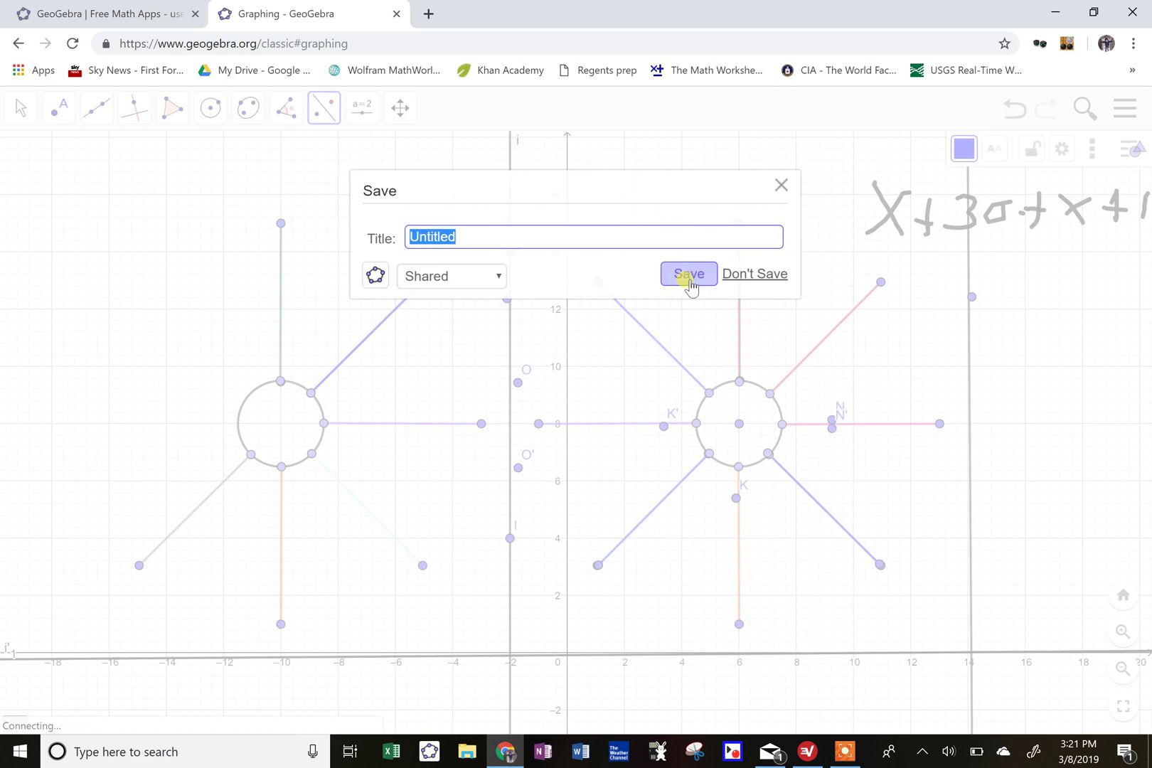
left_click(748, 276)
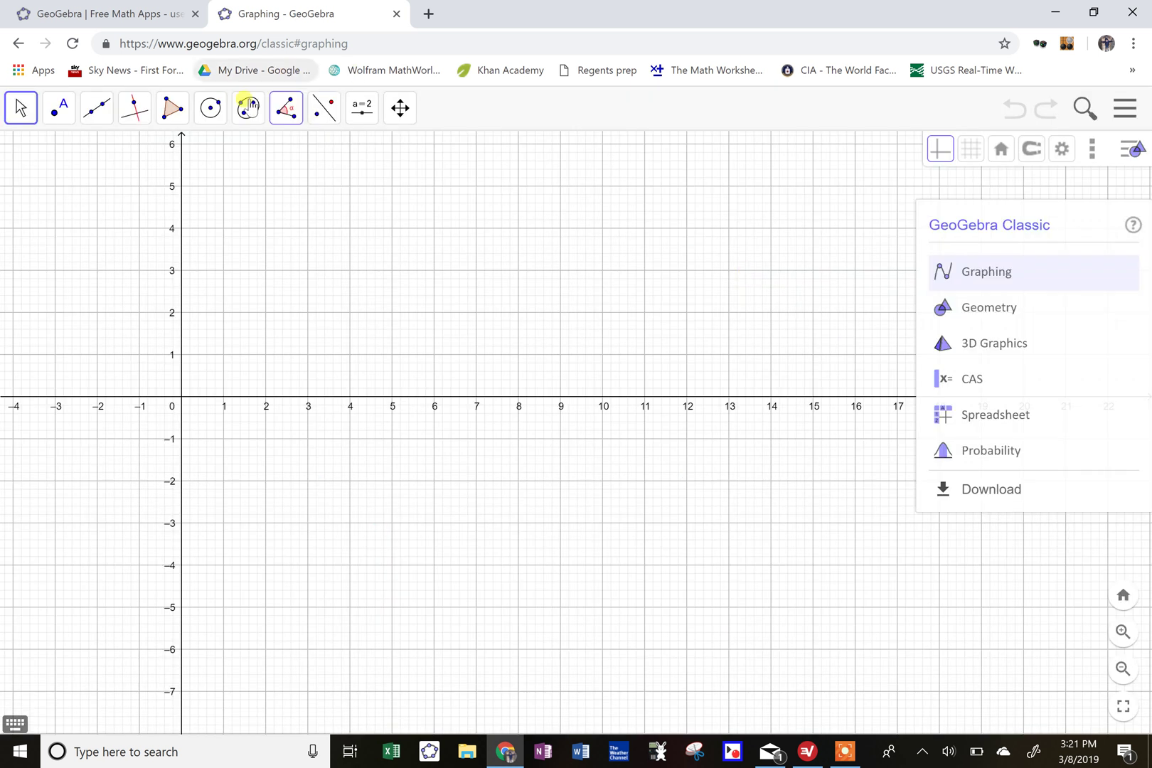
Step: Draw a circle centered at (6, 1) with a radius of about 3 units, using Circle with Center through Point
left_click(208, 110)
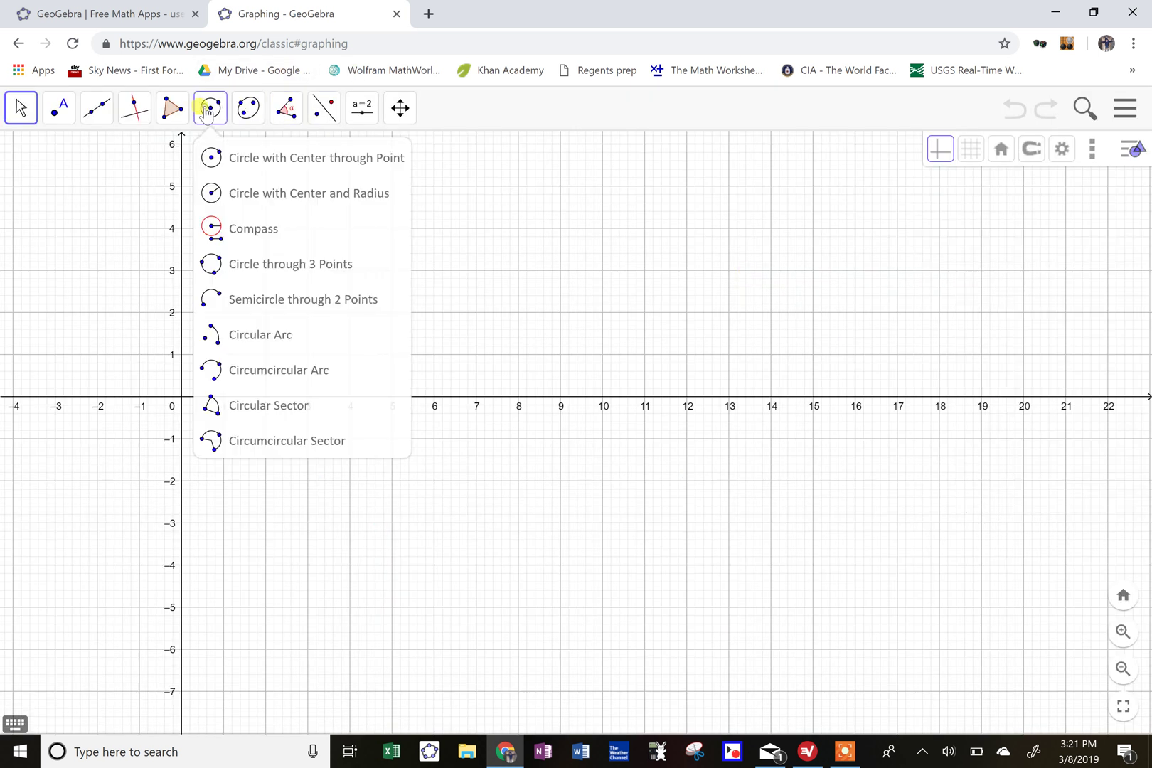
left_click(270, 165)
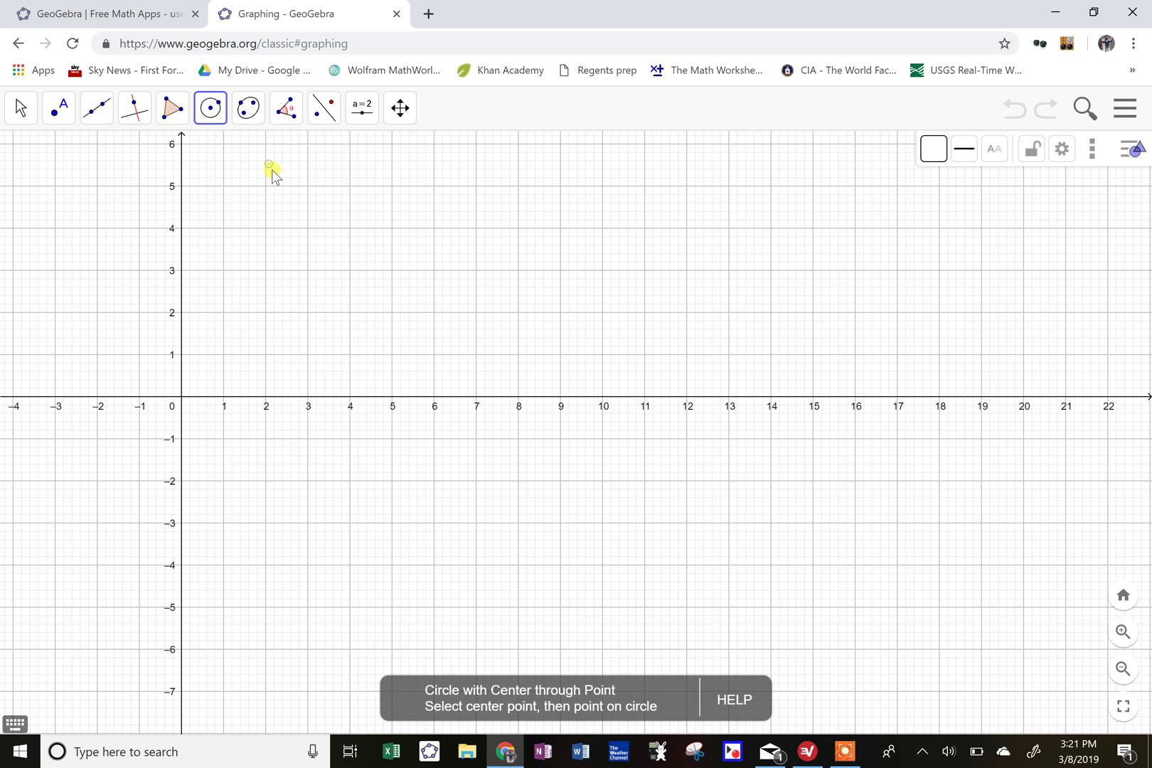
left_click(434, 354)
left_click(549, 400)
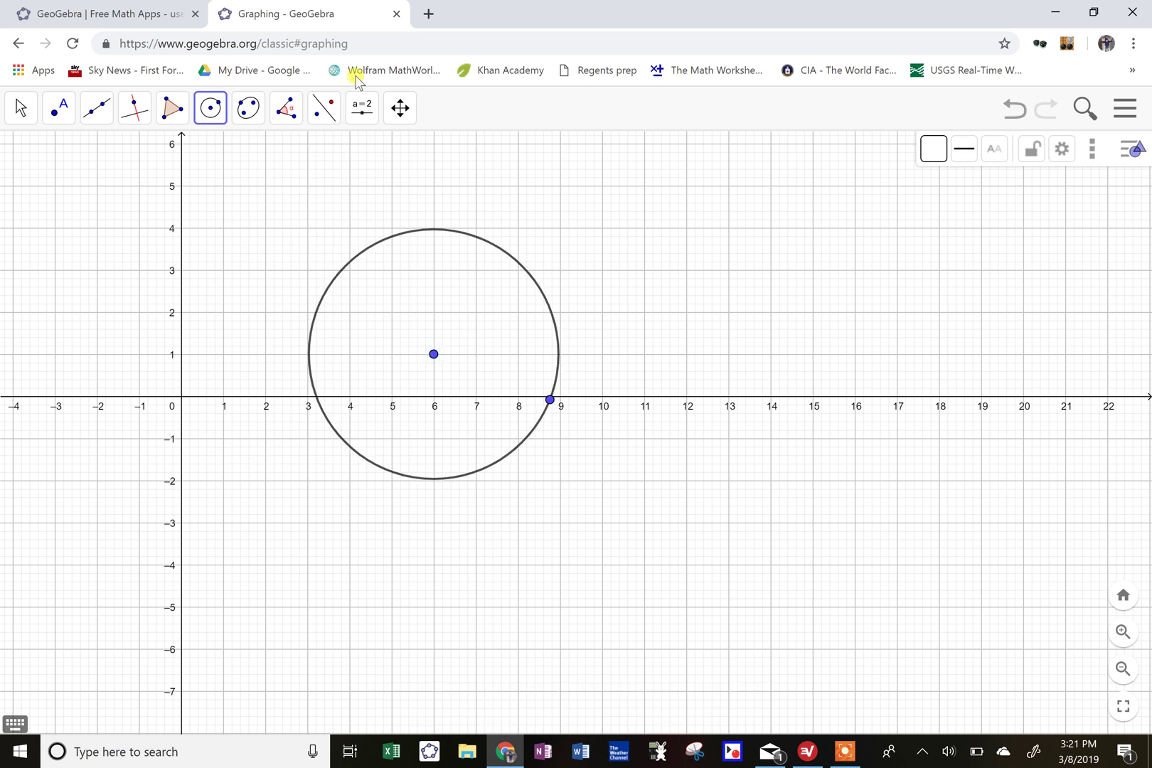
Step: Add an area label to the circle with the Area measuring tool
left_click(330, 110)
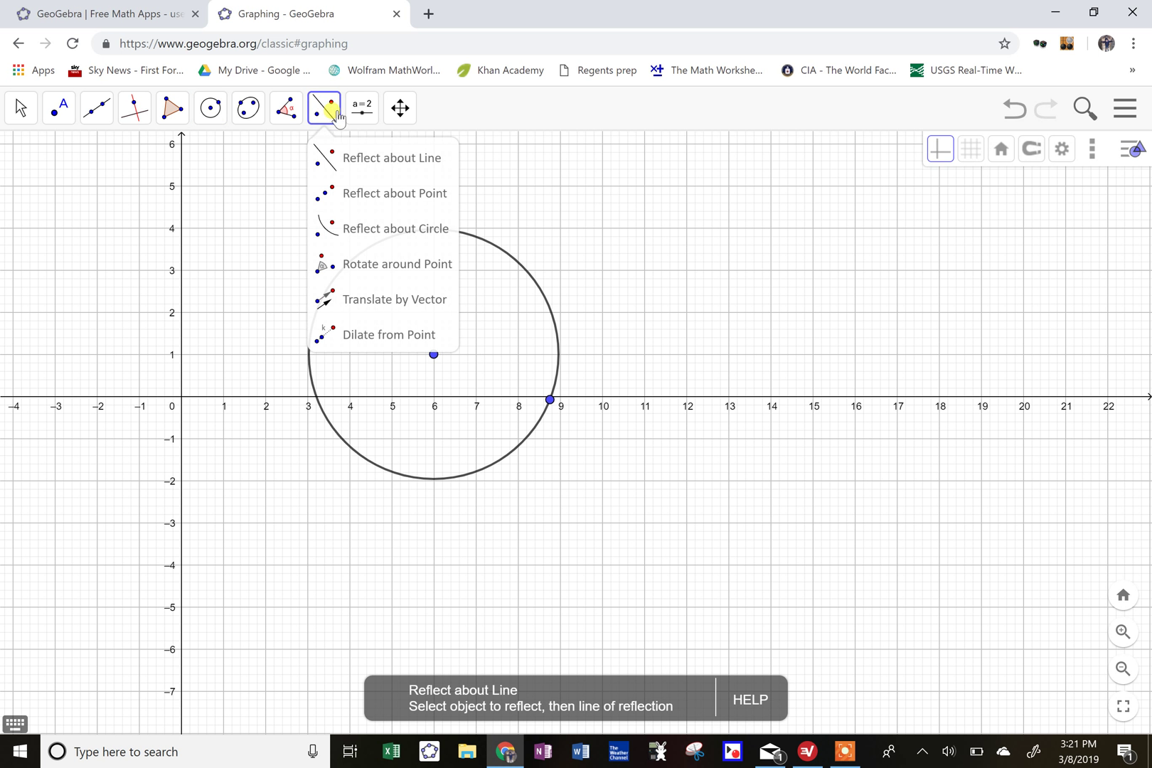
mouse_move(287, 110)
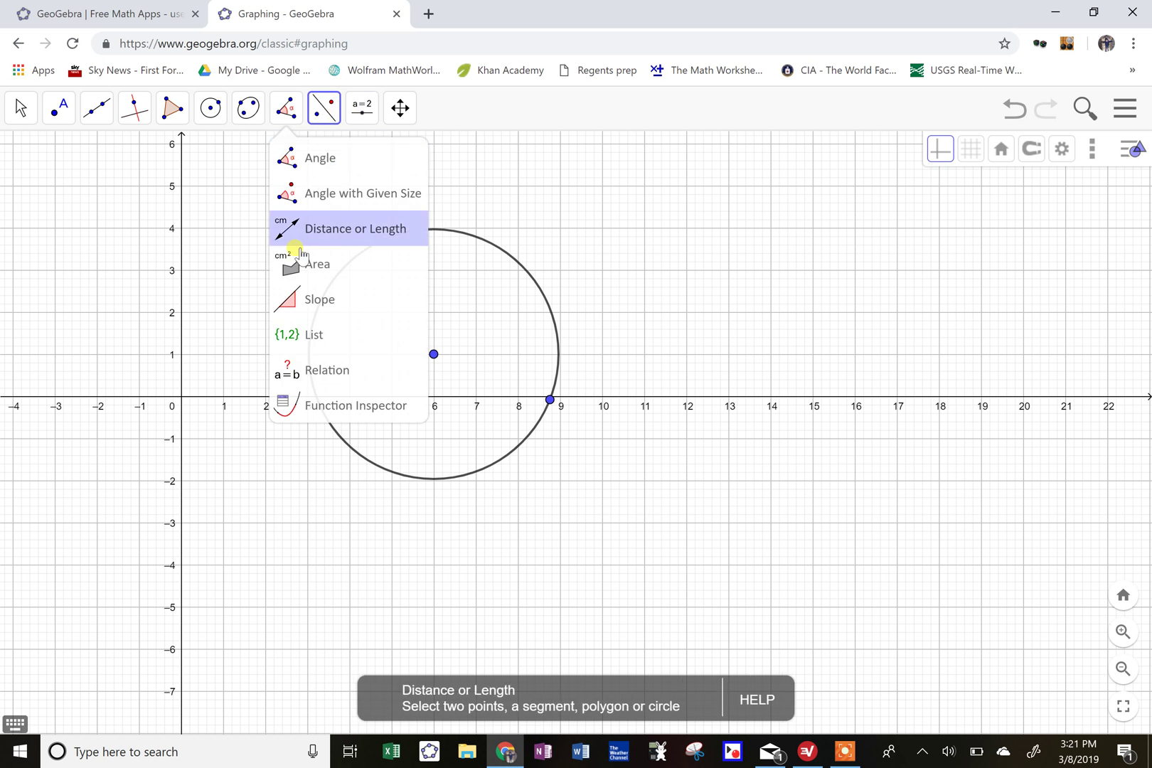
left_click(301, 263)
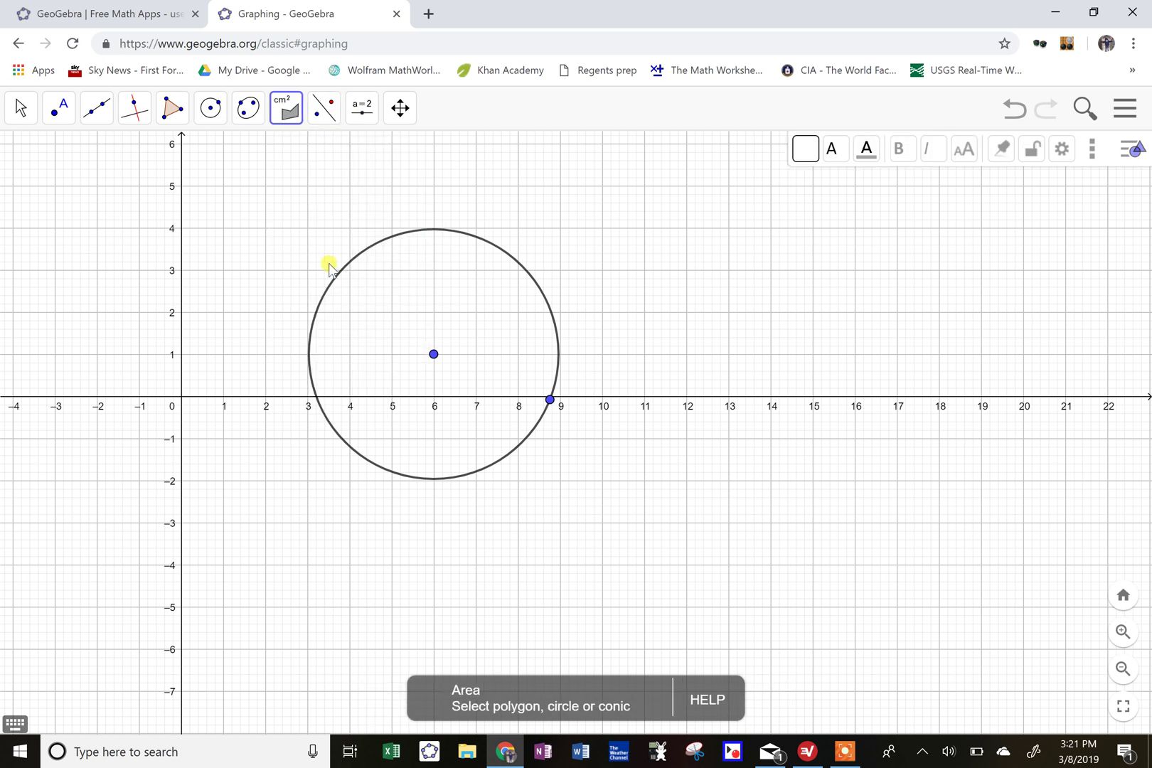
left_click(430, 232)
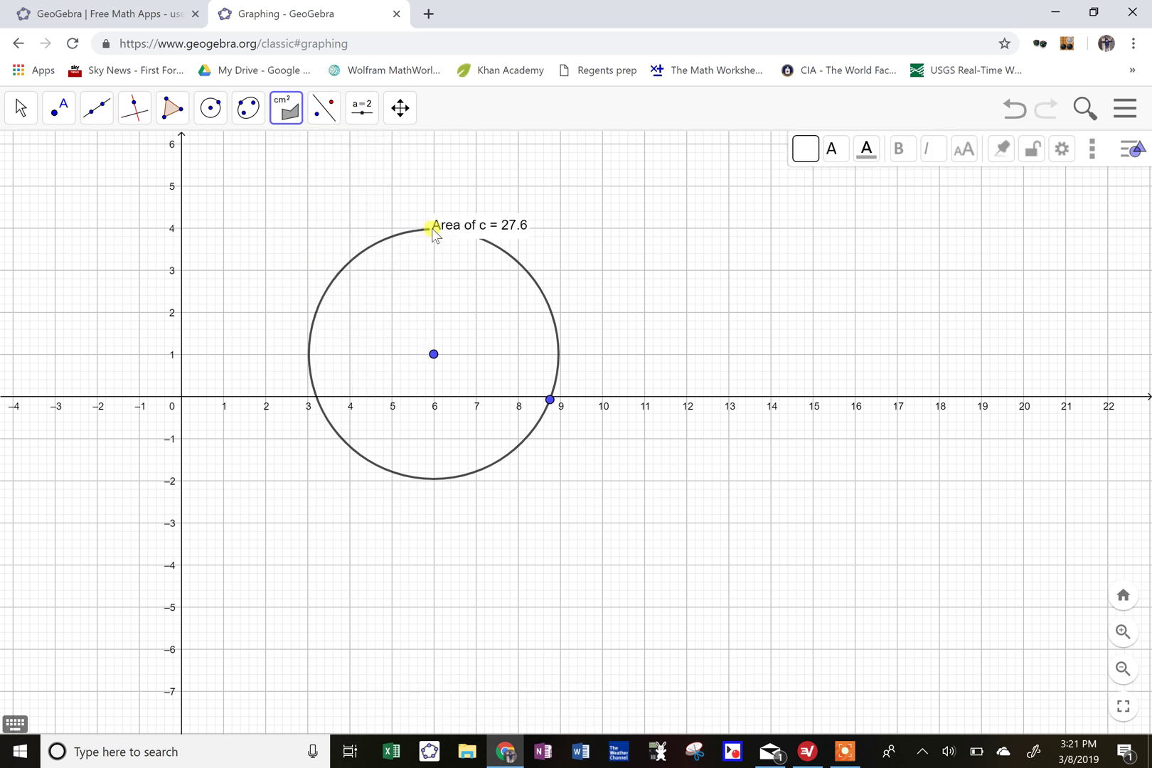
Step: Draw a smaller concentric circle centered at (6, 1) with a radius of about 1.4 units, using Circle with Center through Point
left_click(225, 111)
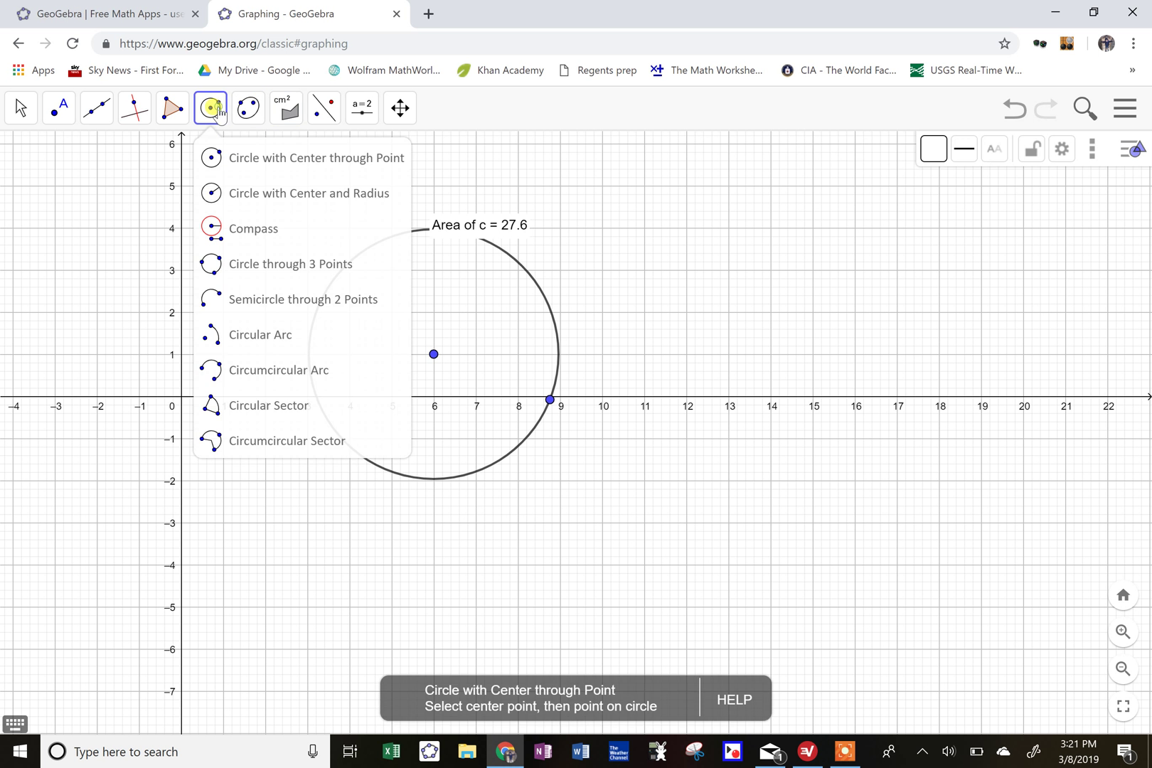
left_click(265, 170)
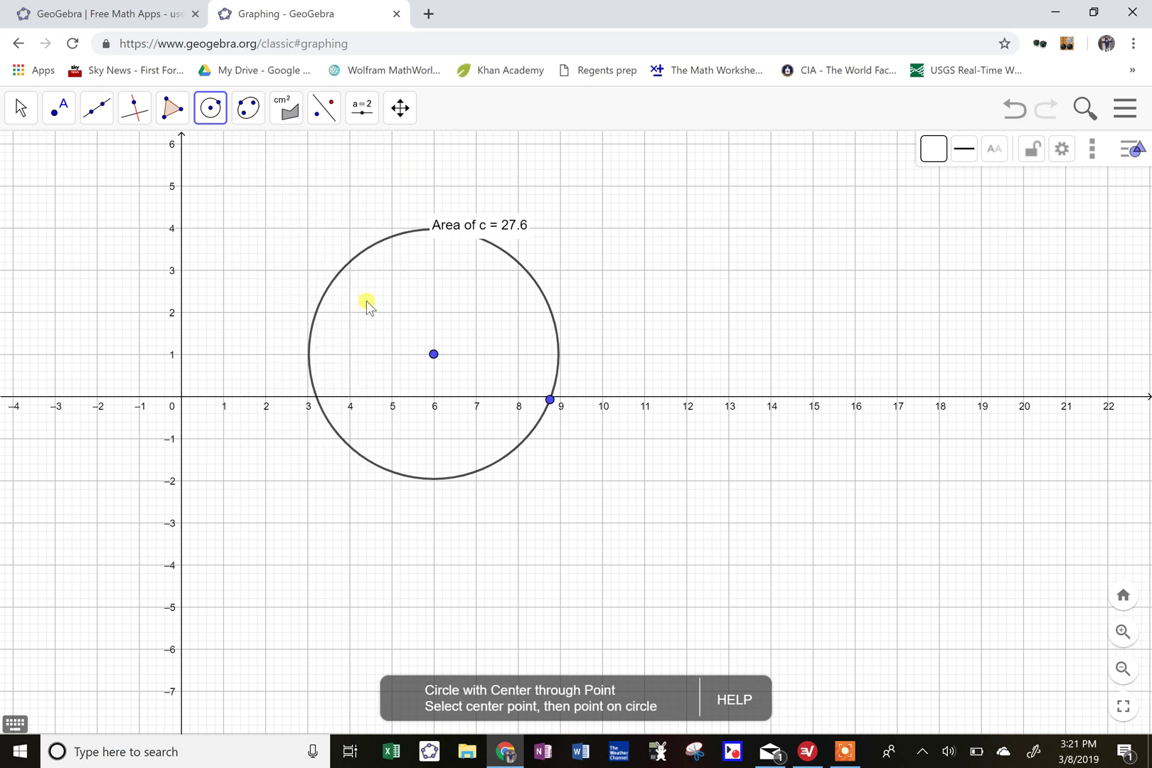
left_click(433, 354)
left_click(493, 356)
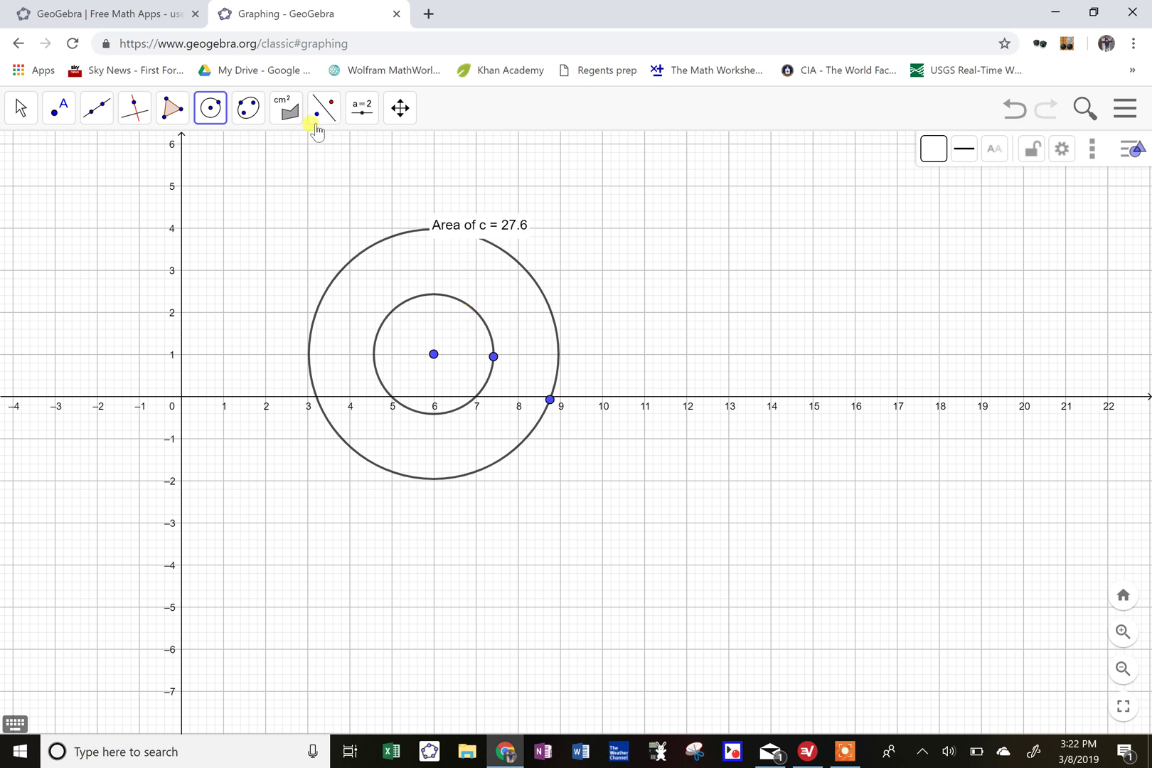
Step: Add an area label to the smaller circle around (6, 1) and move the label just below the circle's center
left_click(288, 108)
left_click(306, 264)
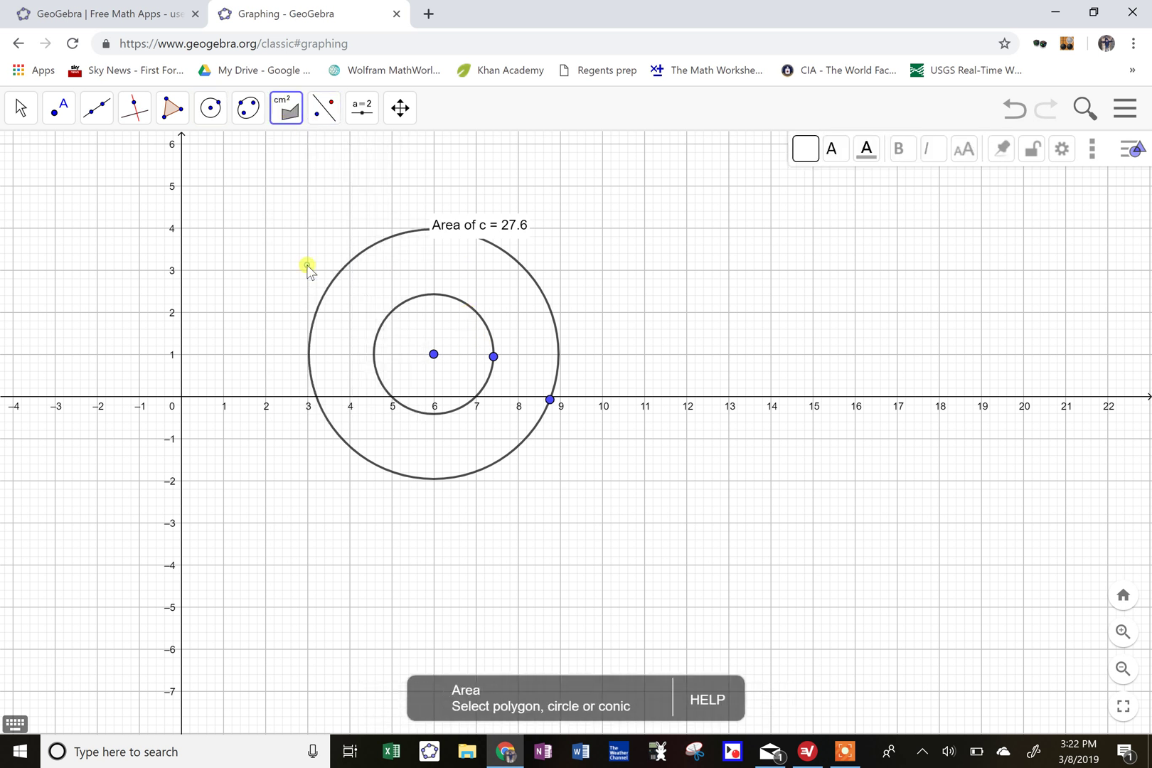
left_click(493, 357)
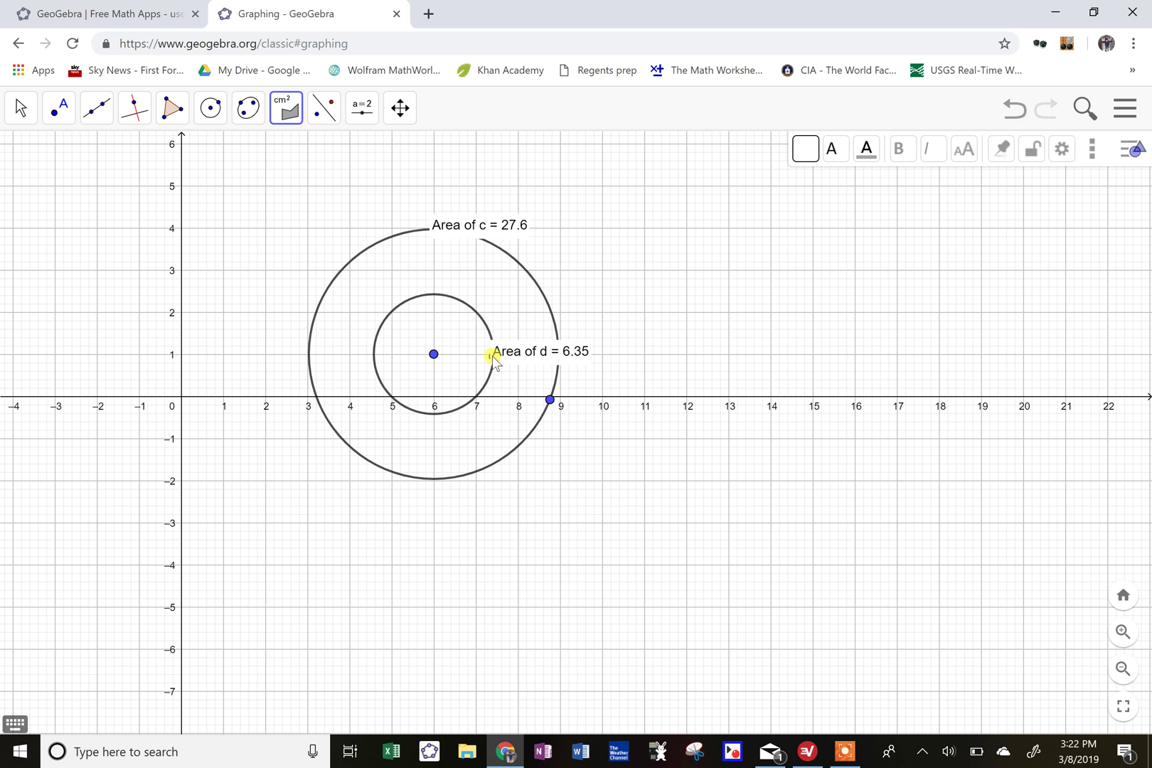
left_click(22, 108)
left_click(32, 148)
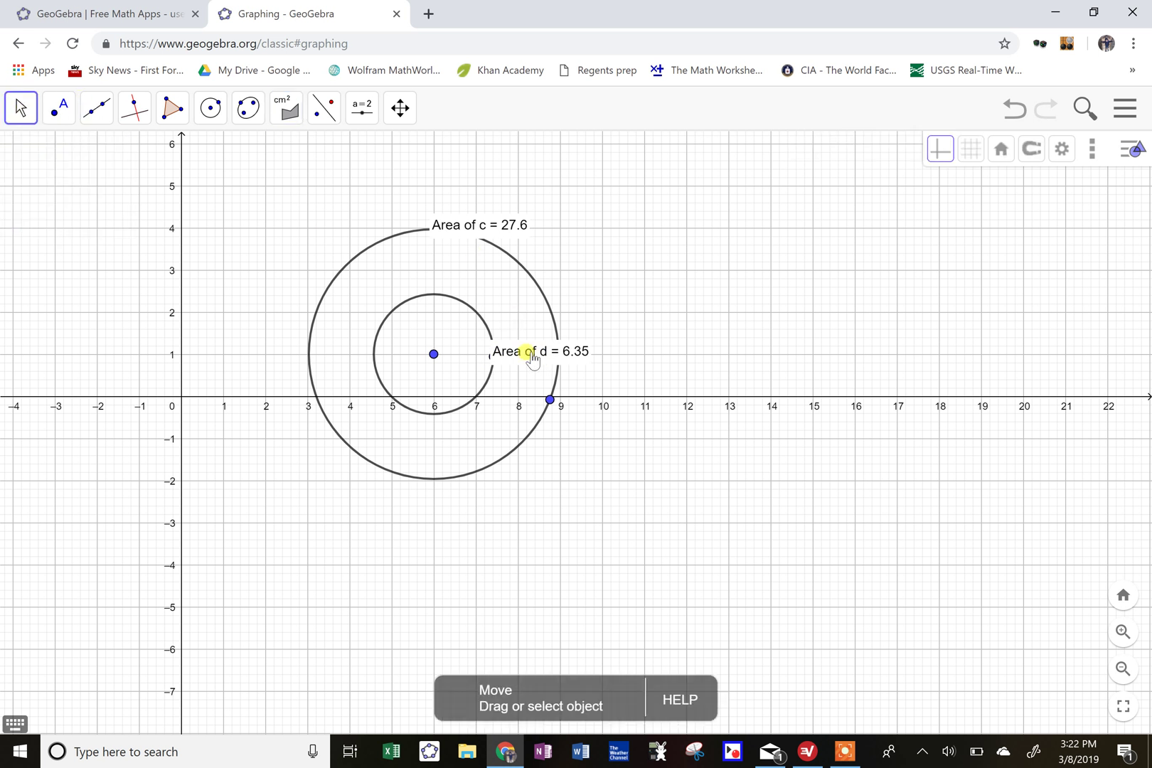
left_click_drag(545, 350, 487, 383)
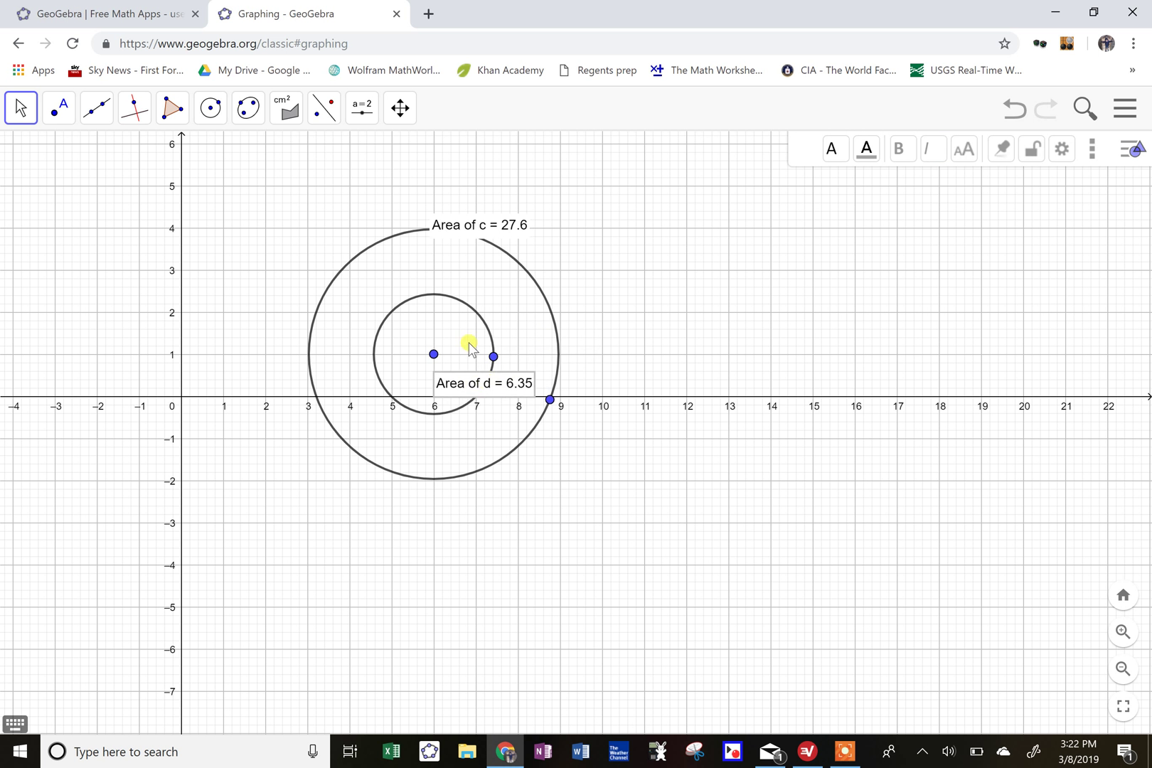
Step: Draw a circle centered at (15, -2) with radius 4, using Circle with Center and Radius
left_click(364, 113)
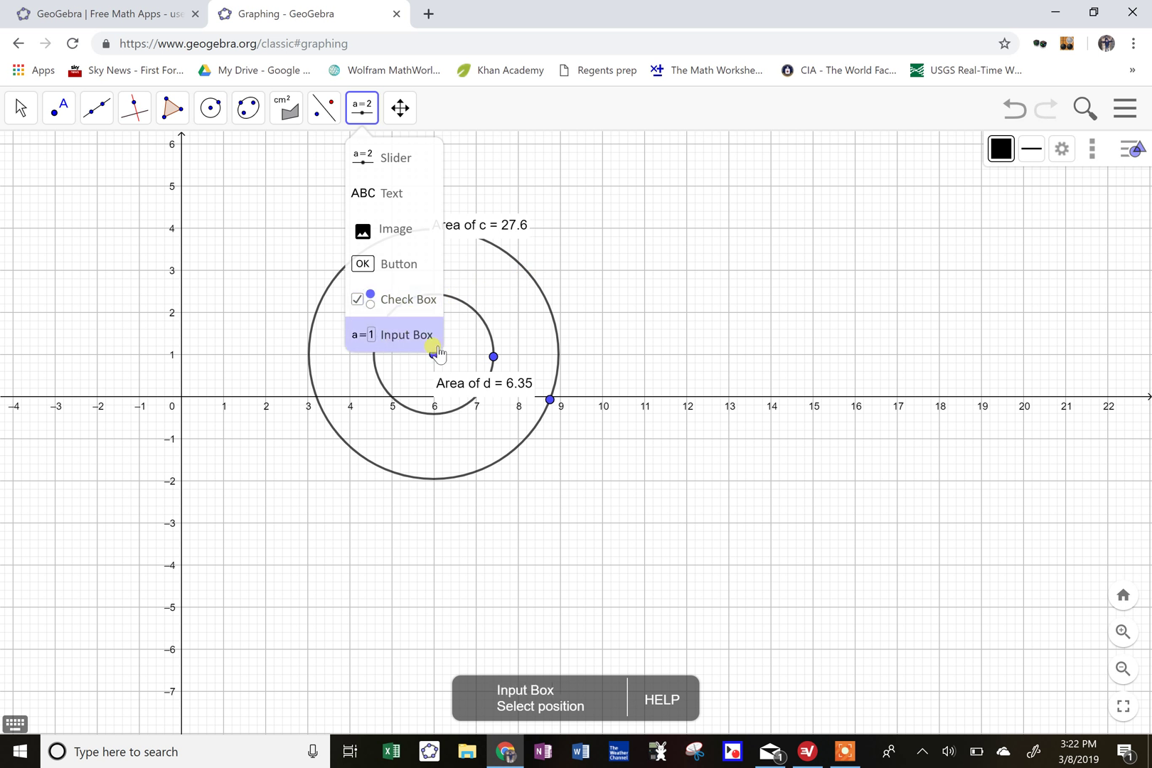
mouse_move(250, 108)
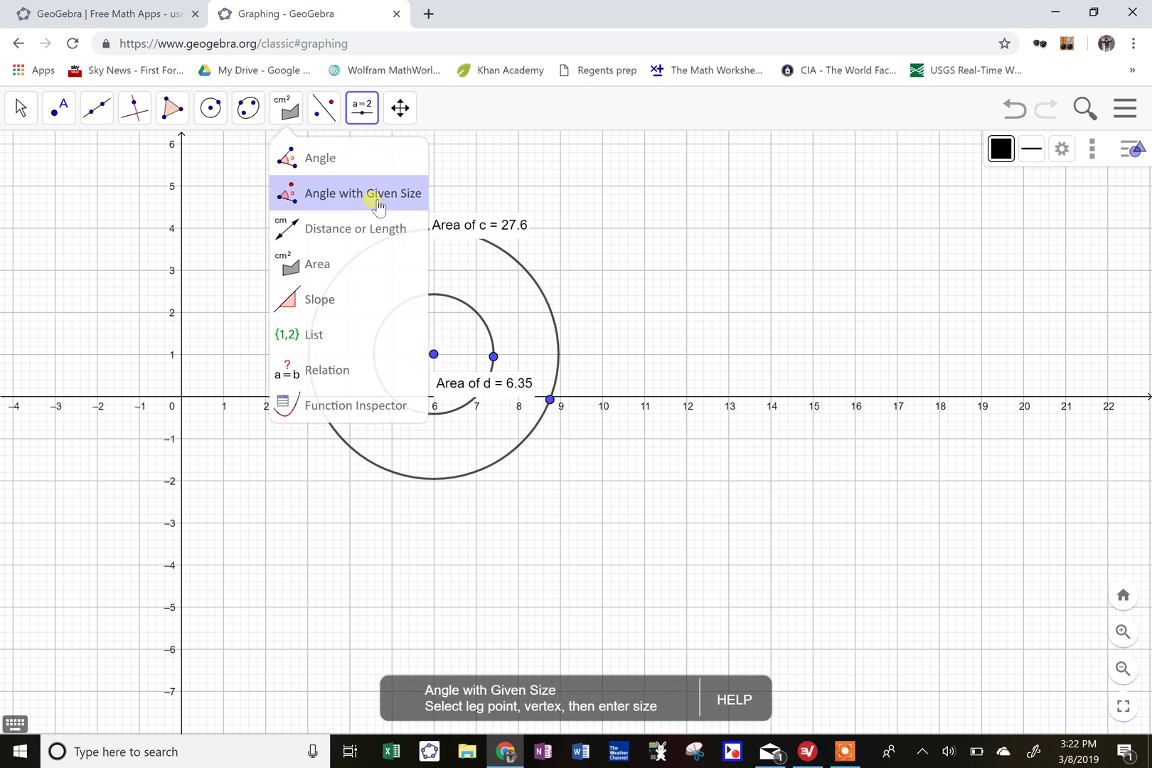
mouse_move(210, 108)
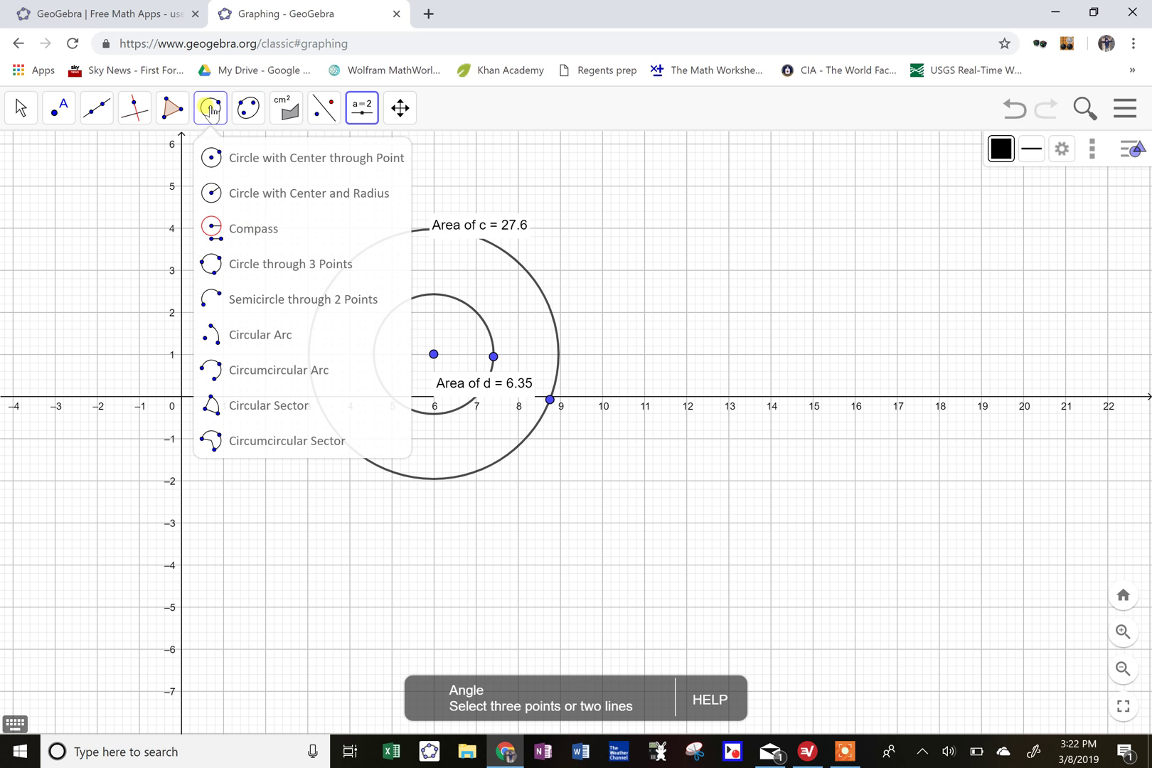
left_click(246, 193)
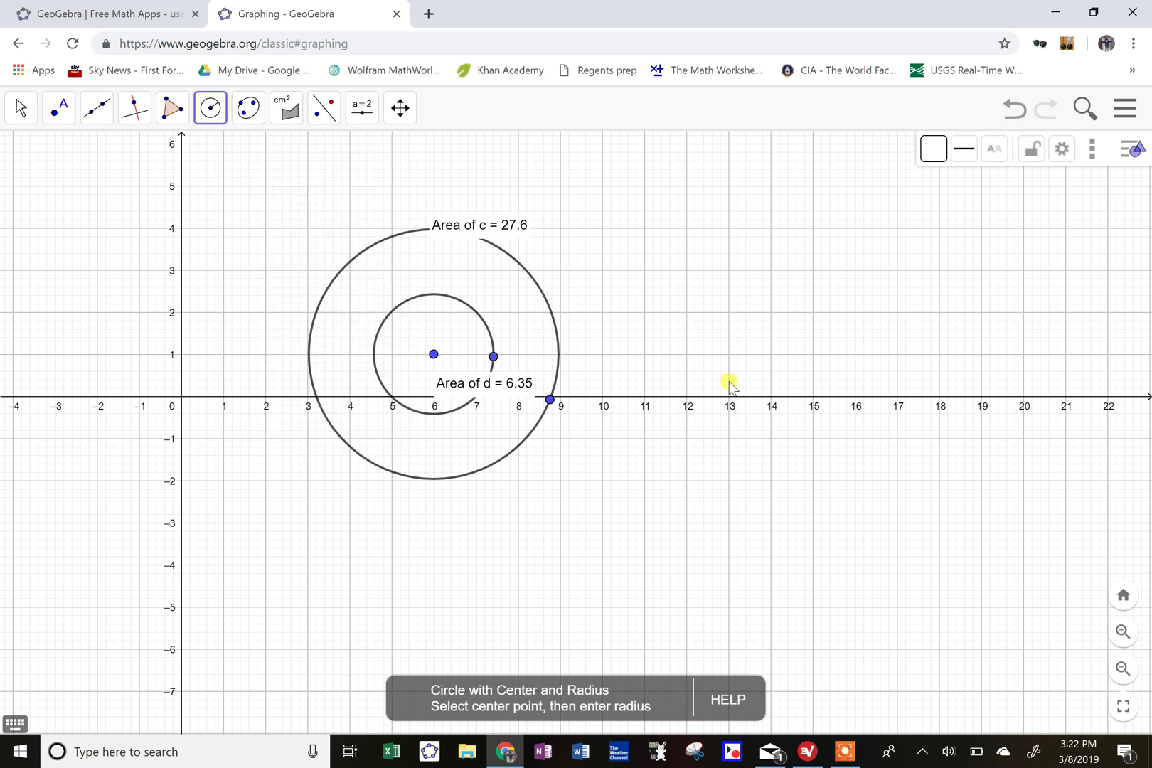
left_click(813, 480)
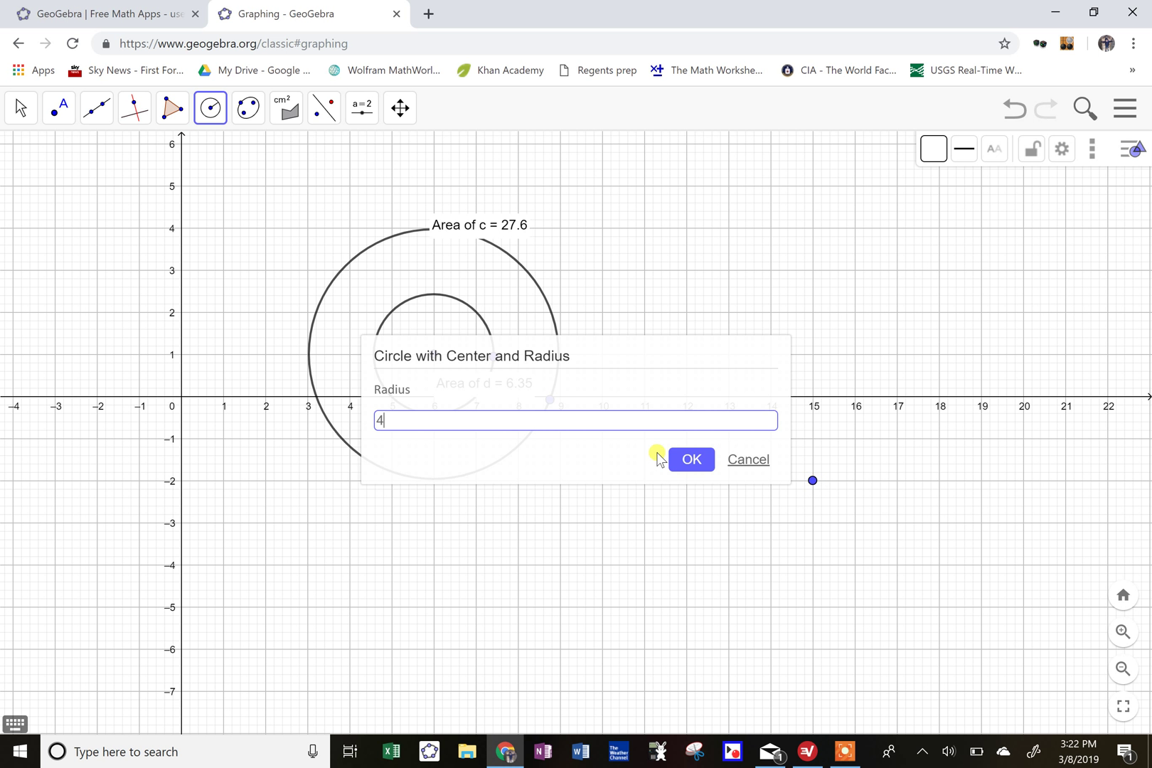
left_click(686, 461)
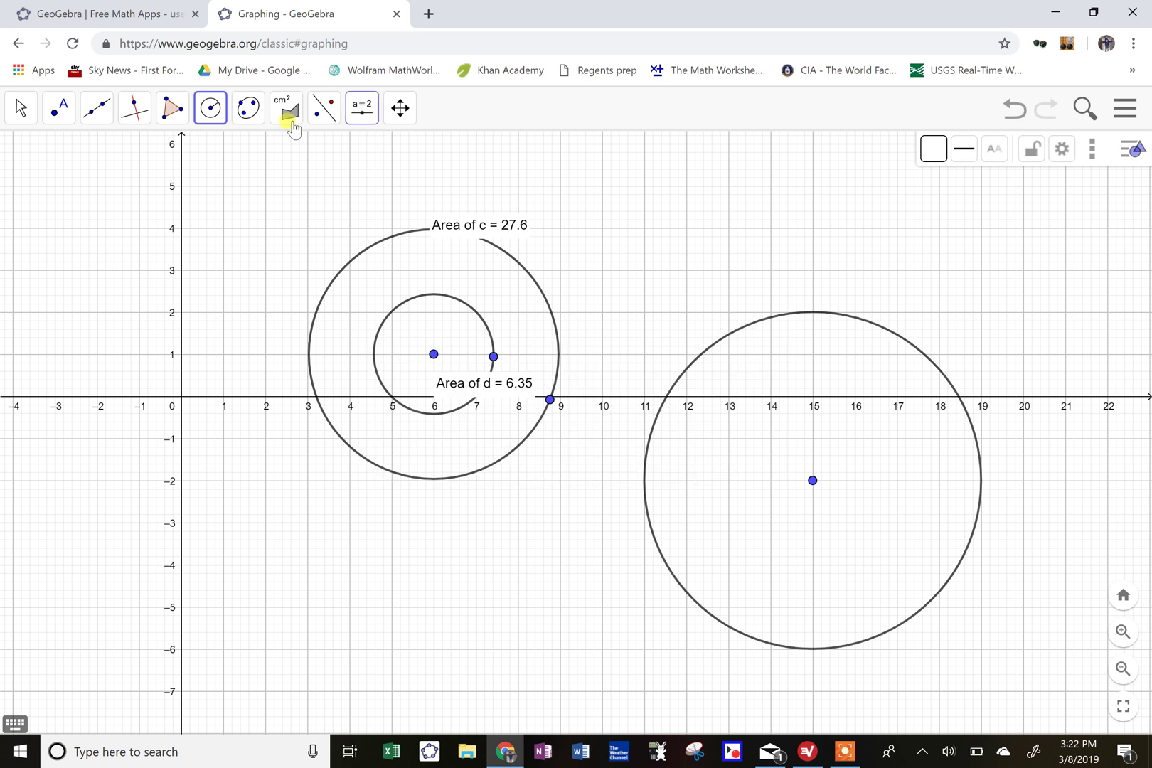
Step: Draw a concentric circle of radius 2 around the existing center point at (15, -2), using Circle with Center and Radius
left_click(211, 110)
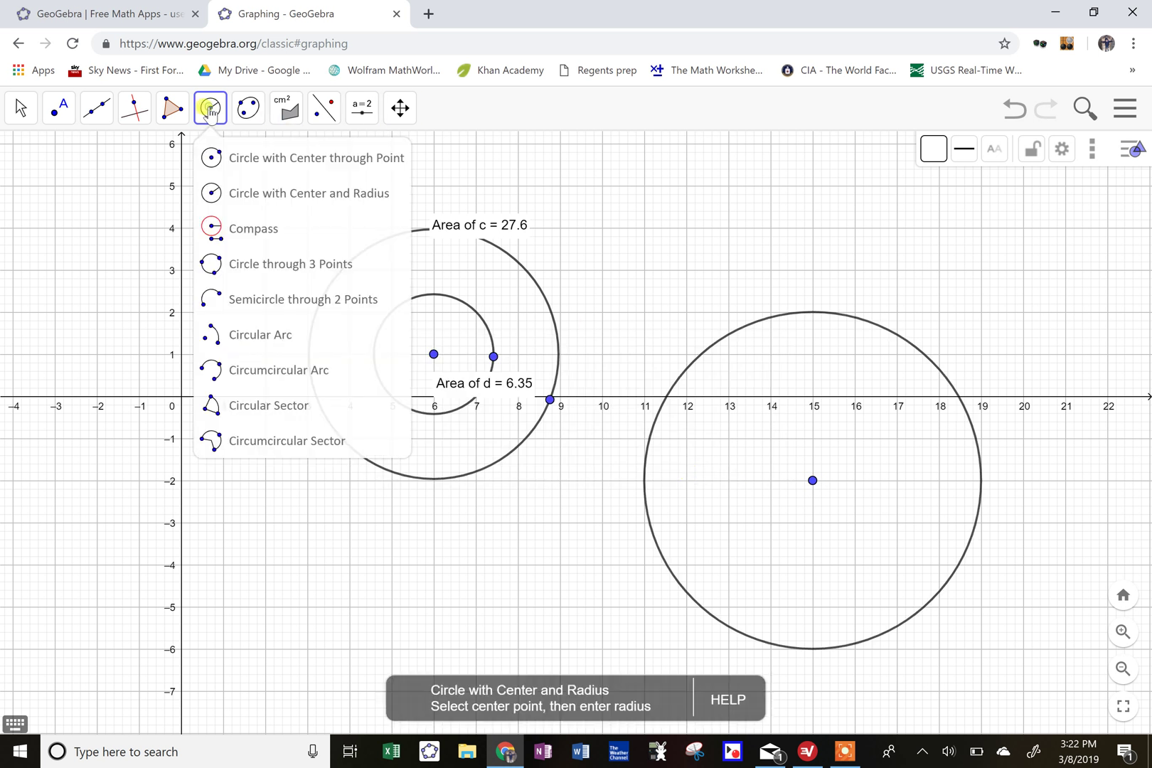
left_click(236, 192)
left_click(813, 482)
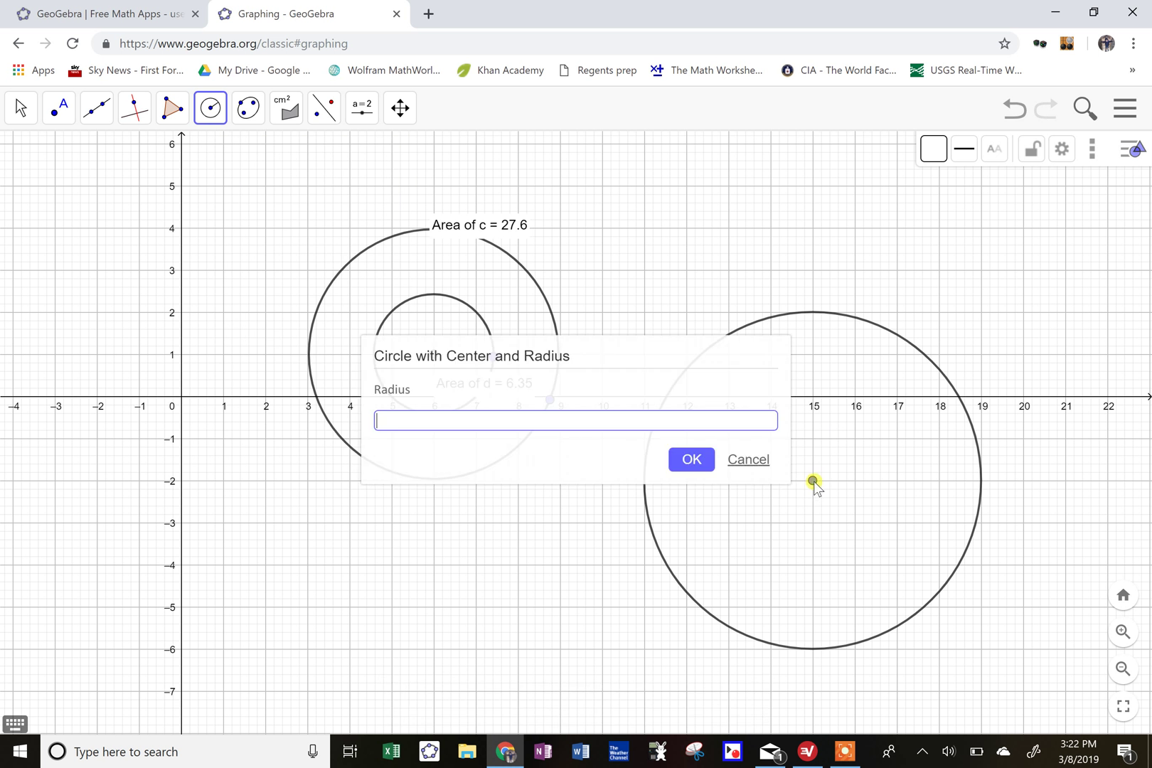
left_click(711, 460)
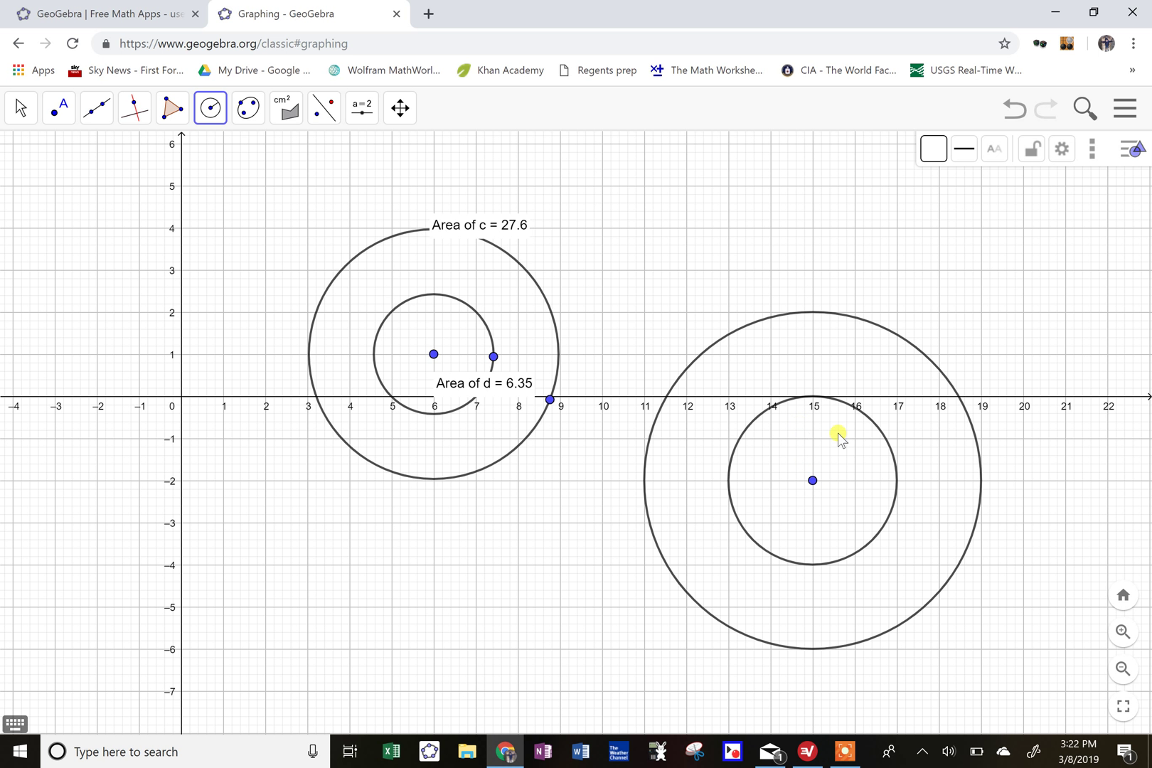
Step: Add area labels to the outer and inner circles centered at (15, -2) with the Area measuring tool
left_click(287, 107)
left_click(302, 269)
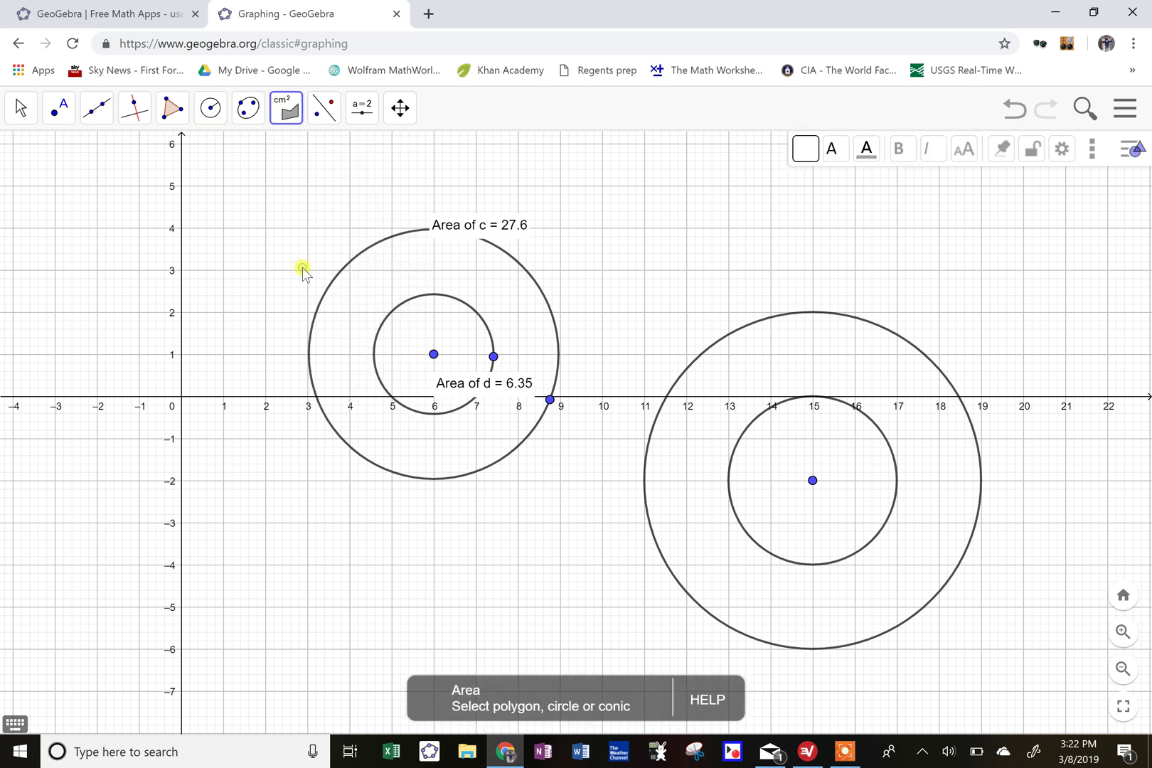
left_click(944, 376)
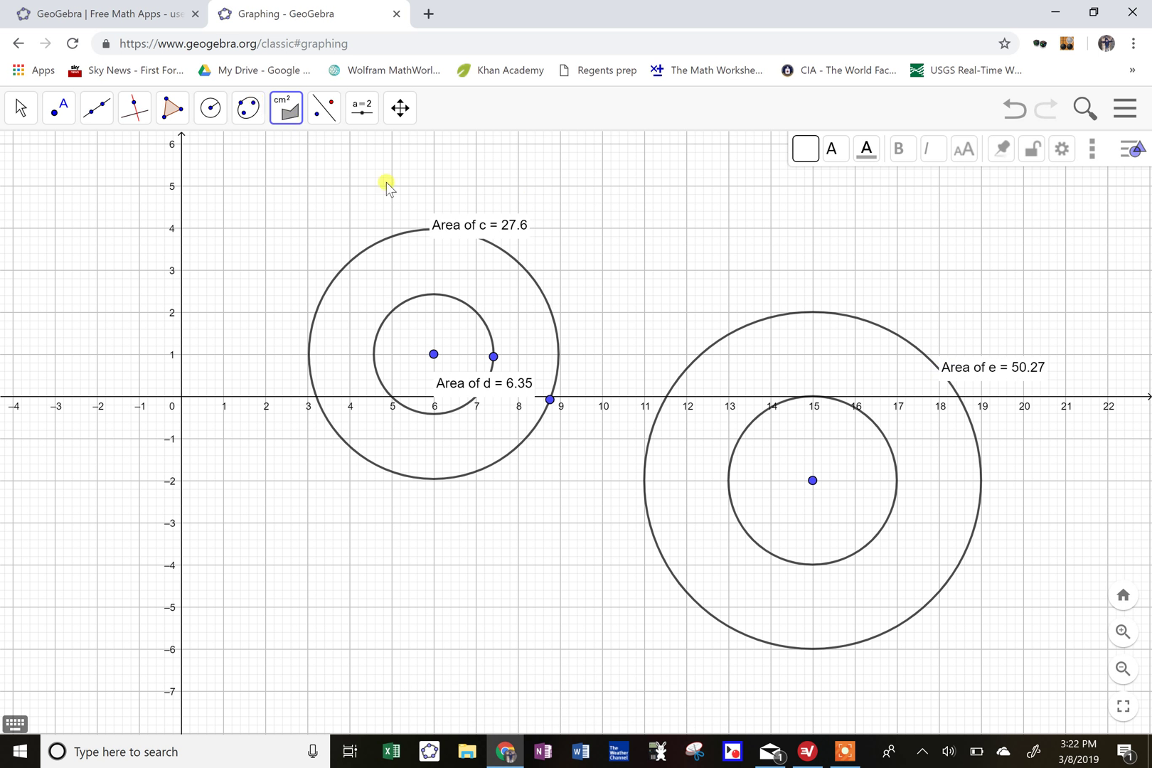
left_click(892, 509)
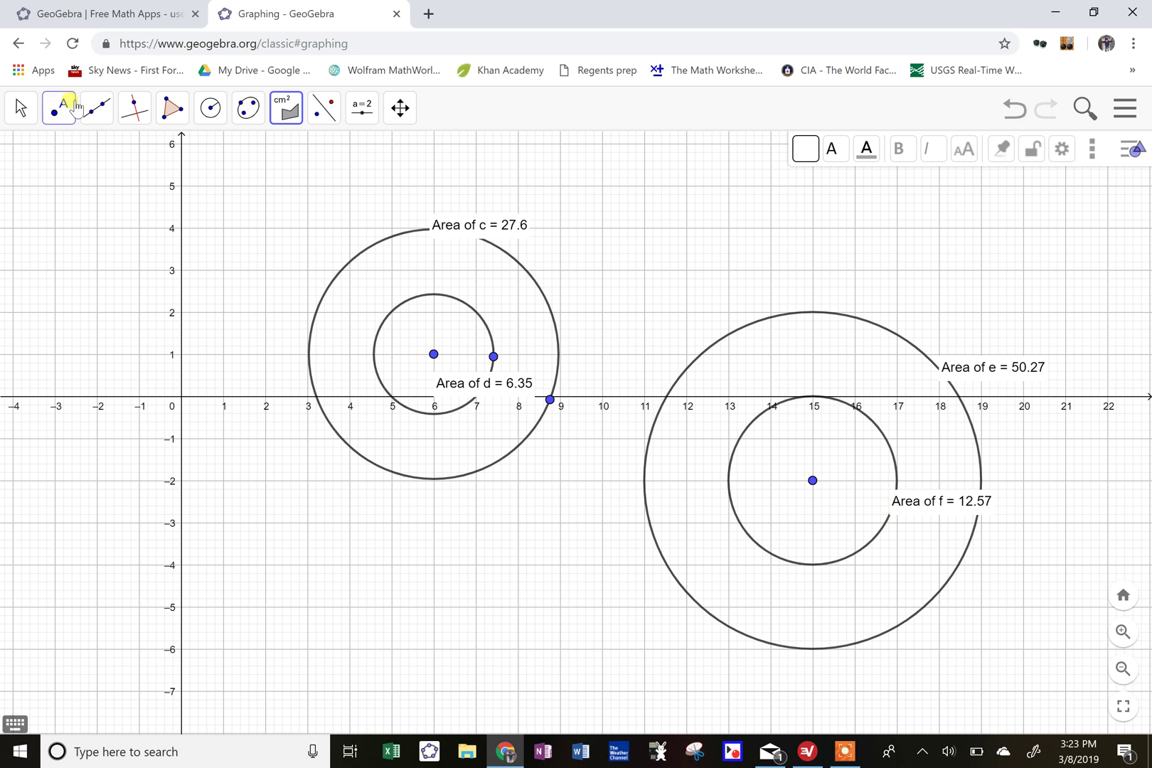
Step: Move the inner circle's area label closer to the center (15, -2) and the outer circle's label just outside its upper-right edge
left_click(20, 107)
left_click(61, 143)
left_click(35, 154)
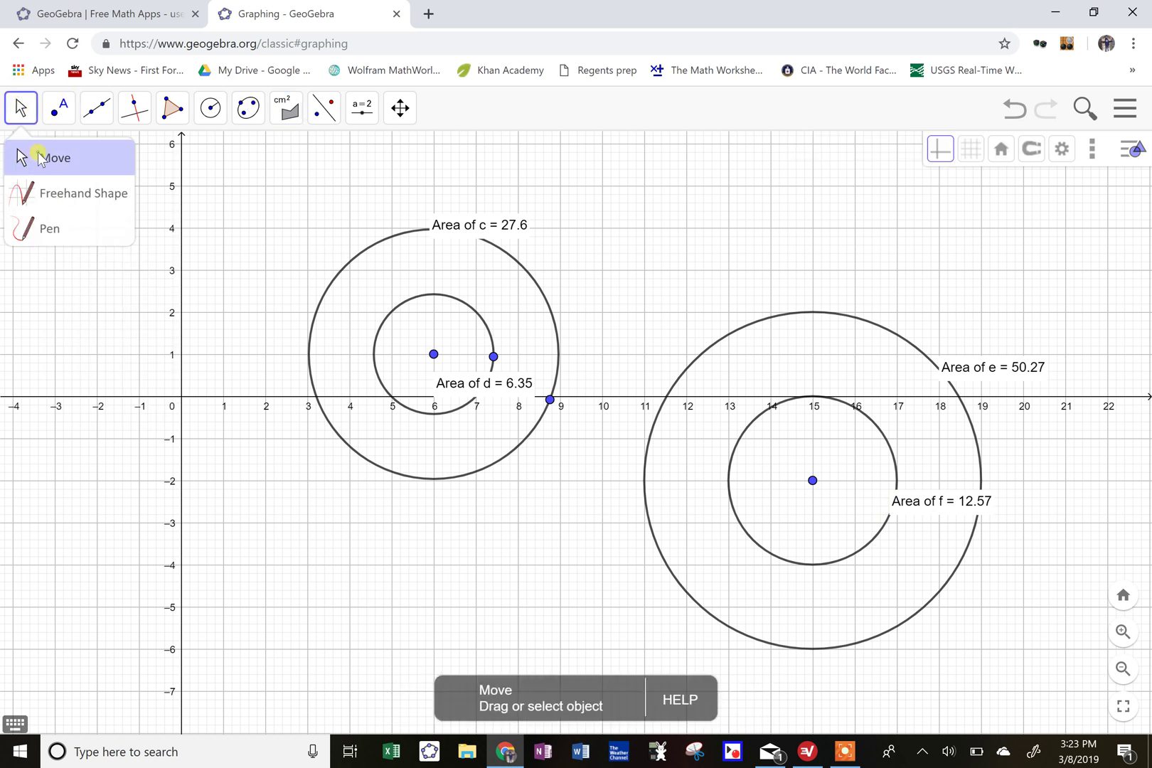
left_click_drag(925, 488, 896, 499)
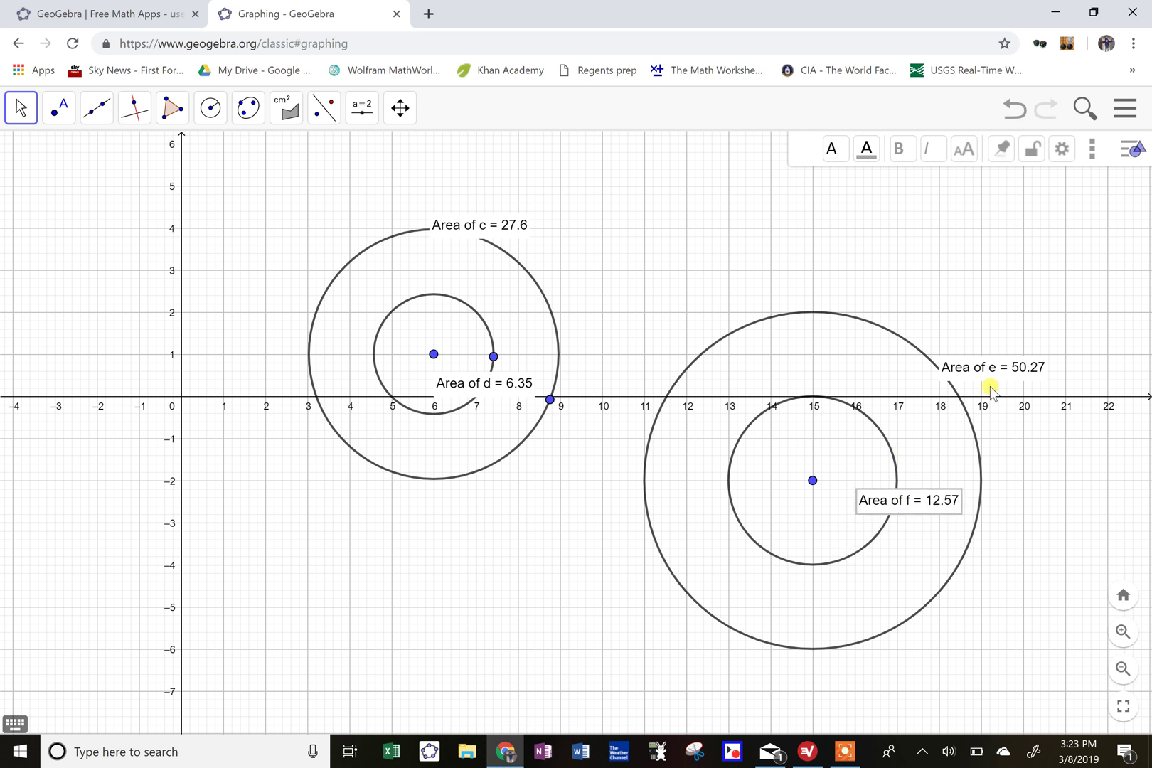
left_click_drag(989, 373, 1010, 388)
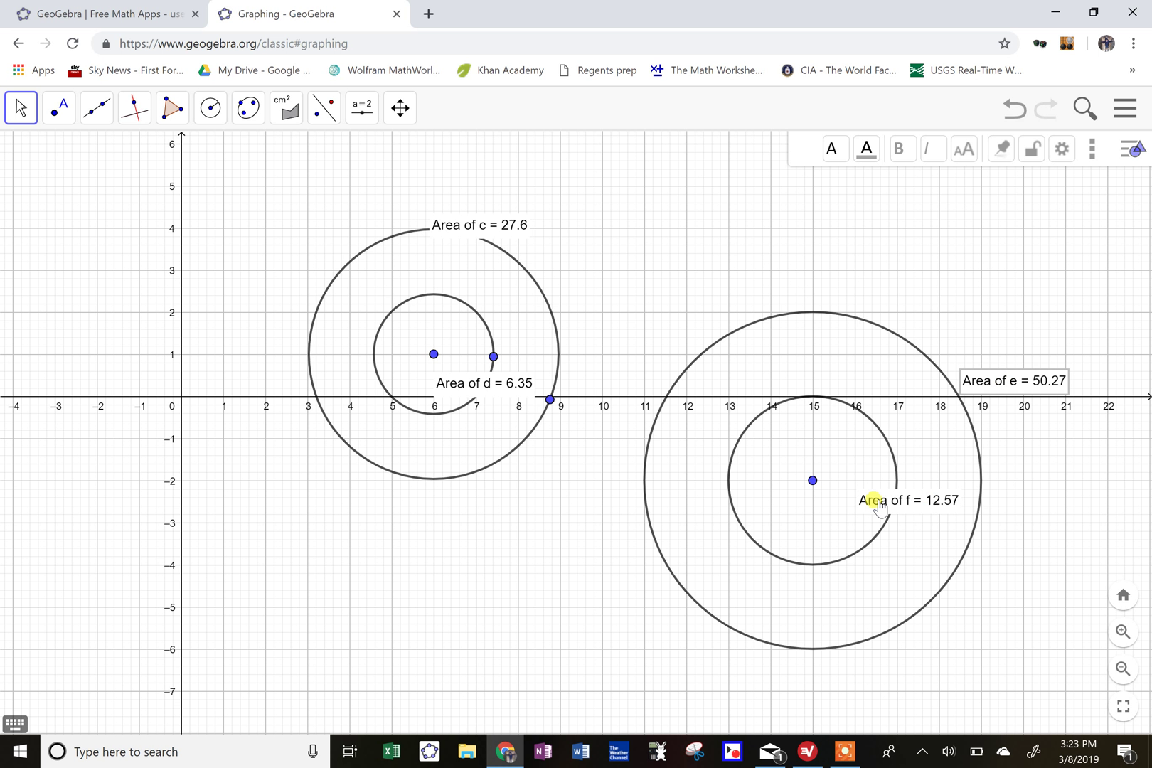
left_click(841, 752)
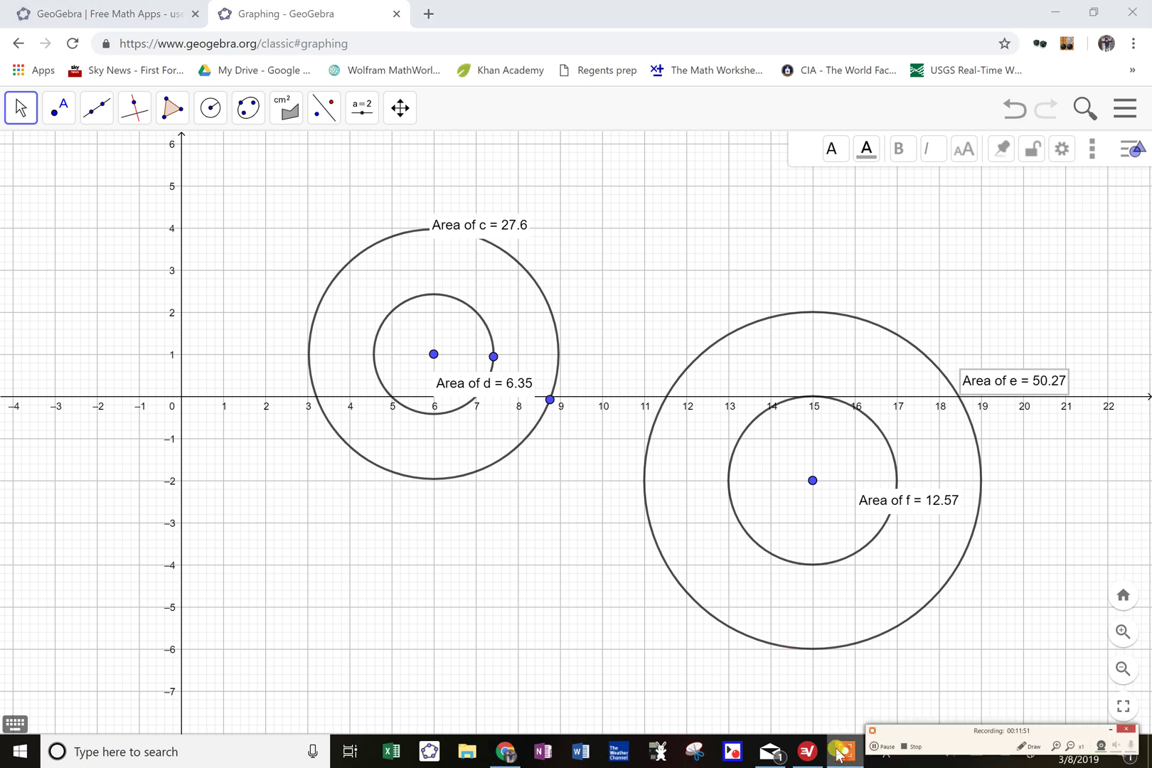